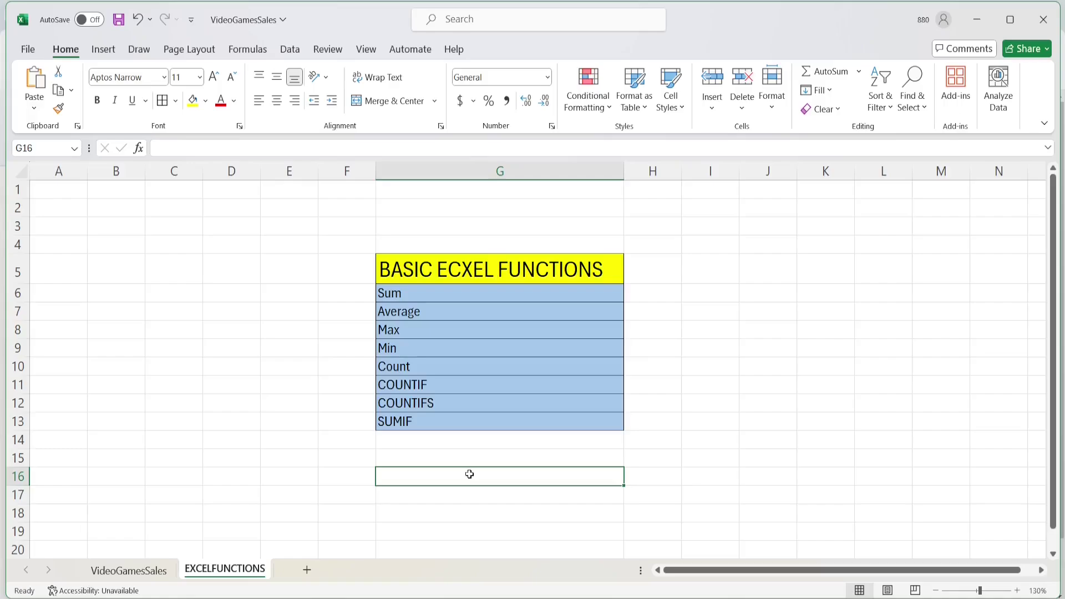
# - Open the VideoGamesSales sheet and look over the sales data and the function labels below it
pyautogui.click(135, 577)
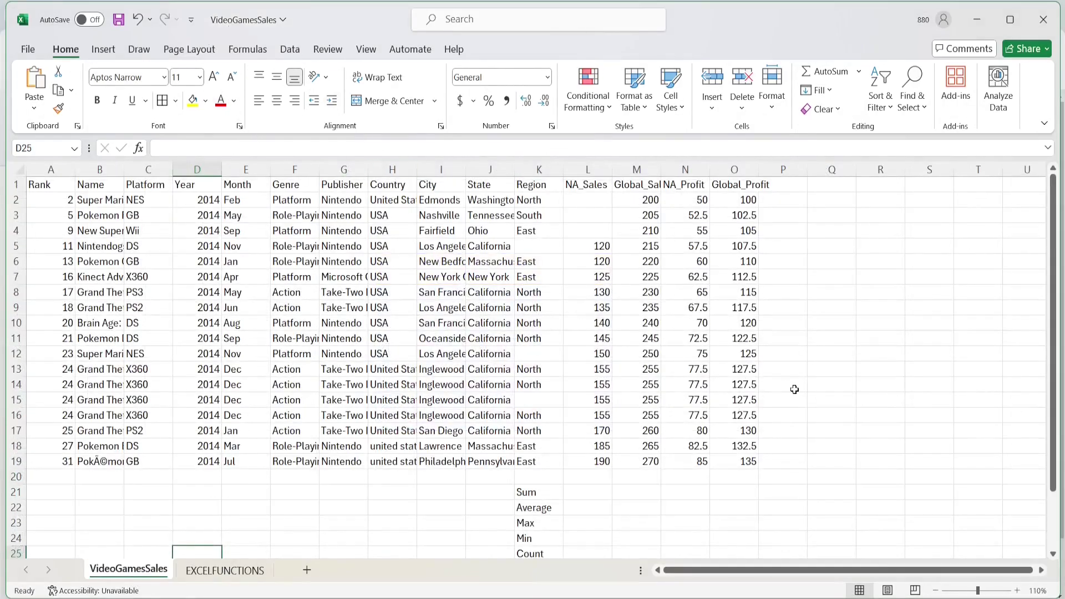
pyautogui.scroll(-2, 795, 389)
pyautogui.scroll(2, 795, 390)
# - Switch to the browser and open the MicrosoftExcel GitHub repository in a new tab using its copied address
pyautogui.hotkey('alt', 'Tab')
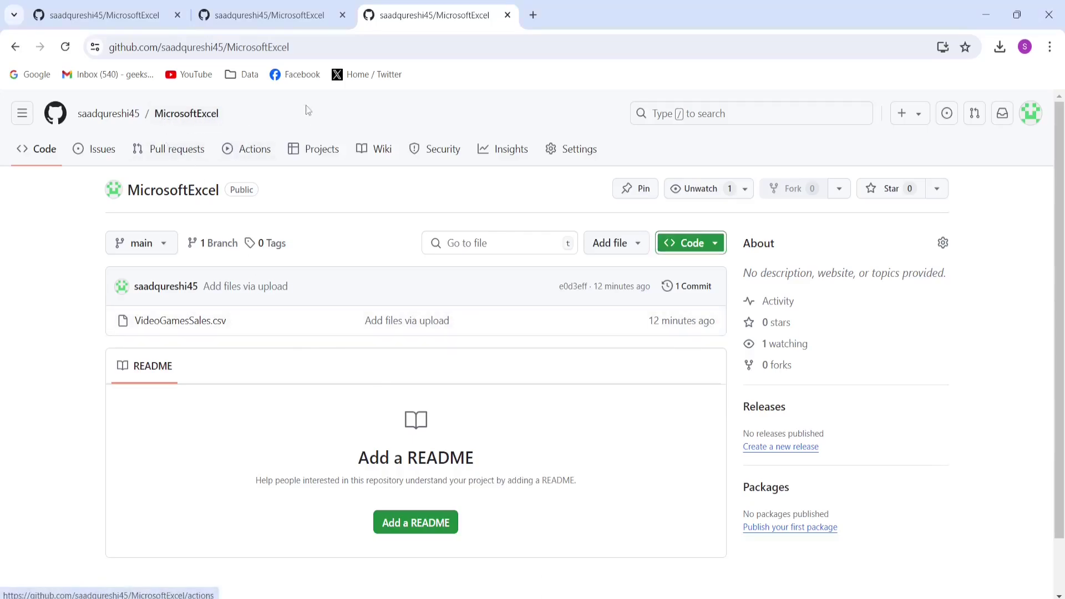
pyautogui.click(295, 49)
pyautogui.hotkey('ctrl', 'c')
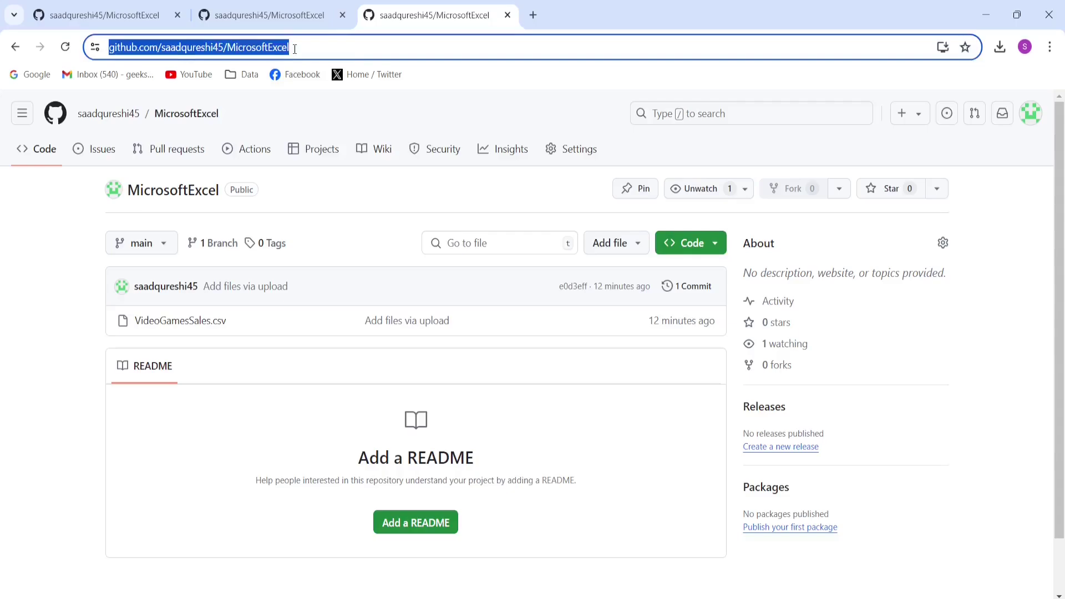
pyautogui.click(534, 15)
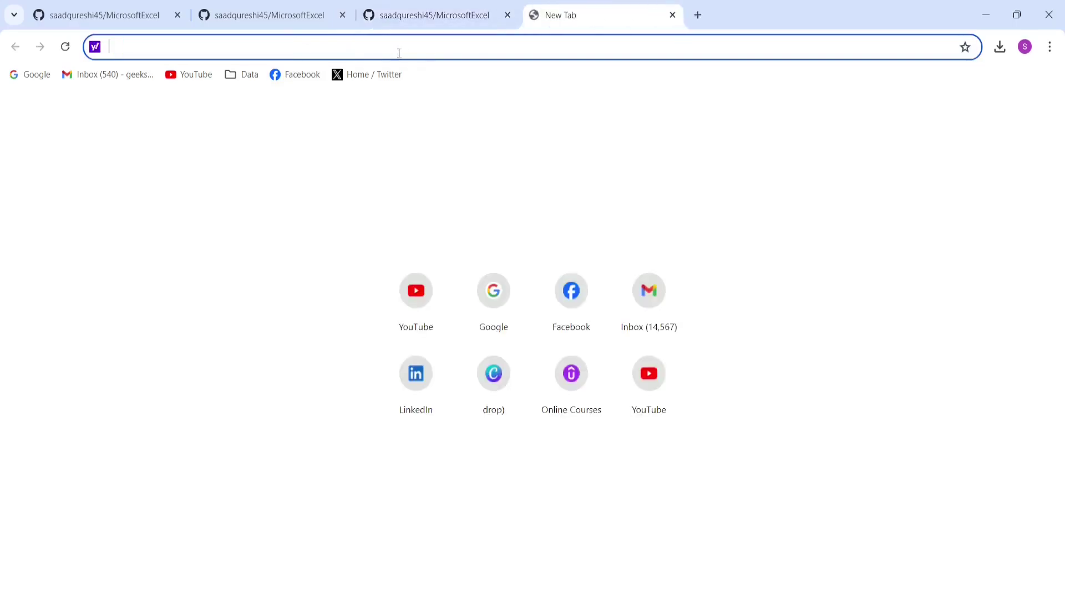
pyautogui.hotkey('ctrl', 'v')
pyautogui.press('Return')
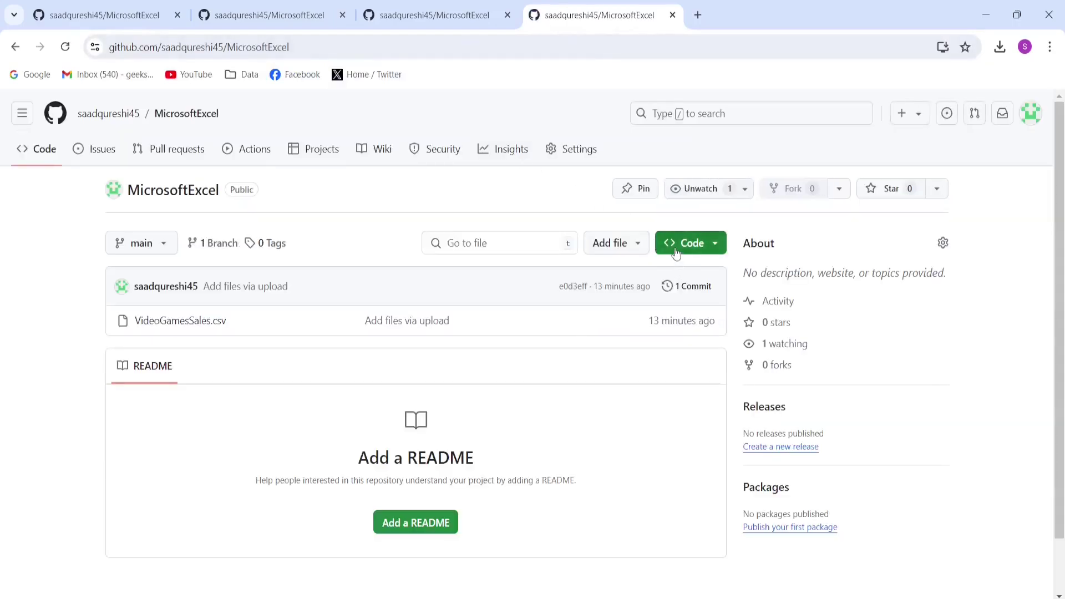
# - Download the repository as a ZIP, view the contents of its MicrosoftExcel-main folder, and return to the Excel workbook
pyautogui.click(677, 249)
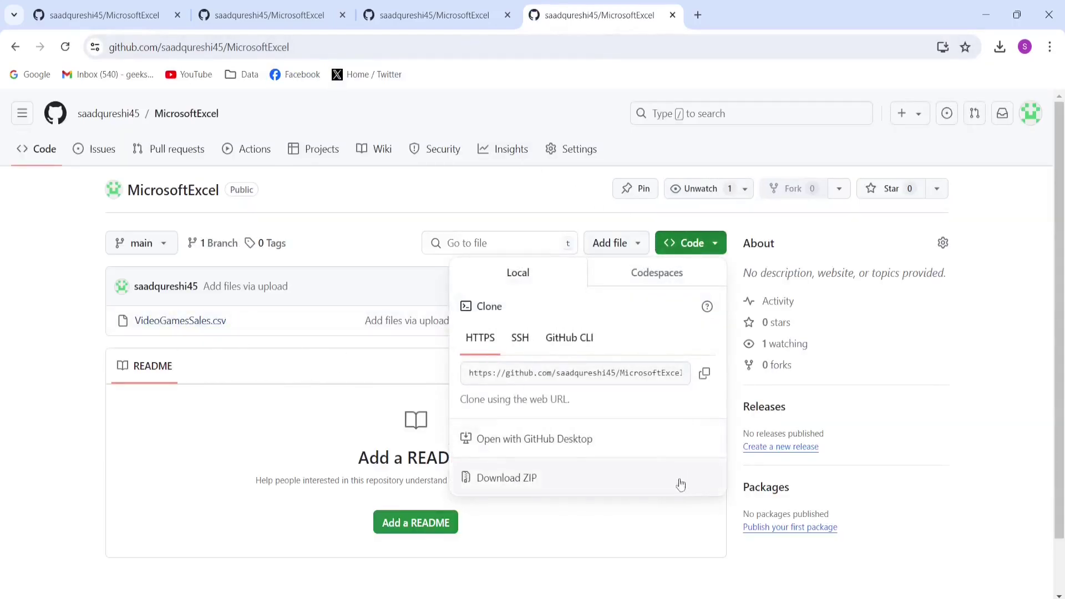
pyautogui.click(510, 491)
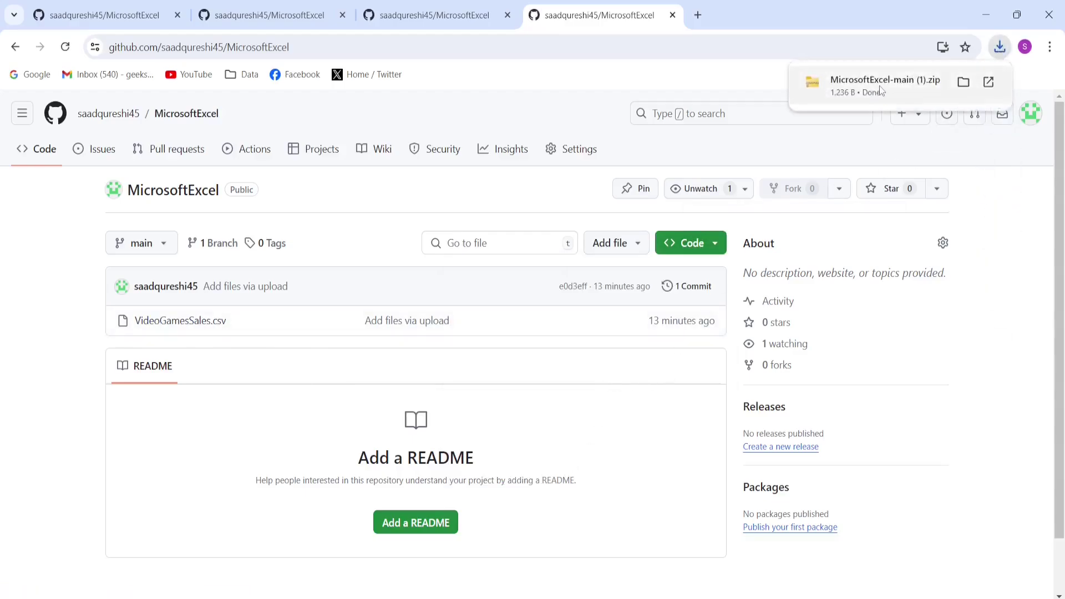
pyautogui.click(880, 85)
pyautogui.click(363, 148)
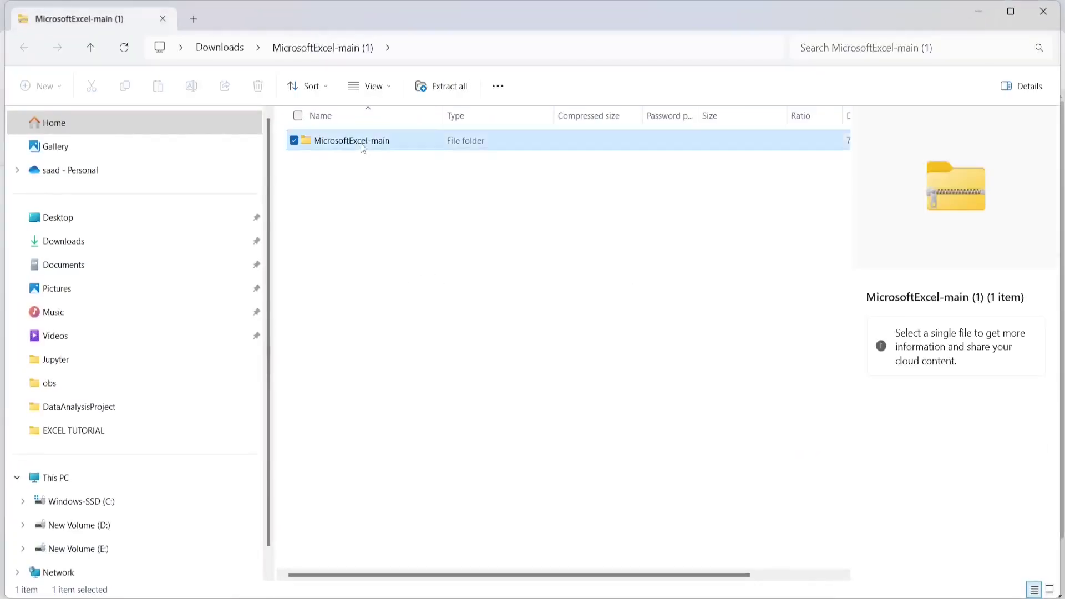
pyautogui.doubleClick(363, 143)
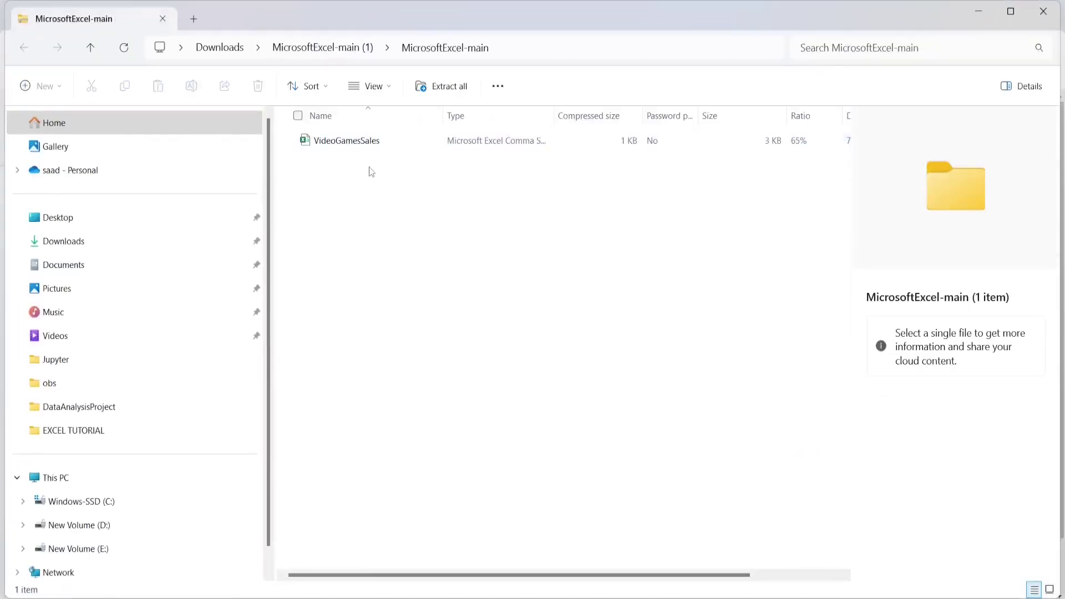
pyautogui.click(1059, 9)
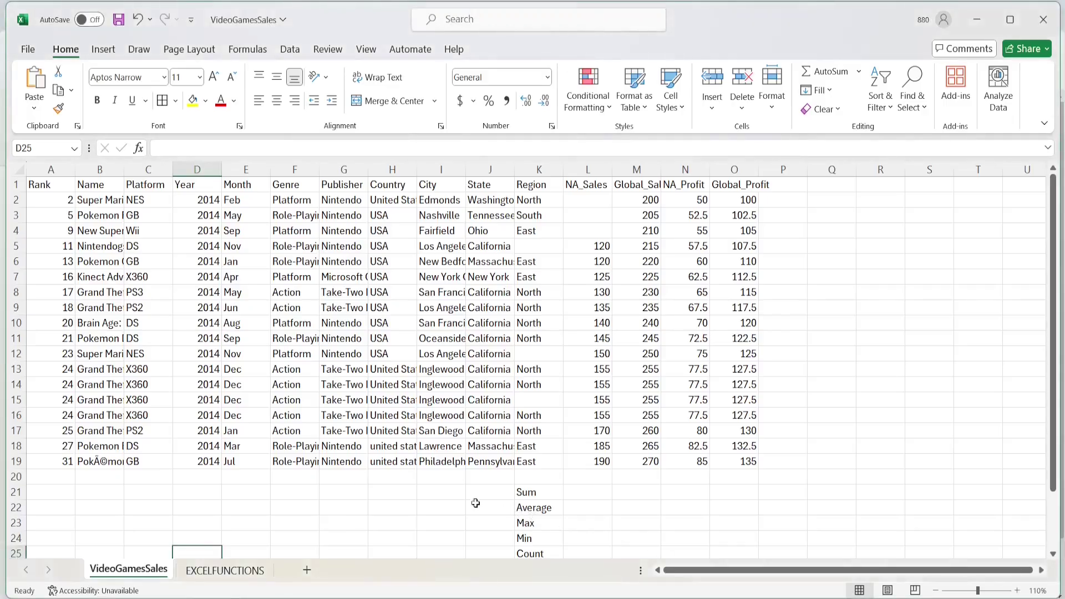
# - Review the function labels in column K from row 21 down and the NA_Sales values in L5:L19
pyautogui.scroll(-2, 460, 499)
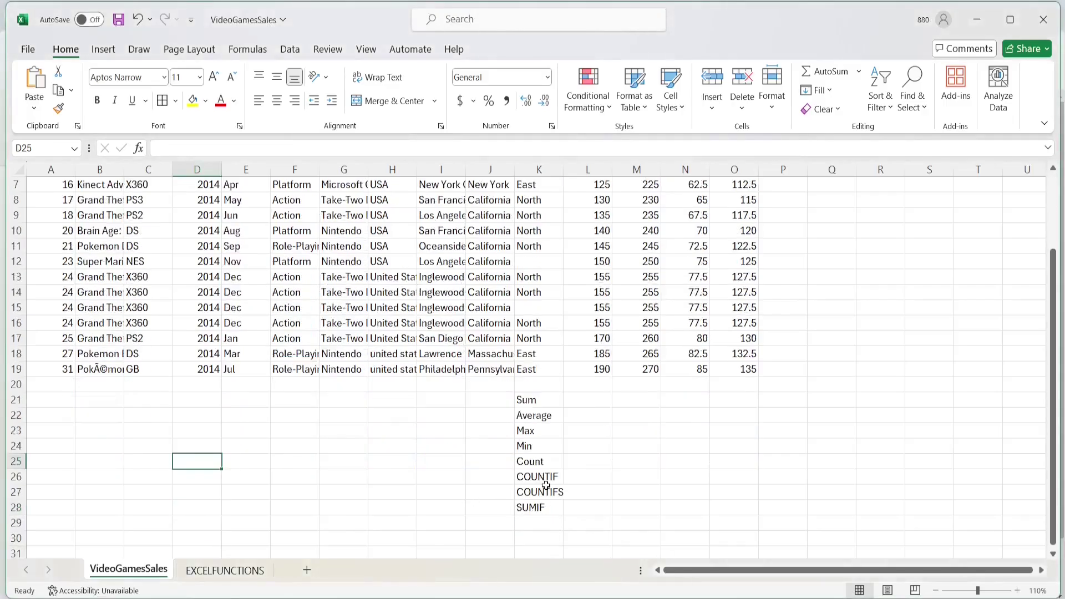
pyautogui.scroll(1, 589, 461)
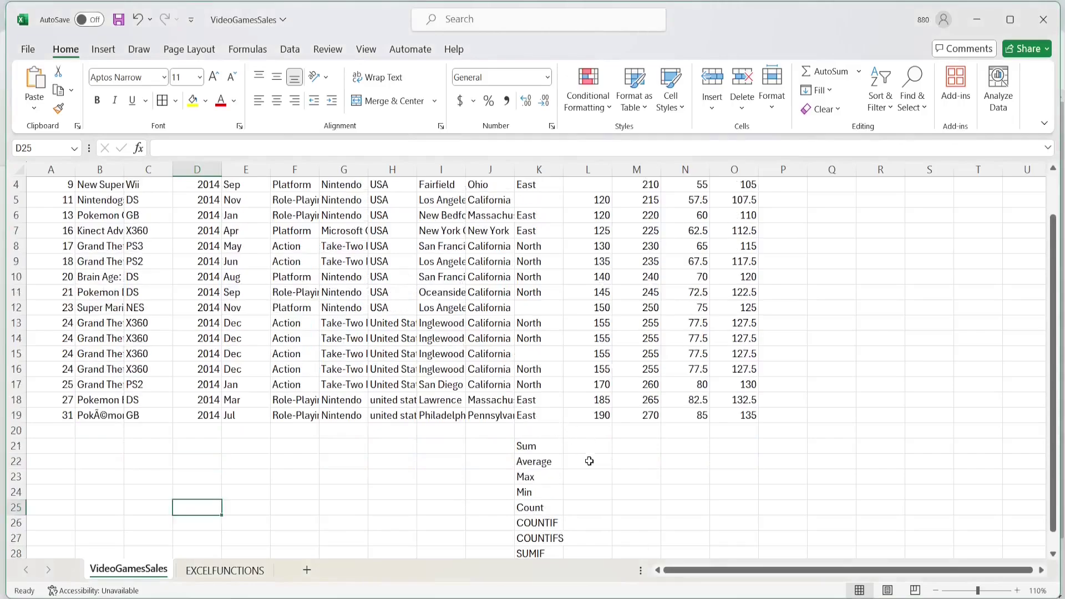
pyautogui.click(549, 449)
pyautogui.scroll(1, 597, 450)
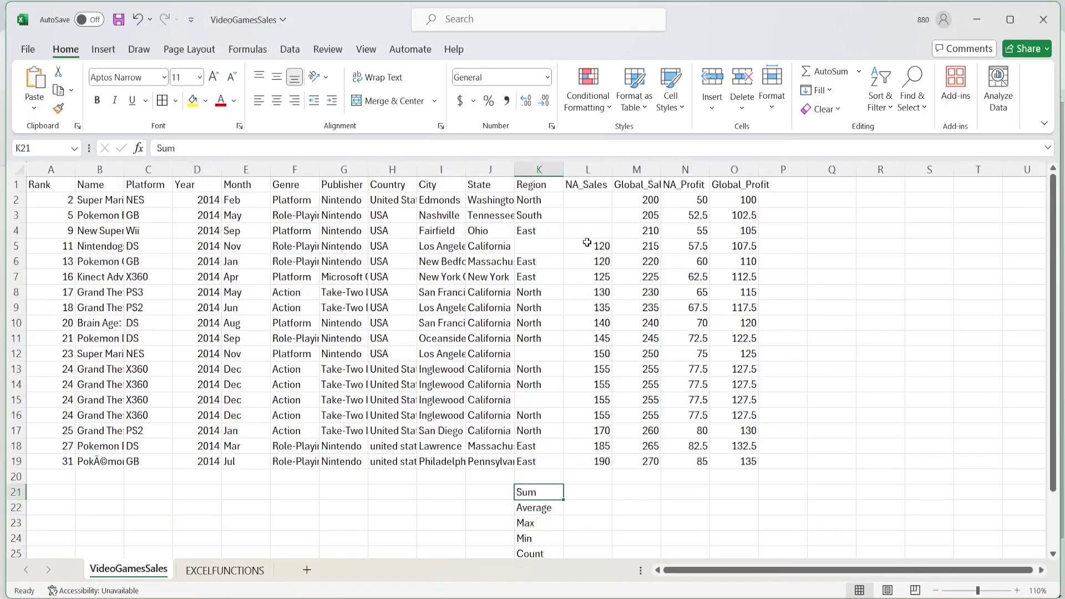
pyautogui.moveTo(587, 242); pyautogui.dragTo(588, 456)
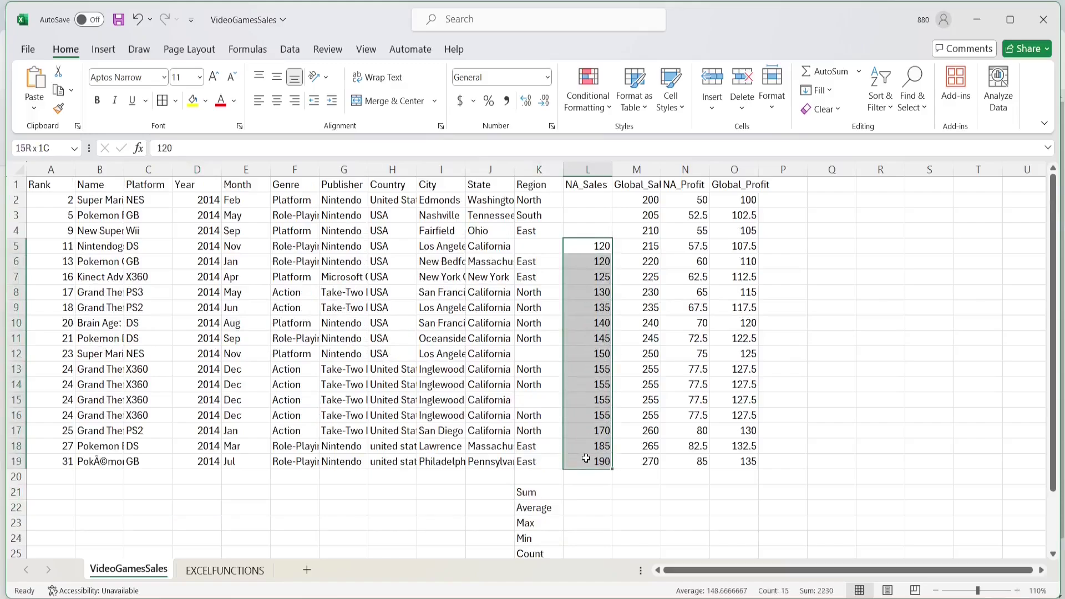
pyautogui.click(526, 498)
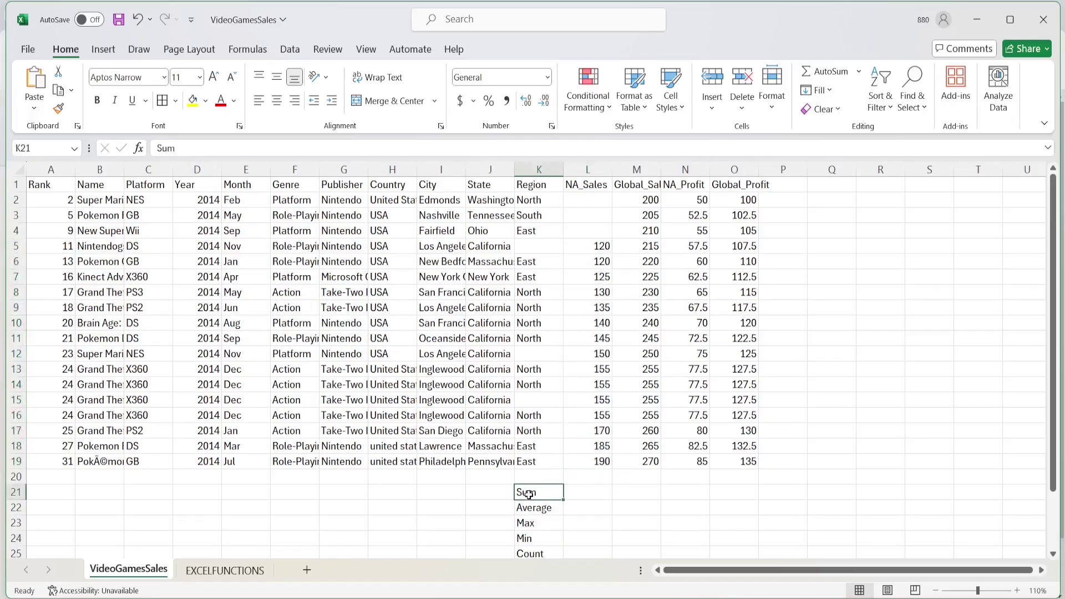
# - Add the two NA_Sales values in L5 and L6 by entering =SUM(L5,L6) in cell L21
pyautogui.click(593, 490)
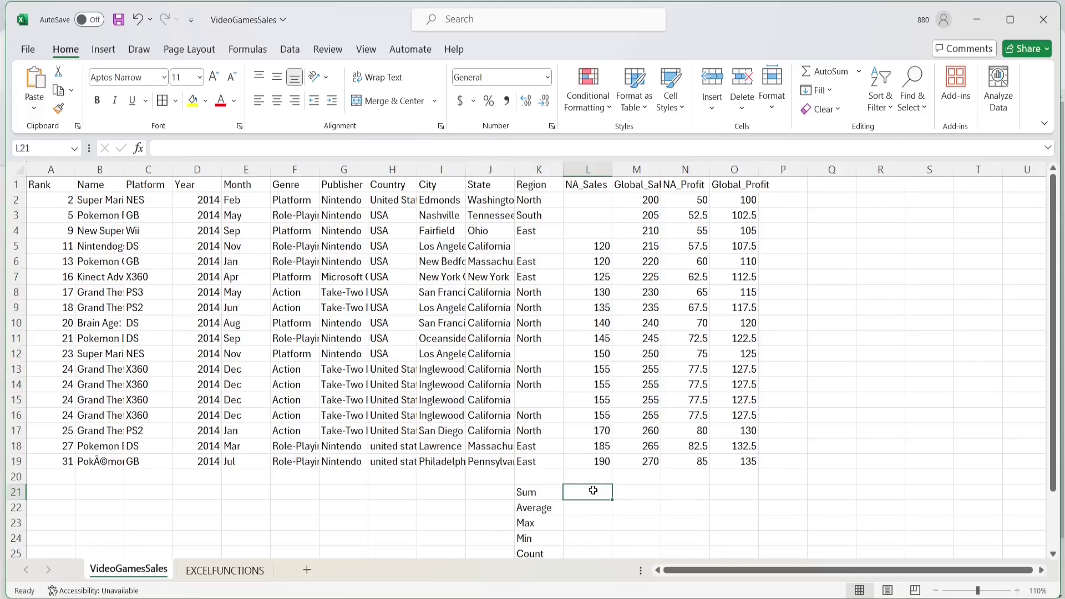
pyautogui.write('=')
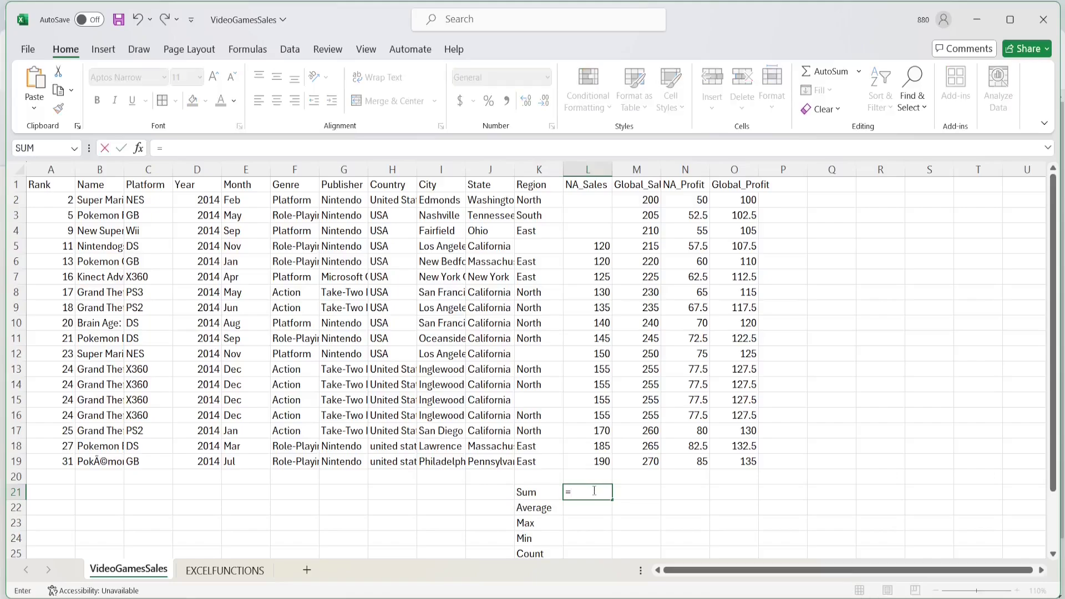
pyautogui.write('sum')
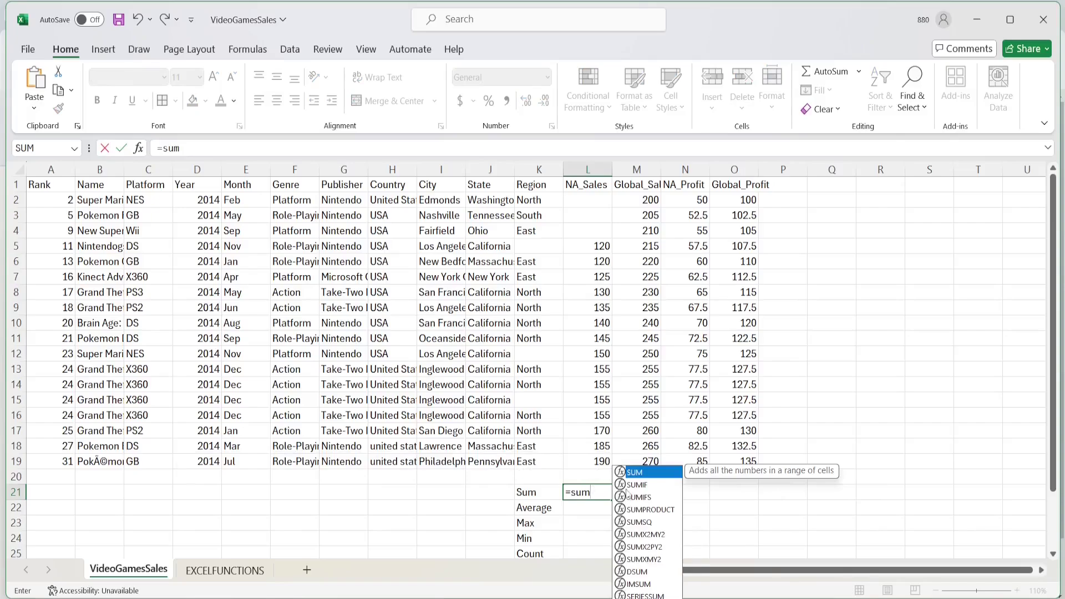
pyautogui.doubleClick(639, 474)
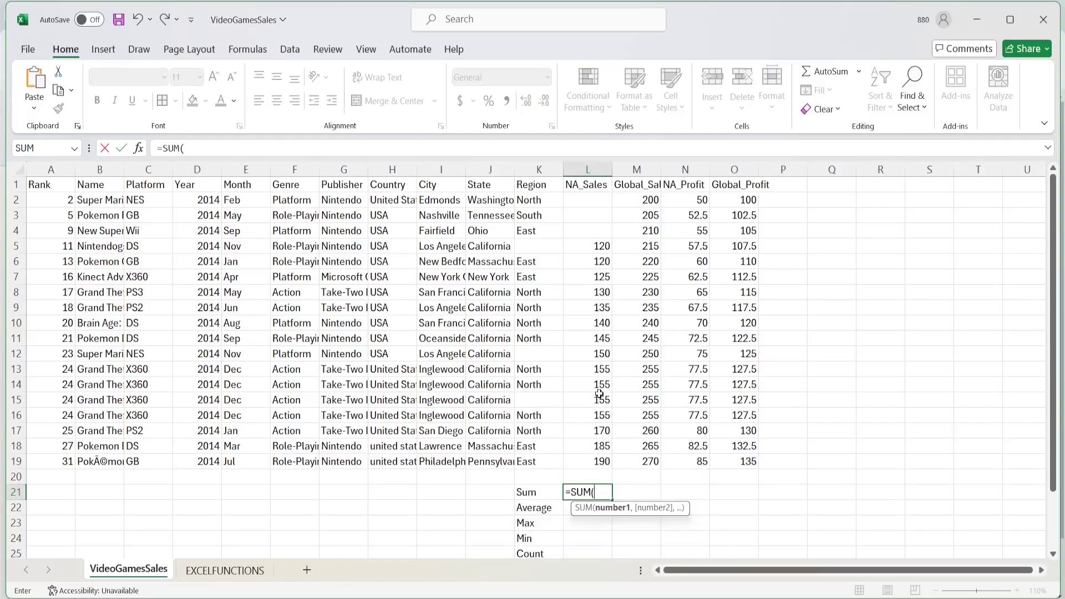
pyautogui.click(590, 247)
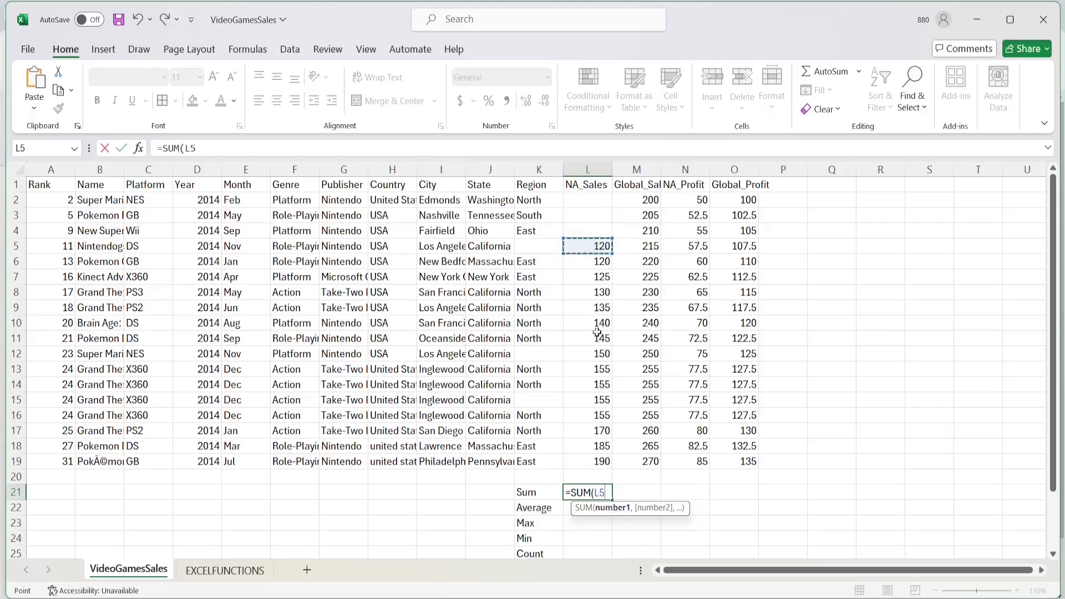
pyautogui.write(',')
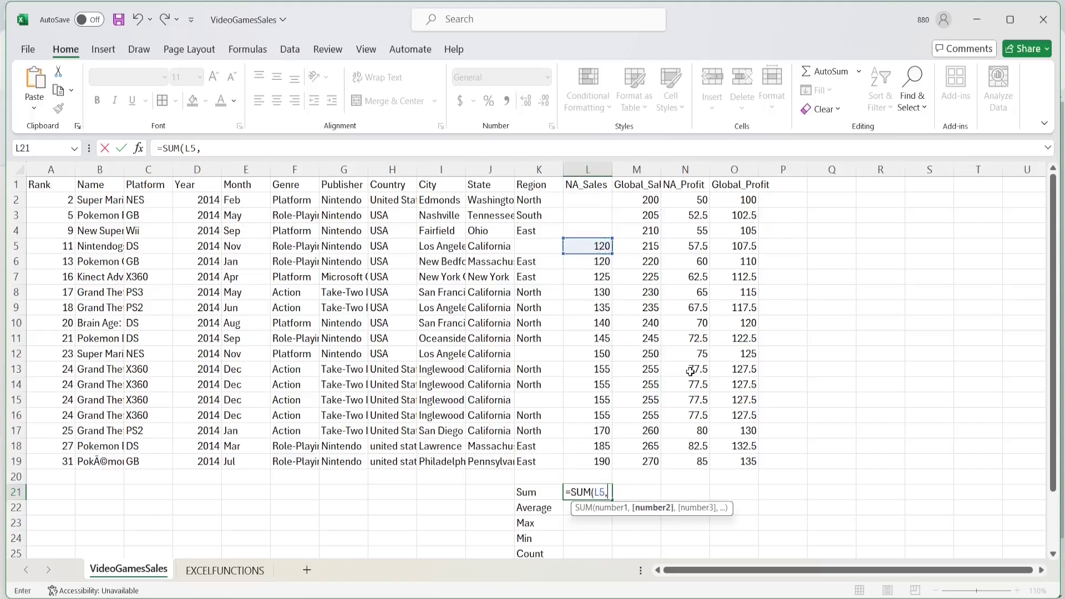
pyautogui.click(587, 266)
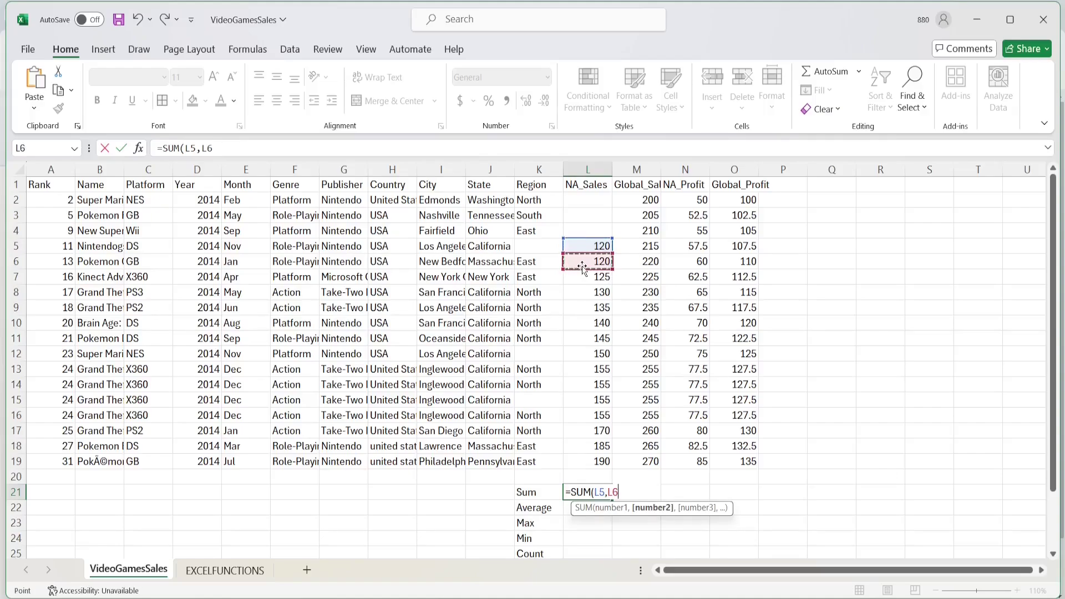
pyautogui.write(')')
pyautogui.press('Return')
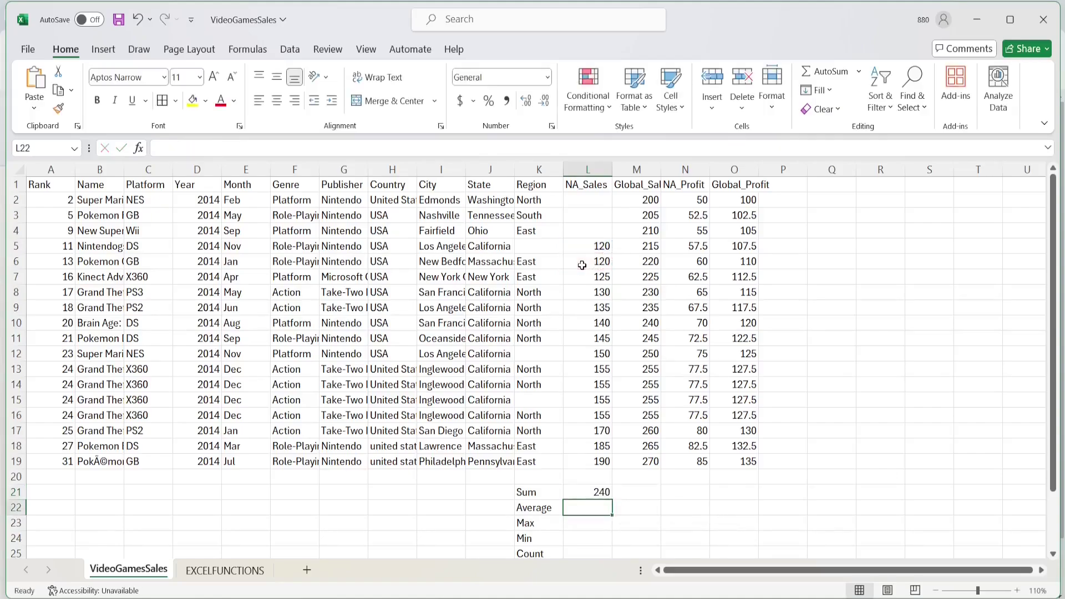
# - Replace the formula in L21 with =SUM(L2:L19) to total the whole NA_Sales column
pyautogui.click(588, 495)
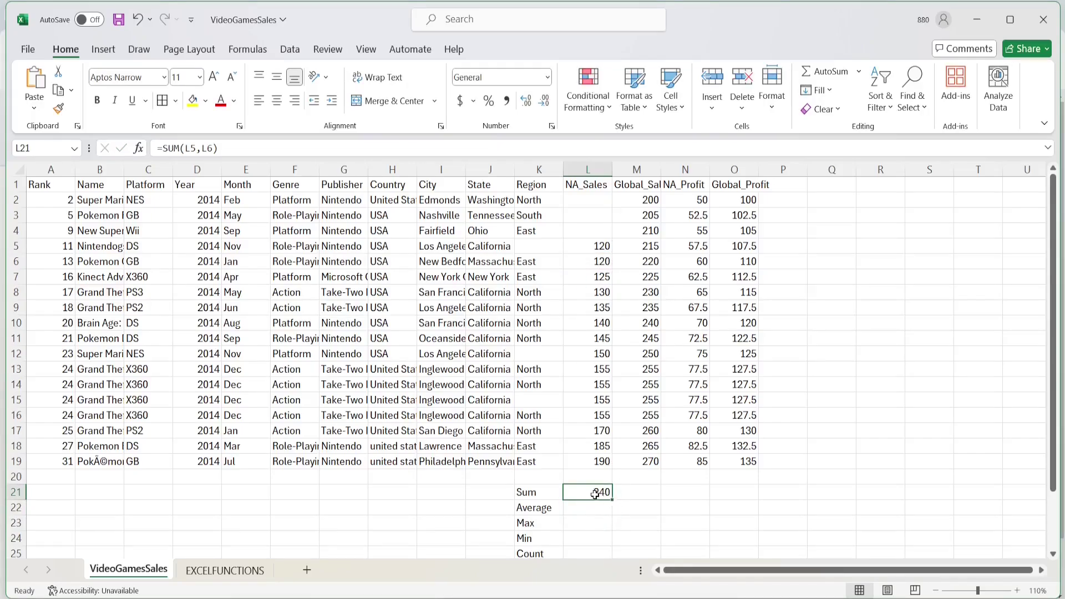
pyautogui.press('Delete')
pyautogui.write('=sum')
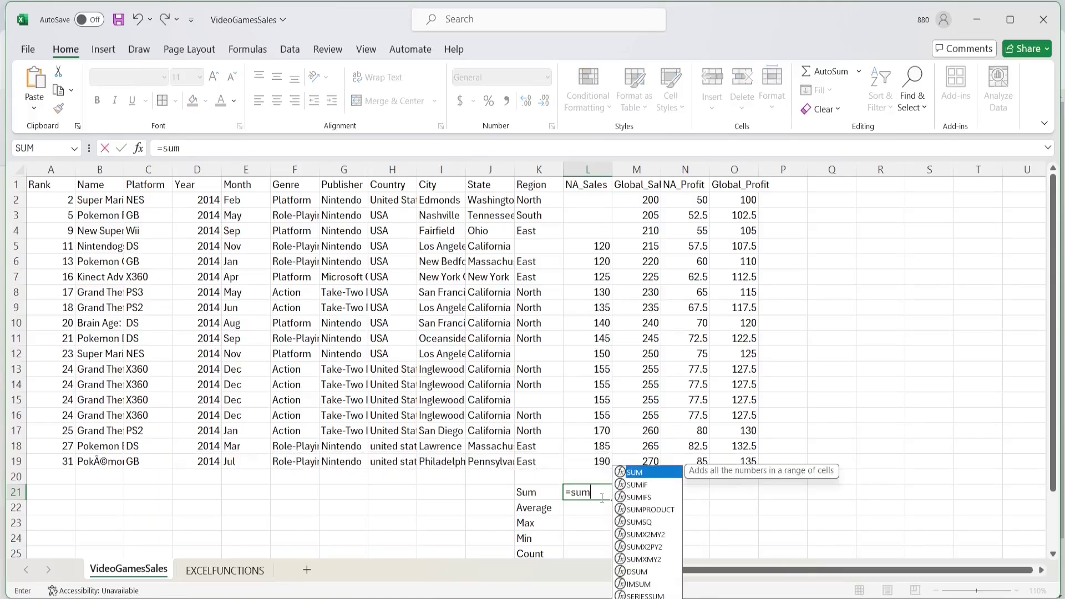
pyautogui.write('(')
pyautogui.press('BackSpace')
pyautogui.press('BackSpace')
pyautogui.press('BackSpace')
pyautogui.press('BackSpace')
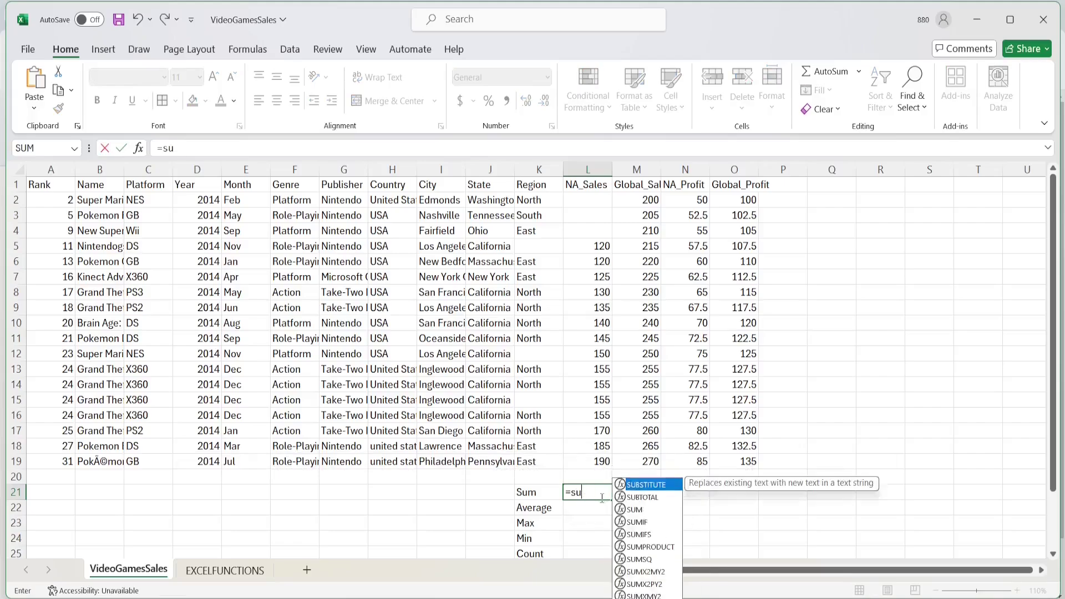
pyautogui.write('su')
pyautogui.click(636, 509)
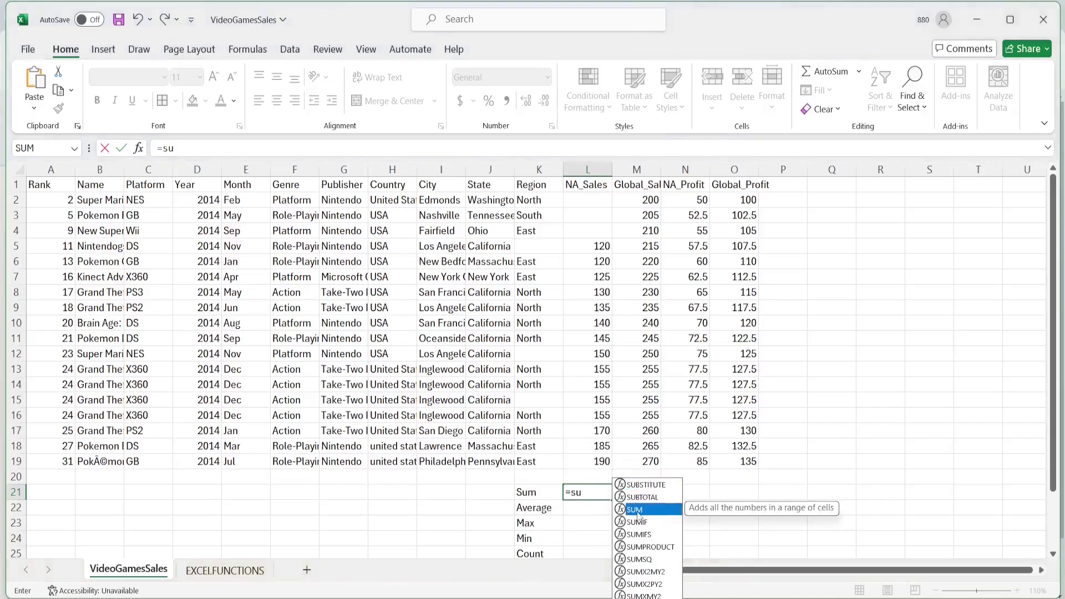
pyautogui.doubleClick(635, 510)
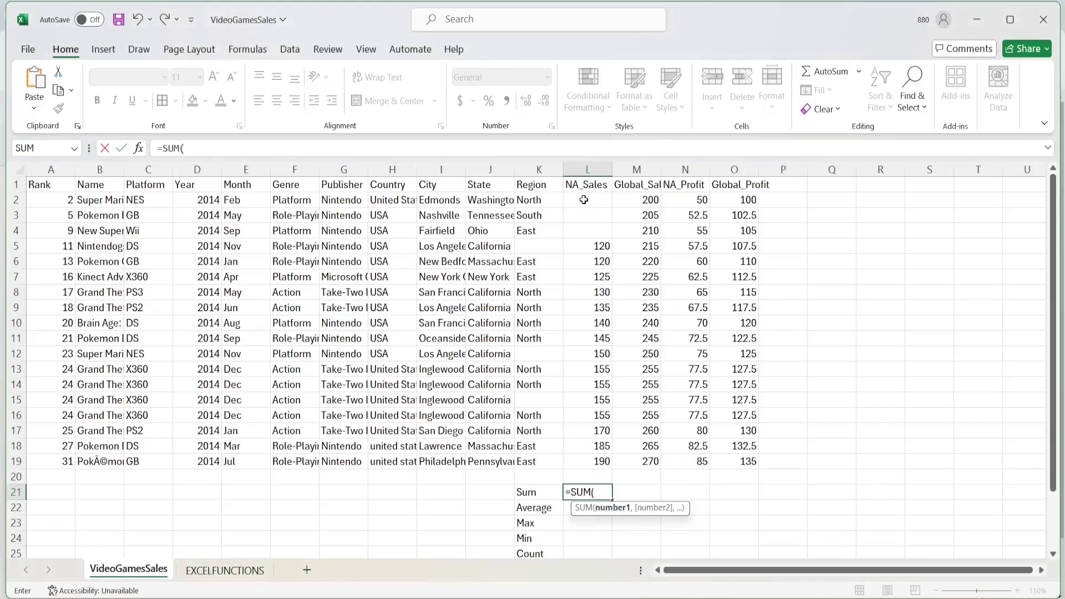
pyautogui.moveTo(585, 199); pyautogui.dragTo(586, 461)
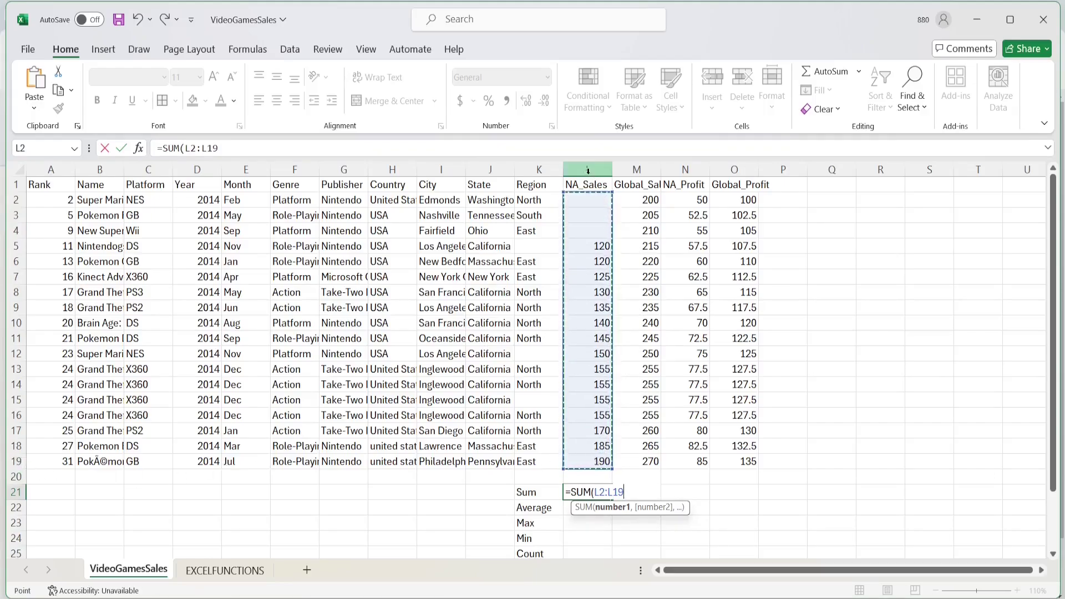
pyautogui.click(611, 493)
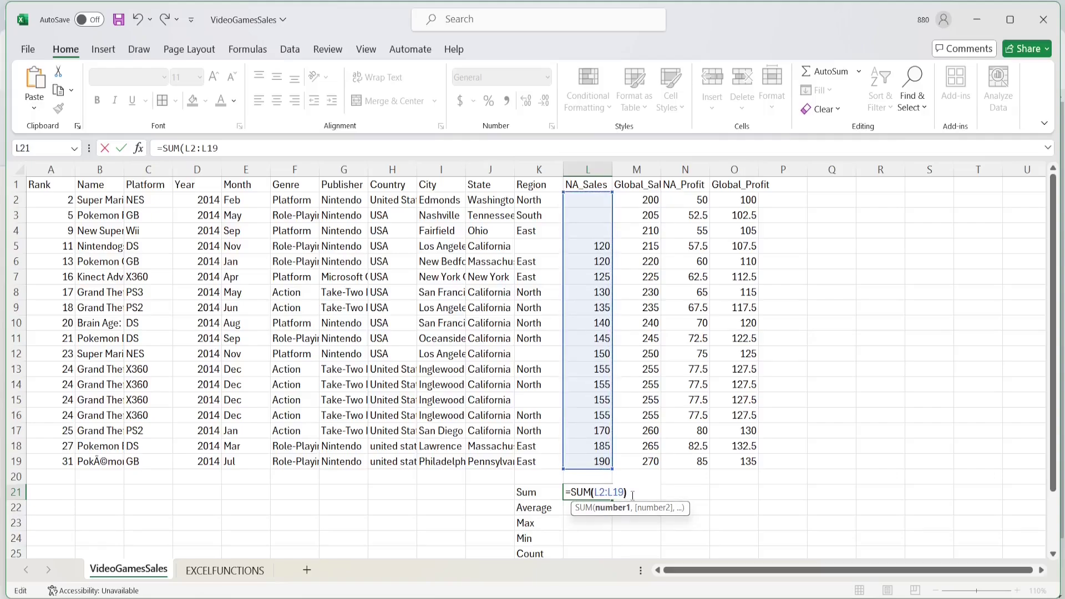
pyautogui.write(')')
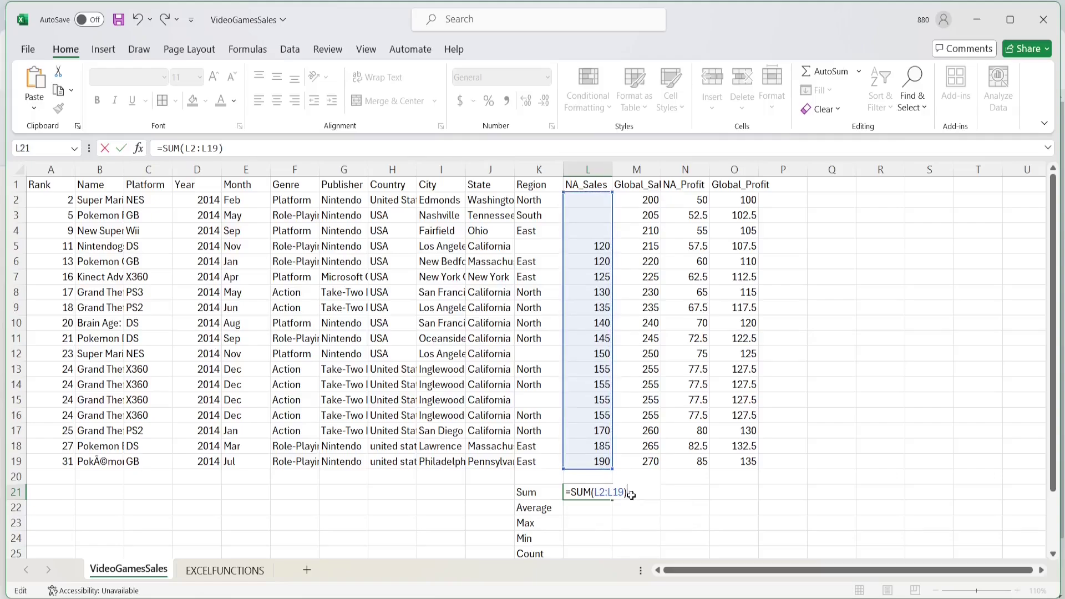
pyautogui.press('Return')
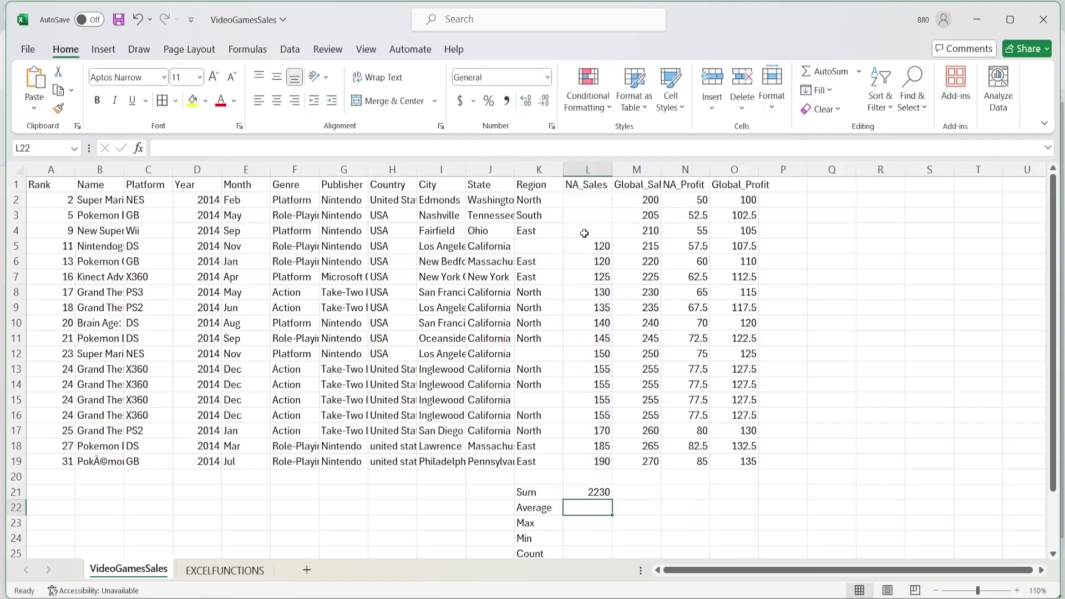
# - Check the NA_Sales range L2:L19 in the selection summary against the sum formula in L21
pyautogui.moveTo(585, 200); pyautogui.dragTo(585, 458)
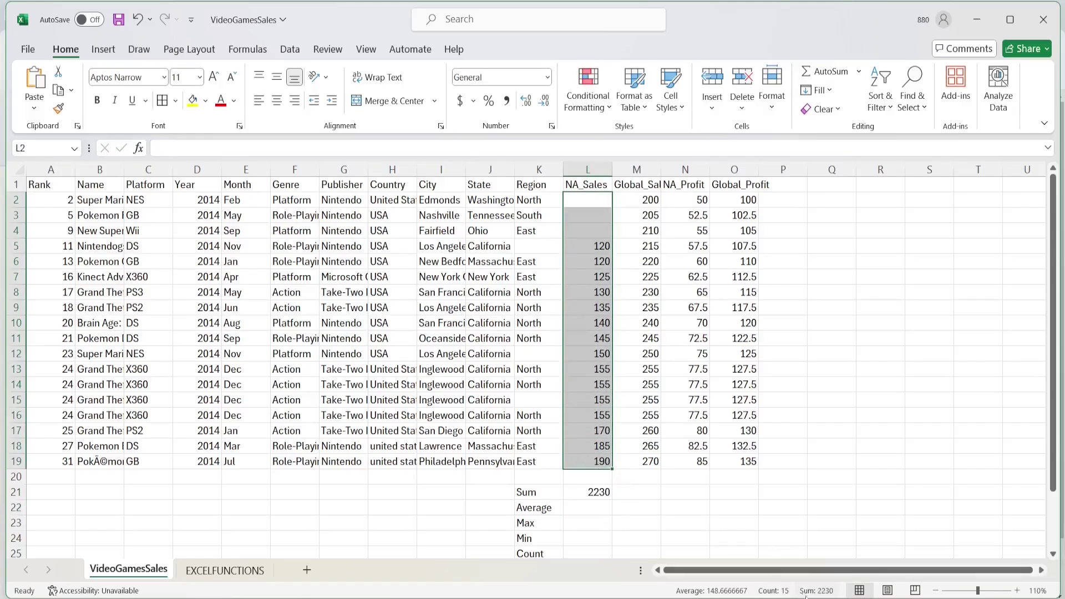
pyautogui.click(596, 492)
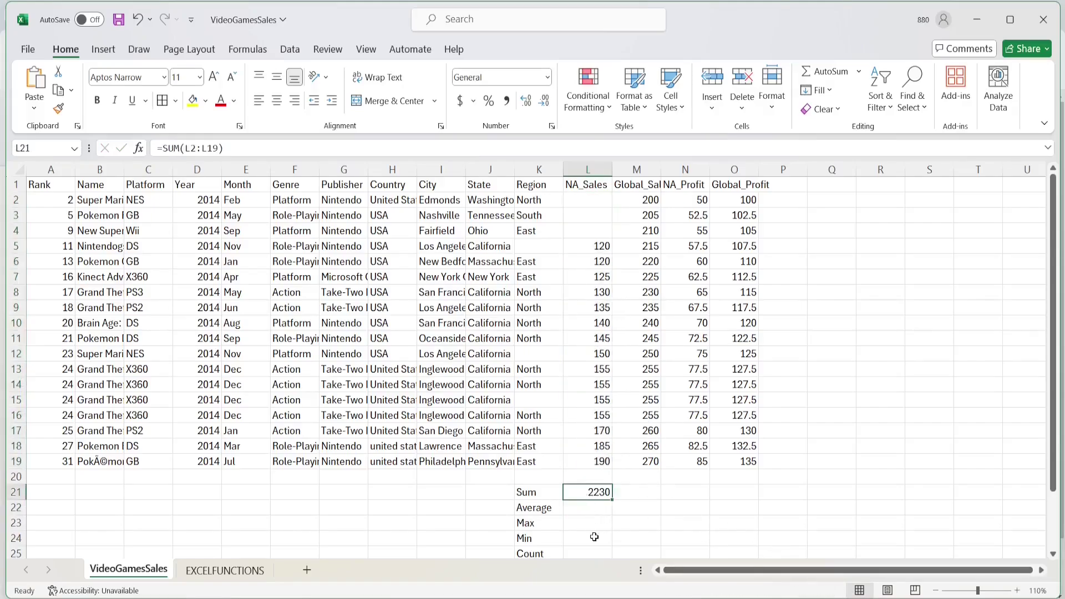
# - Copy the NA_Sales sum formula from L21 into M21 to total the Global_Sales column
pyautogui.click(591, 511)
pyautogui.click(588, 492)
pyautogui.hotkey('ctrl', 'c')
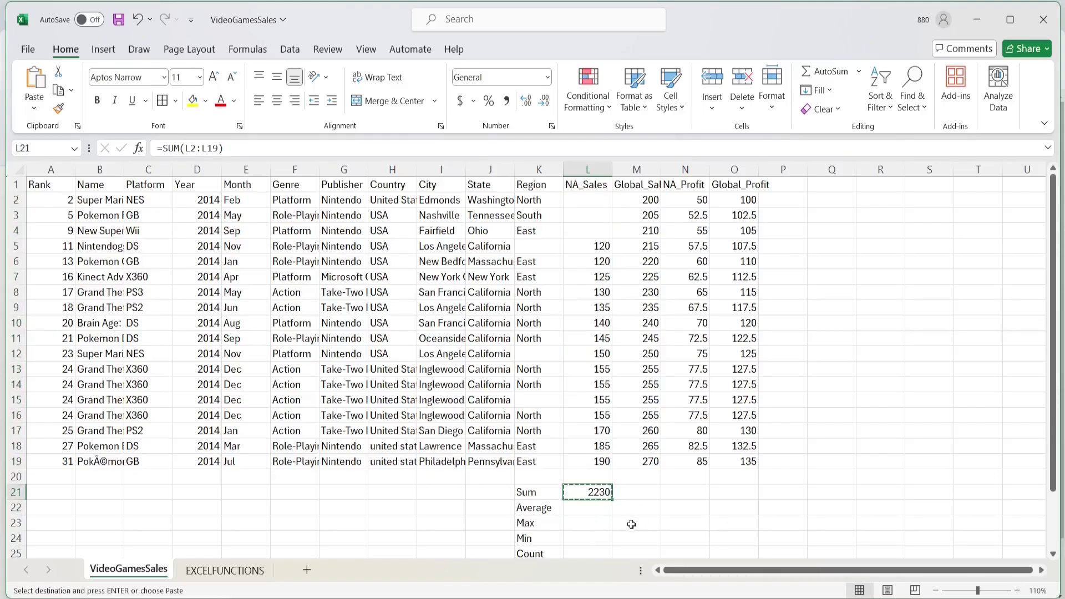
pyautogui.click(635, 494)
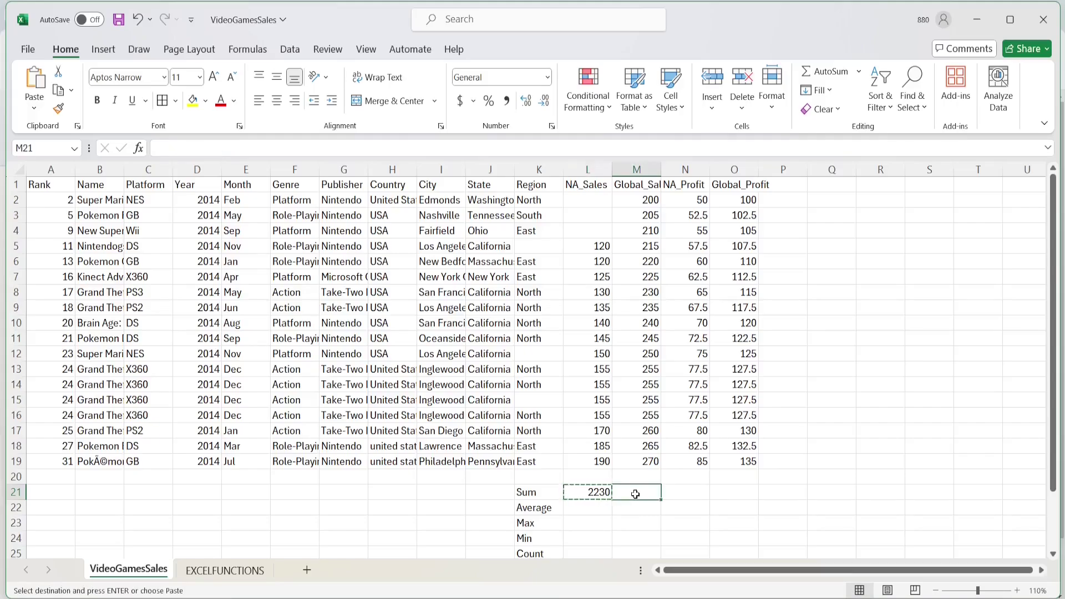
pyautogui.hotkey('ctrl', 'v')
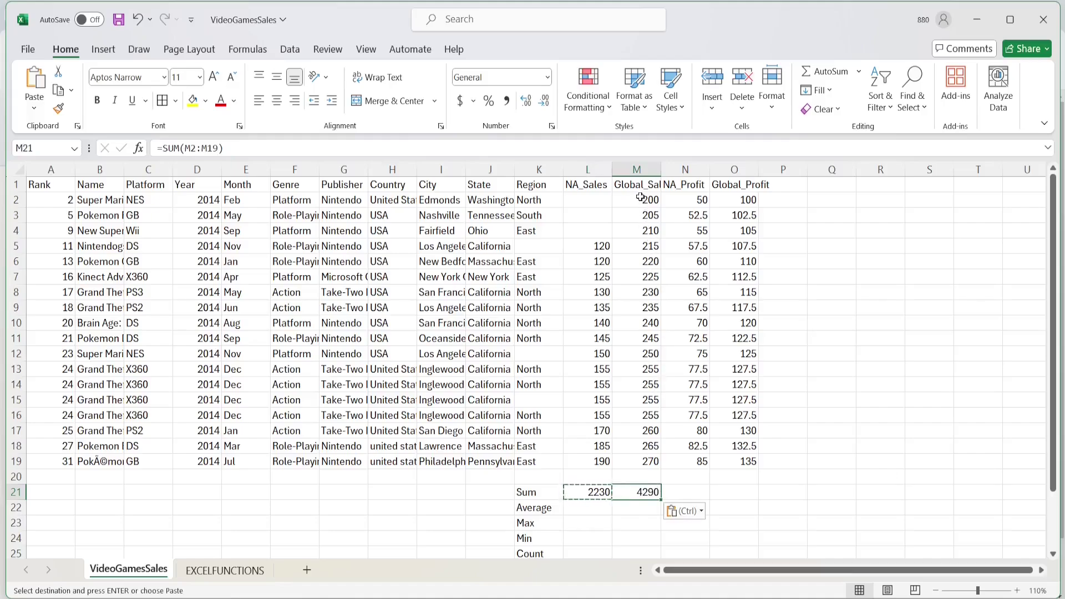
# - Check the Global_Sales range M2:M19 in the selection summary against the sum in M21
pyautogui.moveTo(641, 198); pyautogui.dragTo(636, 463)
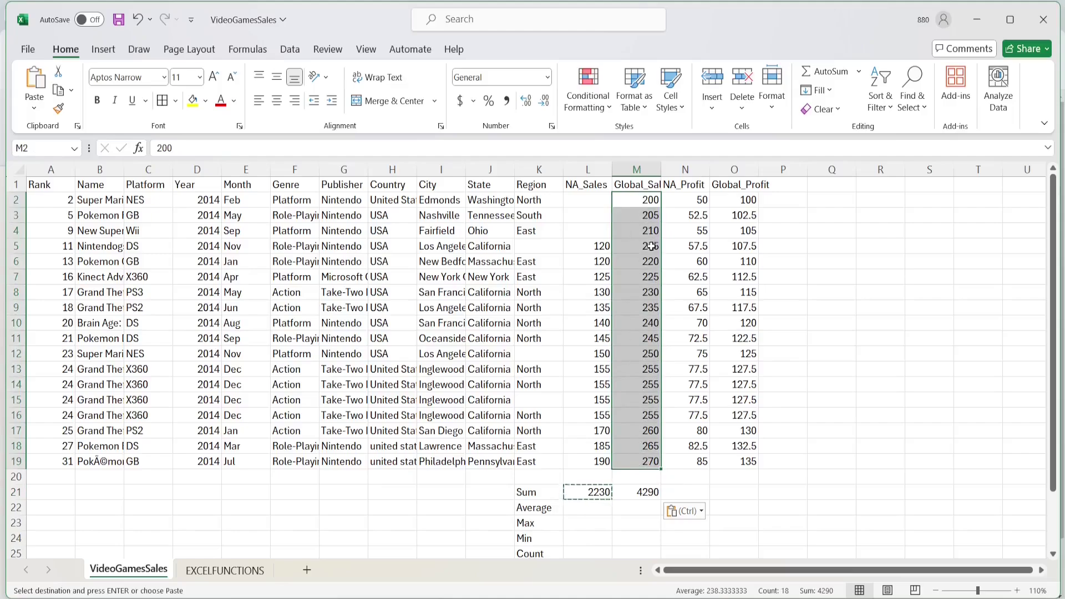
pyautogui.click(645, 200)
pyautogui.moveTo(642, 200); pyautogui.dragTo(638, 461)
pyautogui.click(637, 201)
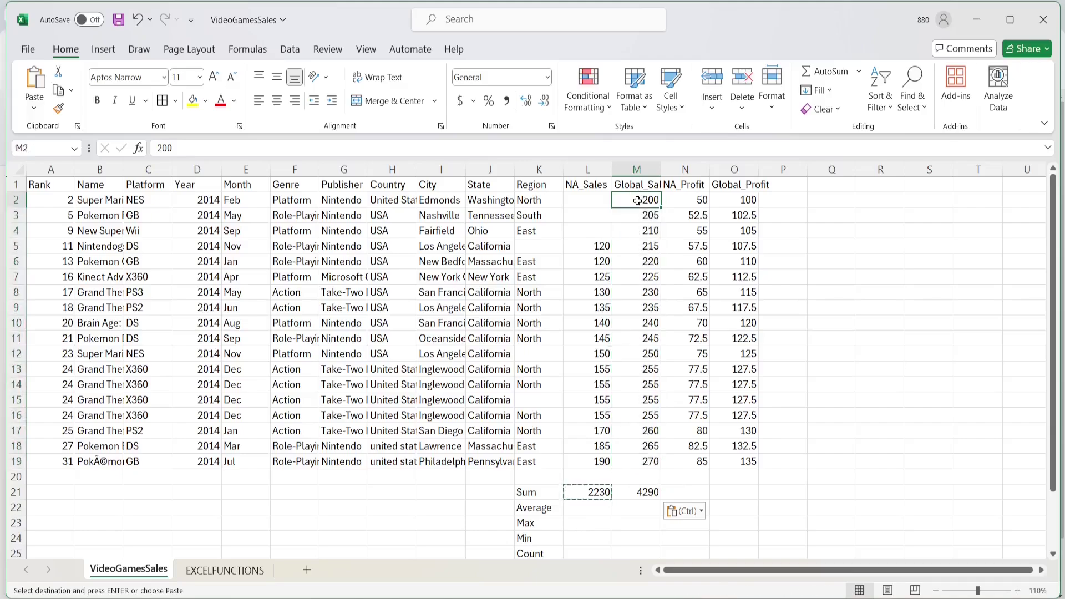
pyautogui.click(643, 462)
# - Copy the sum formula from M21 into N21 and check it against the NA_Profit range N2:N19
pyautogui.click(636, 492)
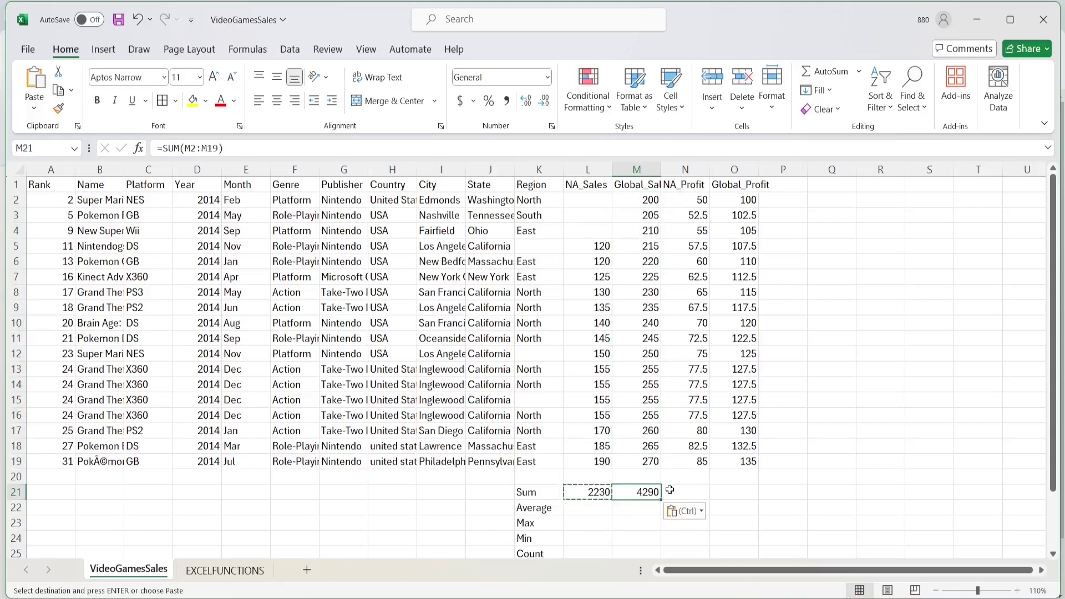
pyautogui.hotkey('ctrl', 'c')
pyautogui.click(698, 493)
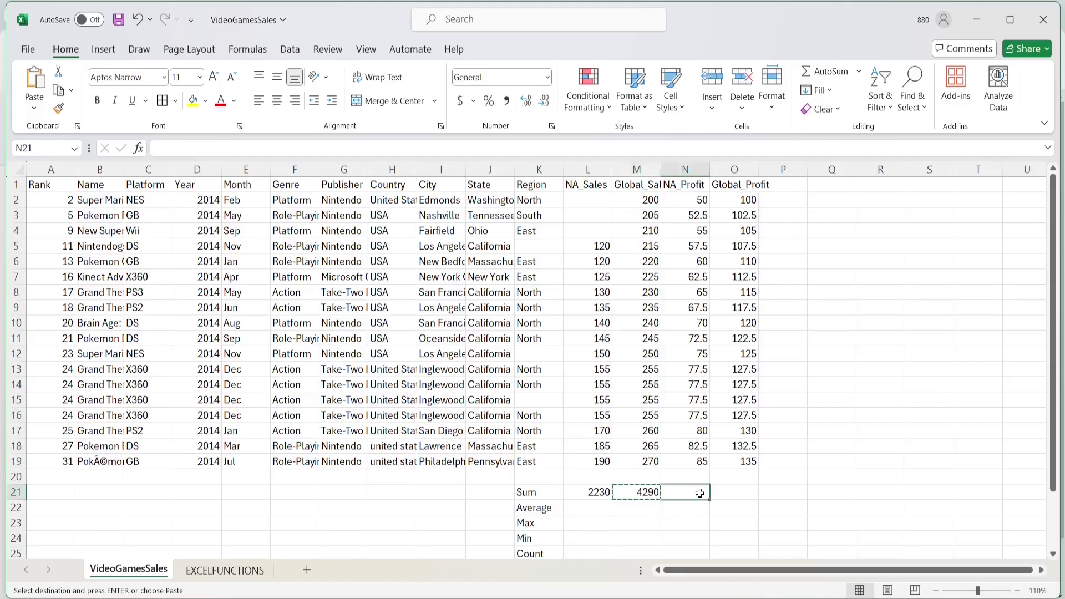
pyautogui.hotkey('ctrl', 'v')
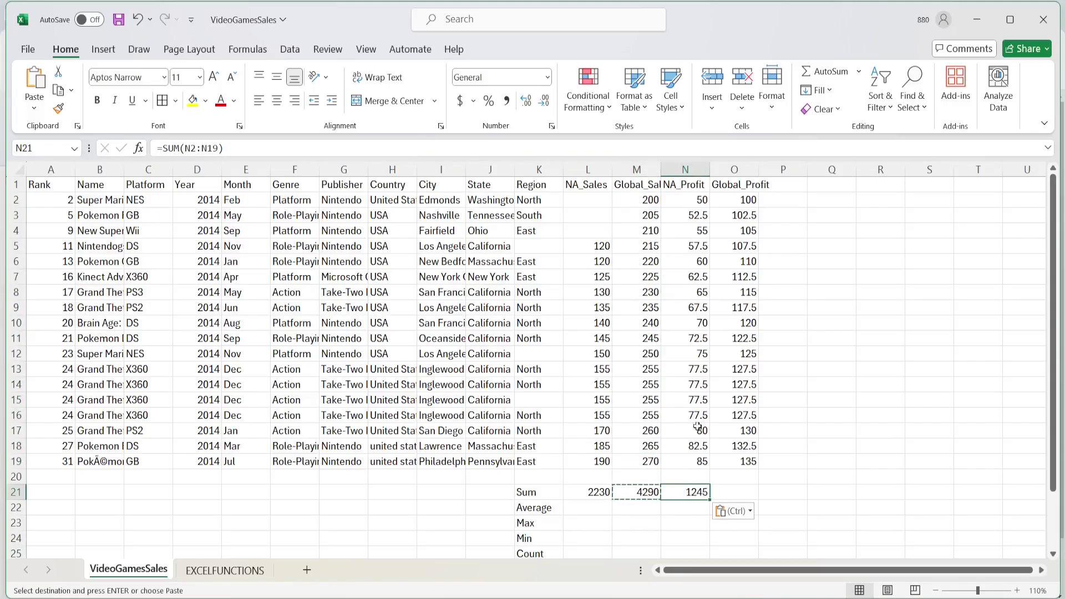
pyautogui.moveTo(677, 201); pyautogui.dragTo(692, 457)
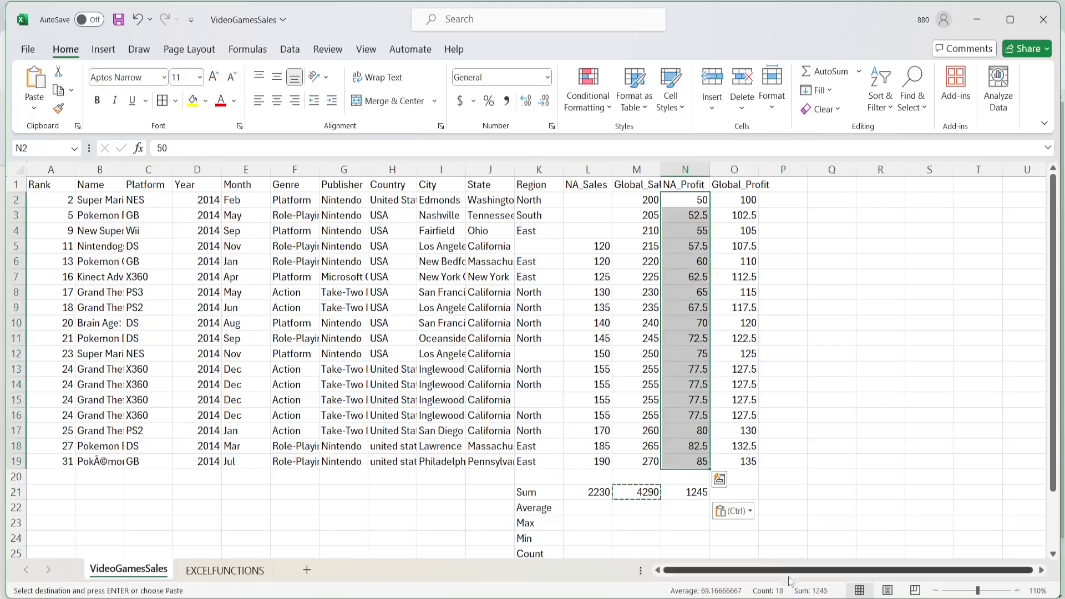
# - Copy the sum formula from N21 into O21 to total the Global_Profit column
pyautogui.click(689, 495)
pyautogui.hotkey('ctrl', 'c')
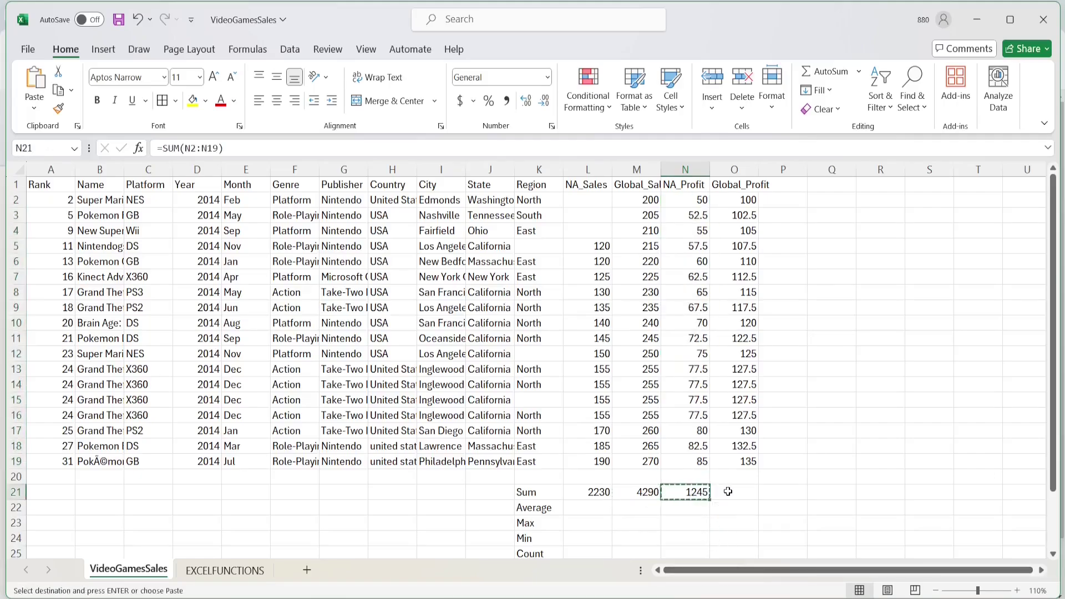
pyautogui.click(728, 491)
pyautogui.hotkey('ctrl', 'v')
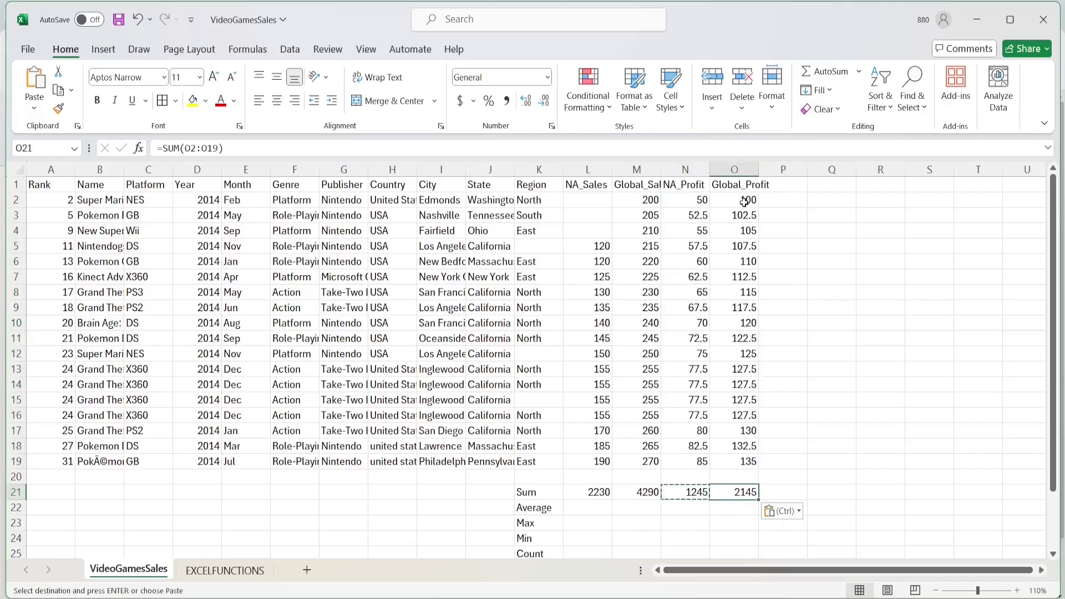
# - Check the Global_Profit range O2:O19 in the selection summary against O21, and clear the copy marquee
pyautogui.moveTo(747, 201); pyautogui.dragTo(744, 454)
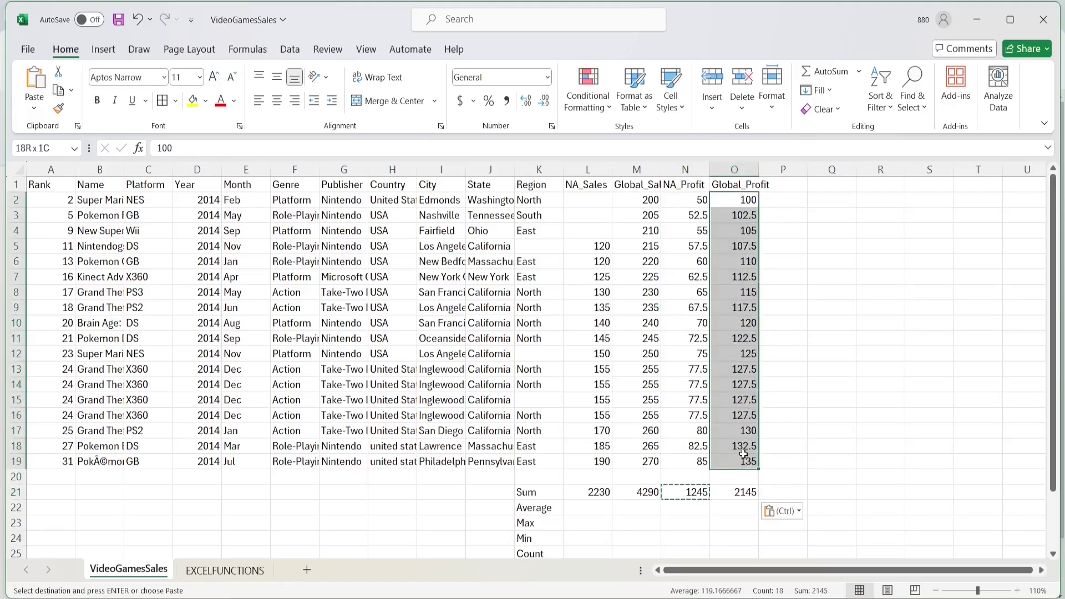
pyautogui.click(747, 526)
pyautogui.moveTo(736, 203); pyautogui.dragTo(740, 466)
pyautogui.click(798, 448)
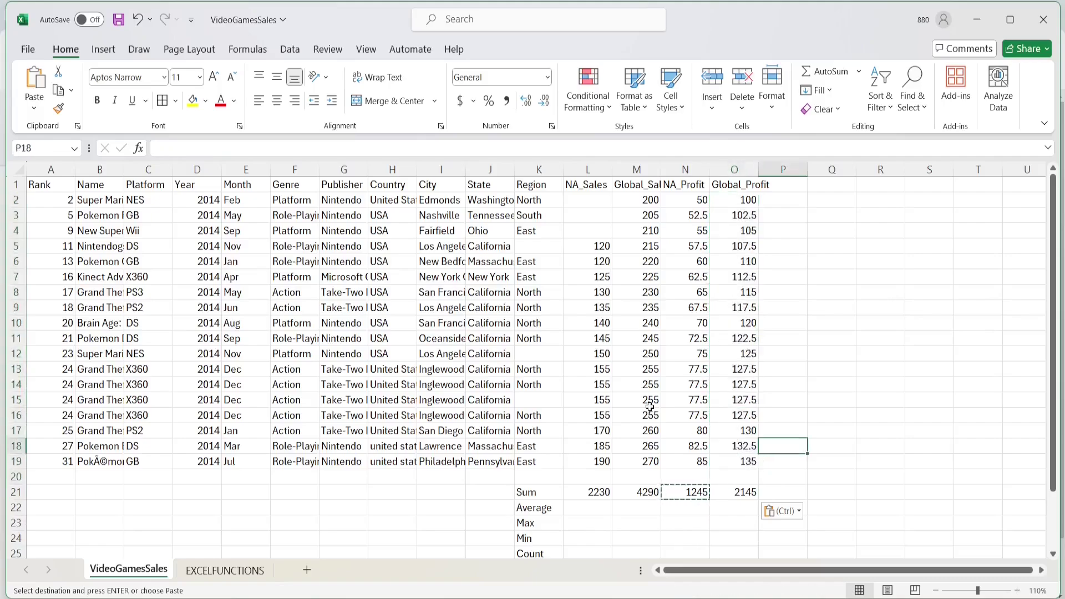
pyautogui.click(821, 478)
pyautogui.press('Escape')
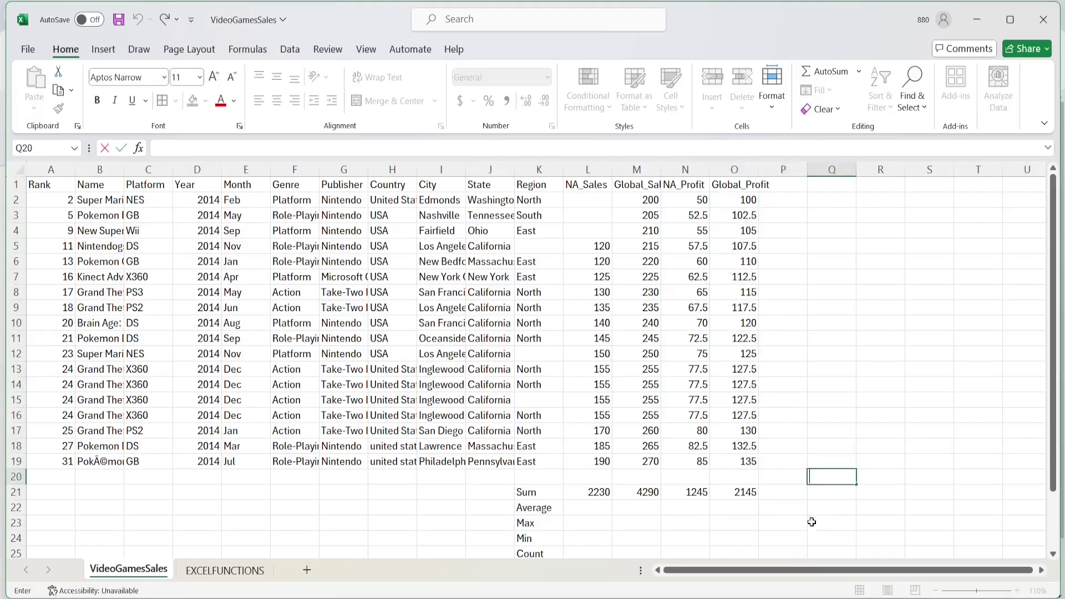
# - Review the copied SUM formulas in cells O21, N21 and M21
pyautogui.click(741, 491)
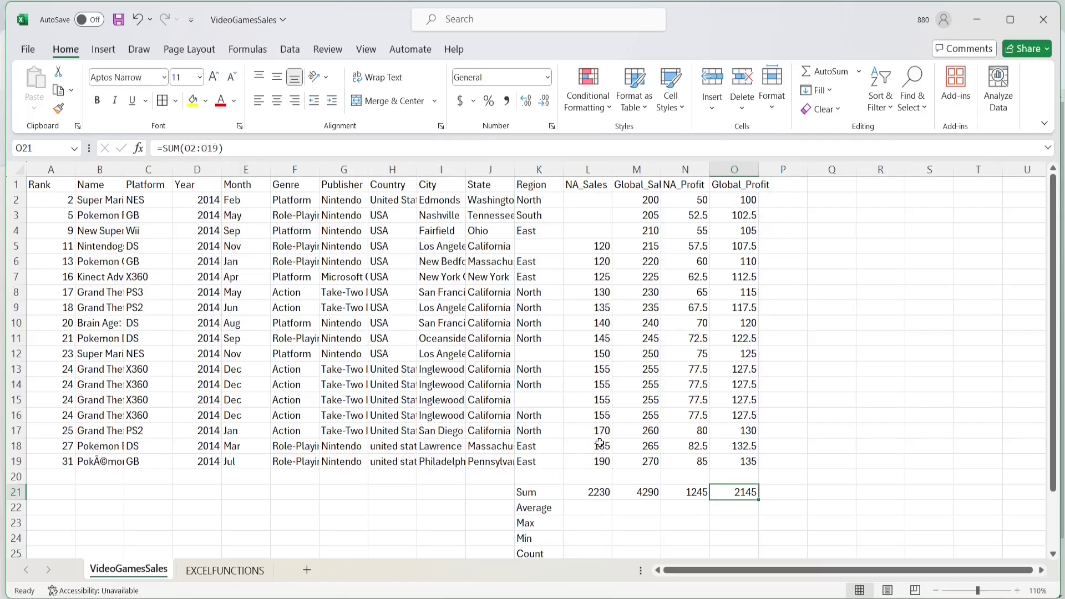
pyautogui.click(745, 462)
pyautogui.click(693, 494)
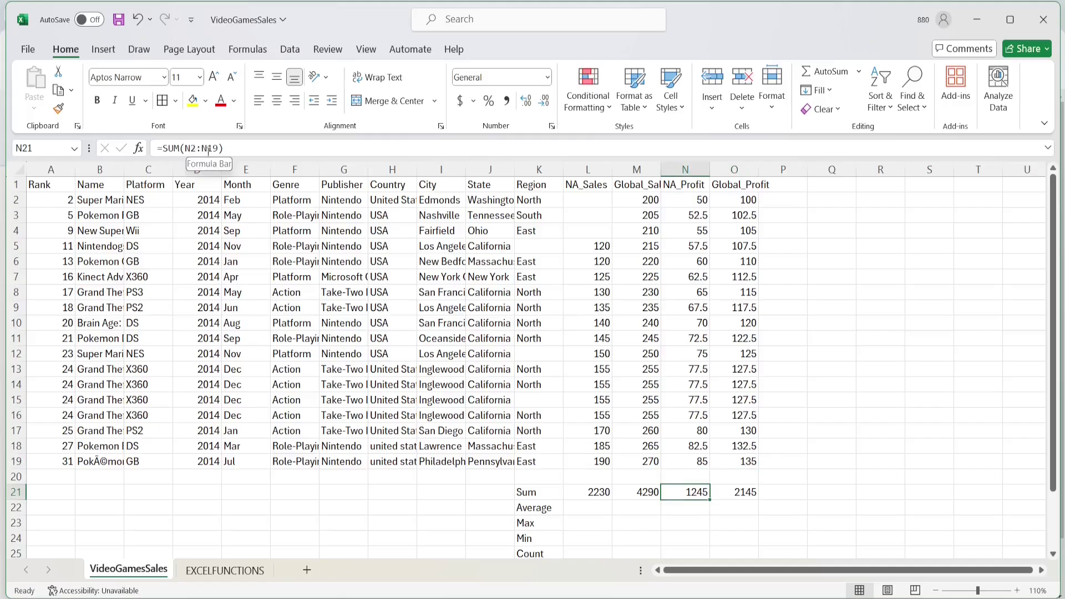
pyautogui.click(643, 496)
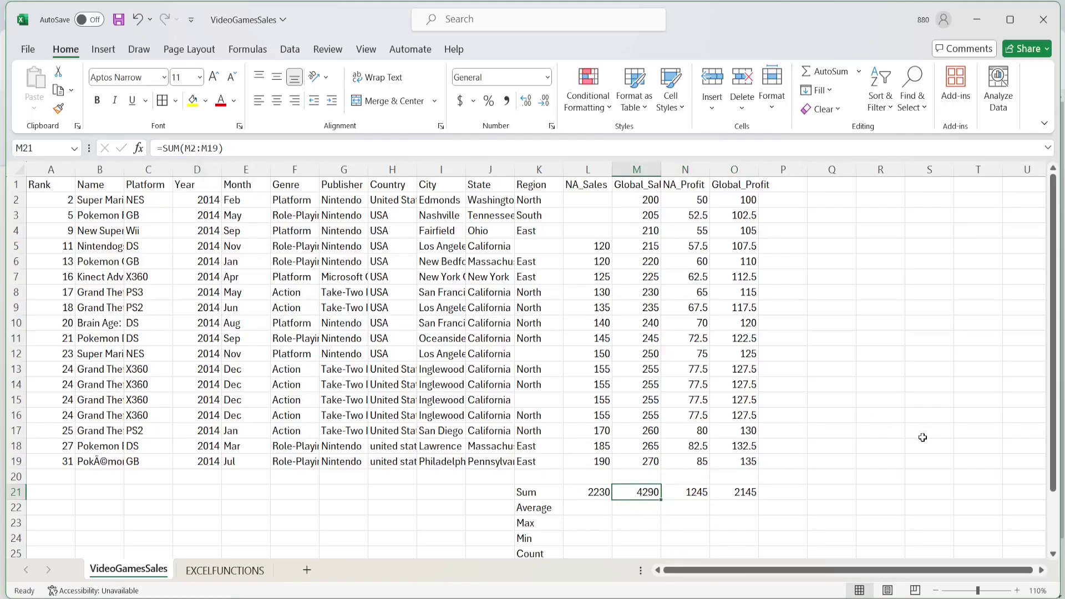
# - Enter =AVERAGE(L2:L19) in cell L22 to average the NA_Sales column
pyautogui.scroll(-1, 915, 448)
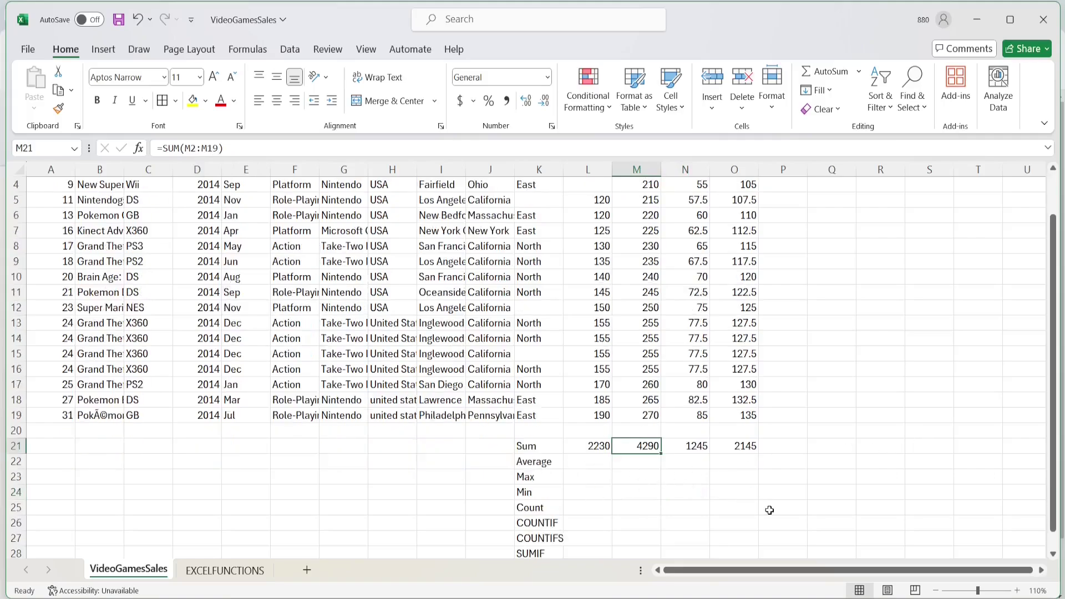
pyautogui.scroll(1, 768, 509)
pyautogui.click(591, 511)
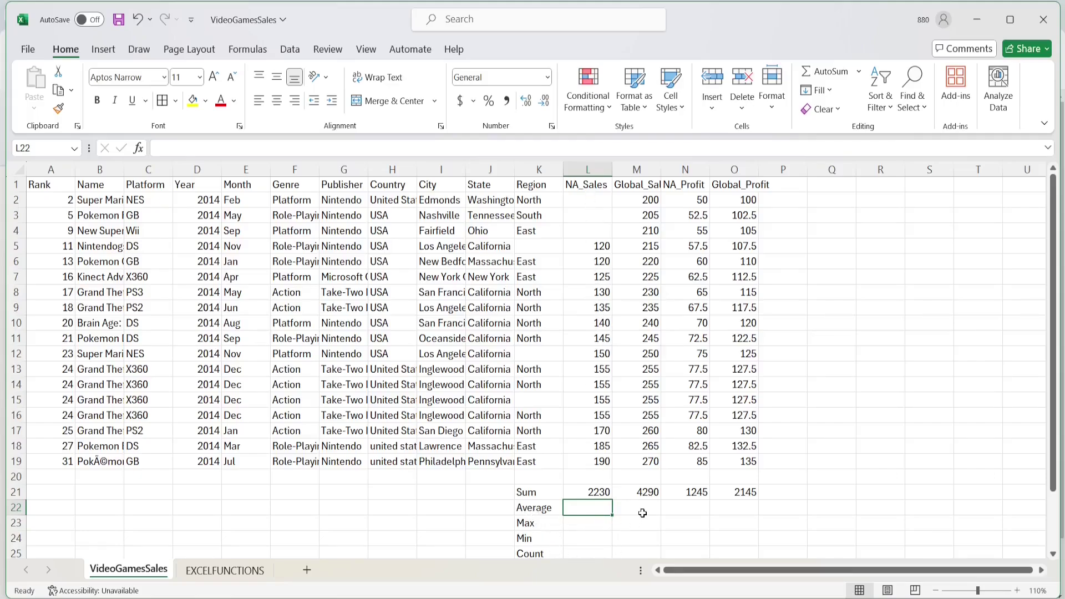
pyautogui.write('=')
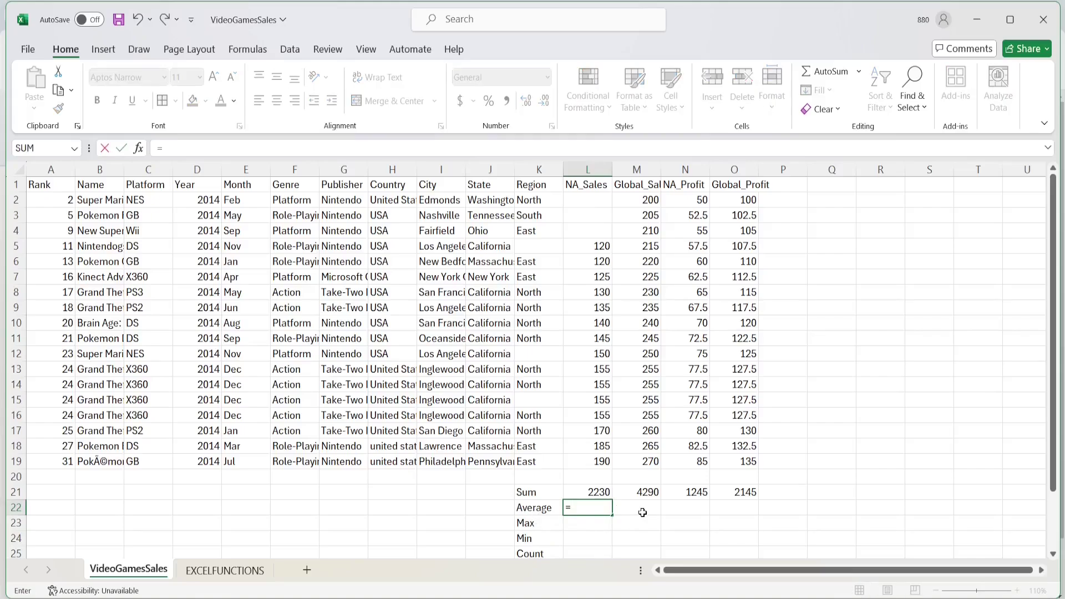
pyautogui.write('Av')
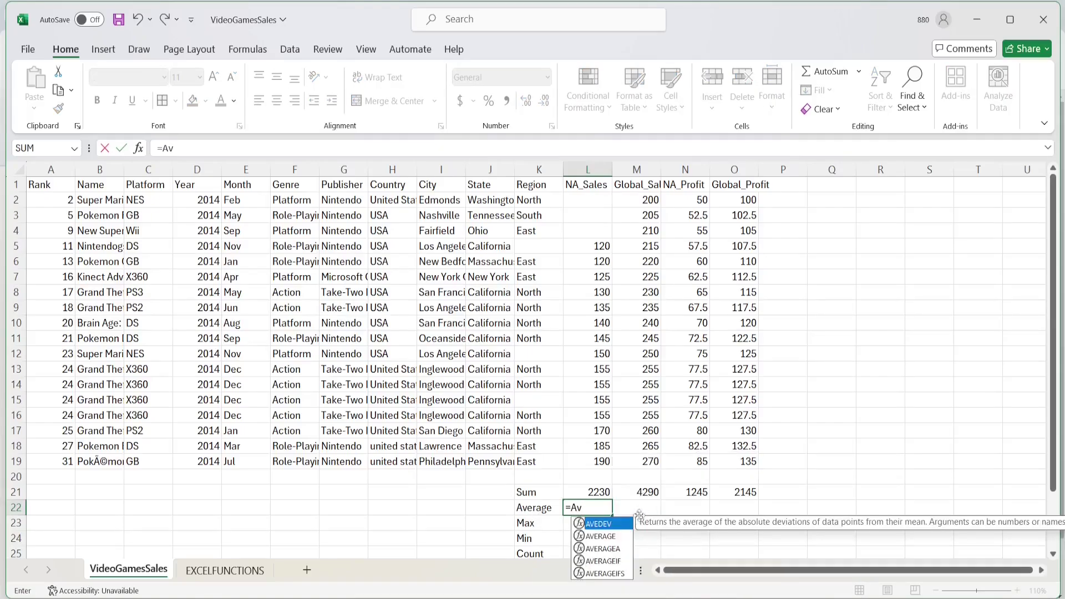
pyautogui.click(604, 537)
pyautogui.doubleClick(604, 537)
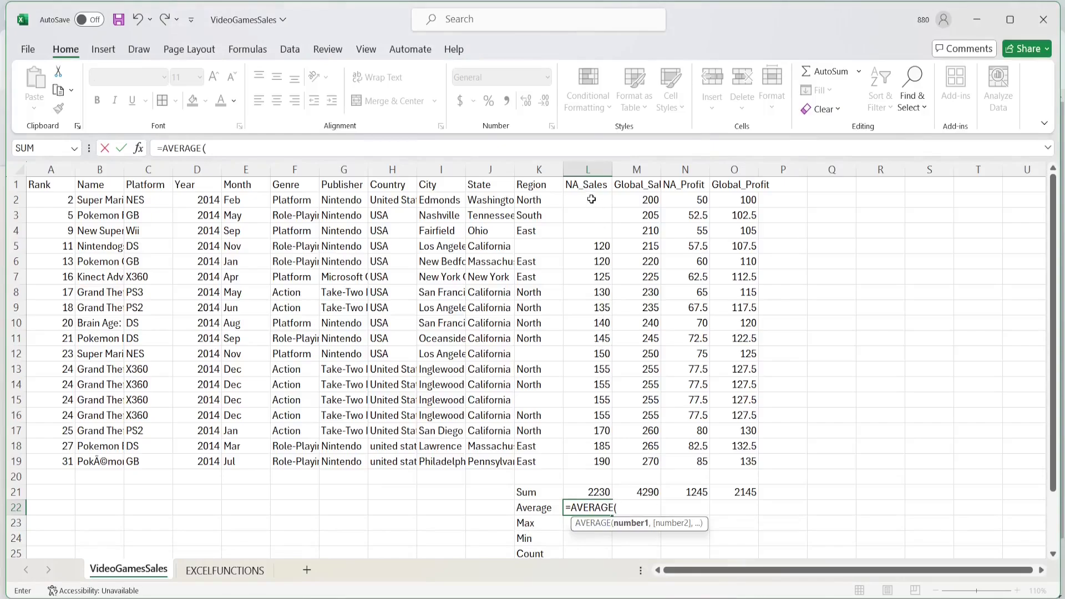
pyautogui.moveTo(592, 199); pyautogui.dragTo(600, 461)
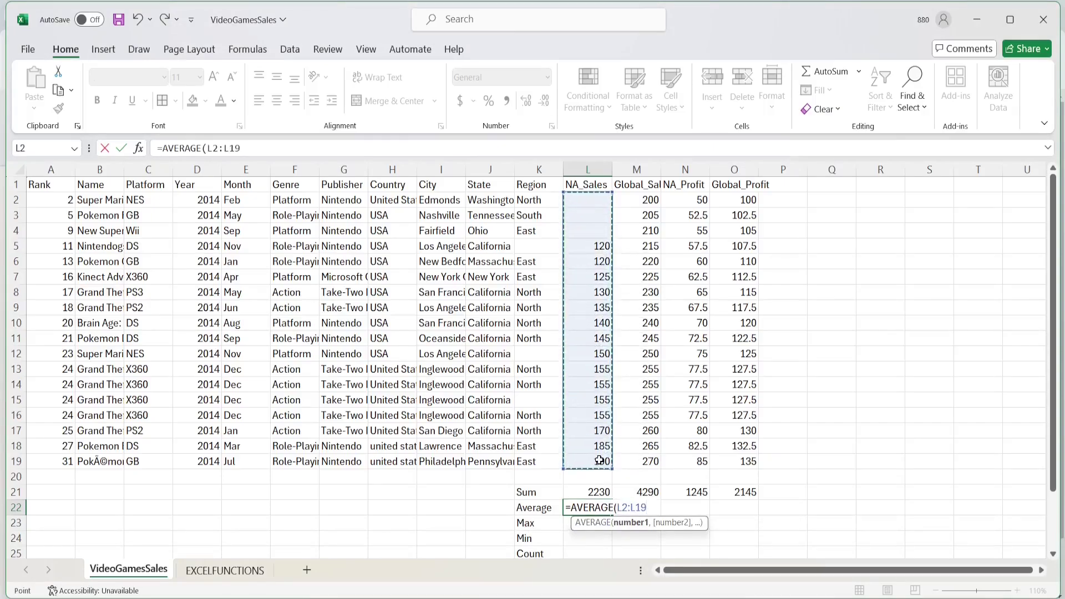
pyautogui.write(')')
pyautogui.press('Return')
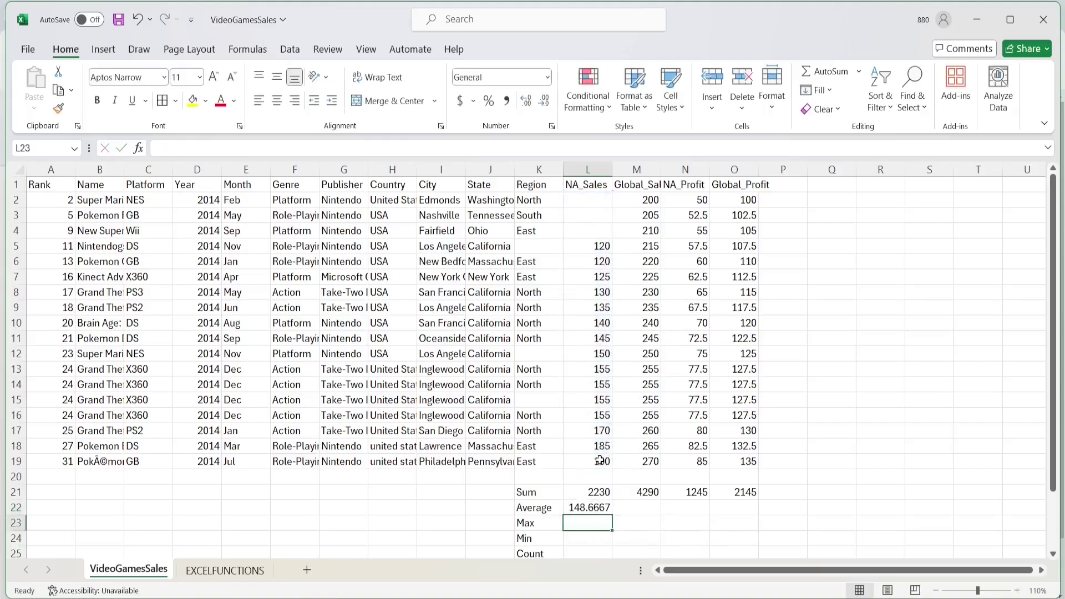
# - Copy the average formula from L22 into M22 for the Global_Sales column
pyautogui.click(588, 509)
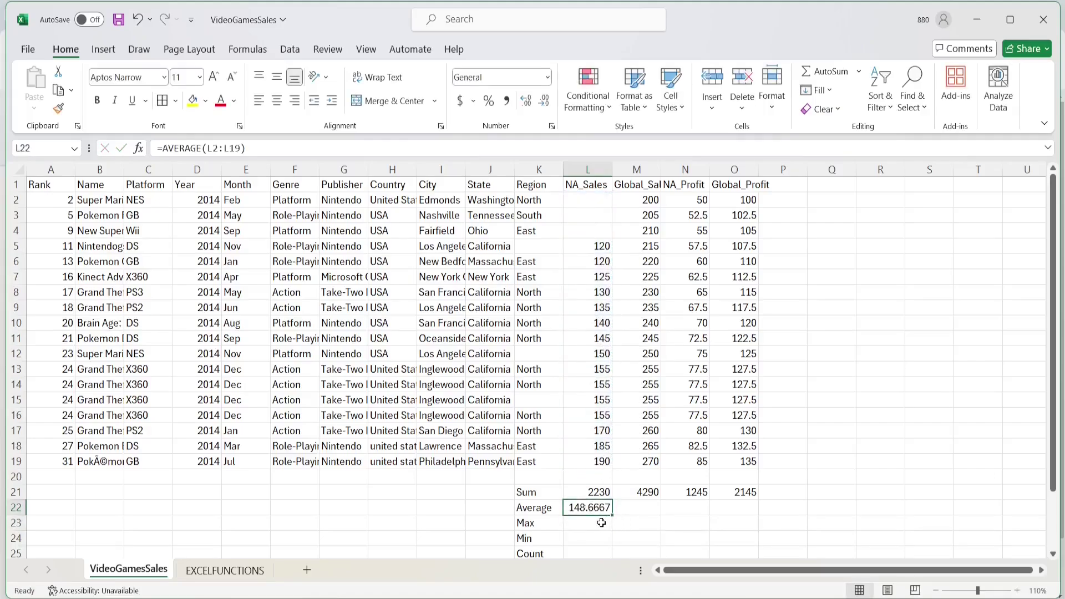
pyautogui.hotkey('ctrl', 'c')
pyautogui.click(636, 509)
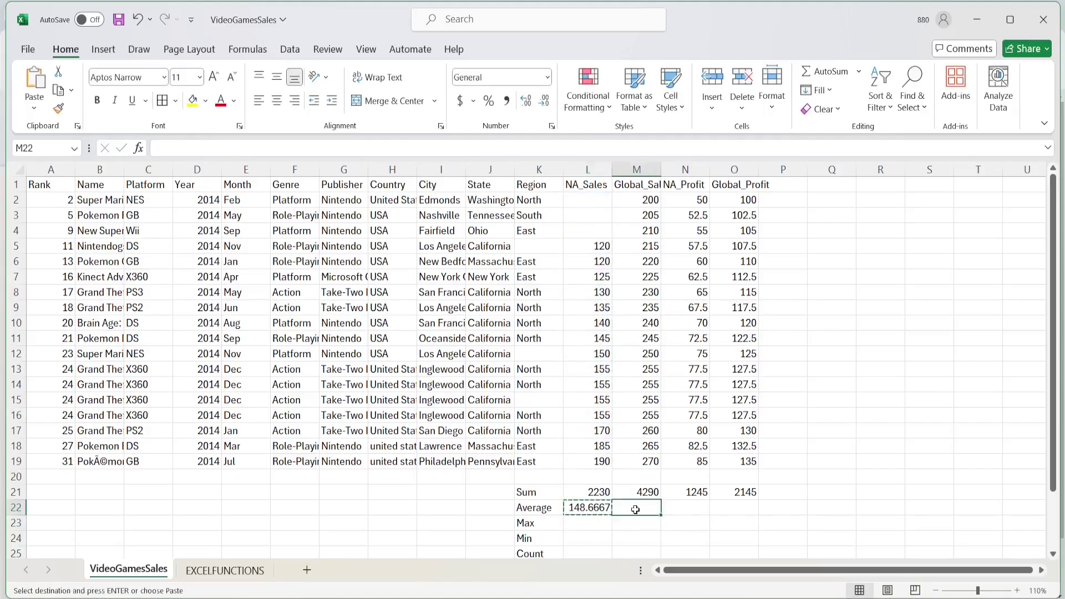
pyautogui.hotkey('ctrl', 'v')
# - Check the average formula in M22 against the Global_Sales range M2:M19
pyautogui.click(673, 510)
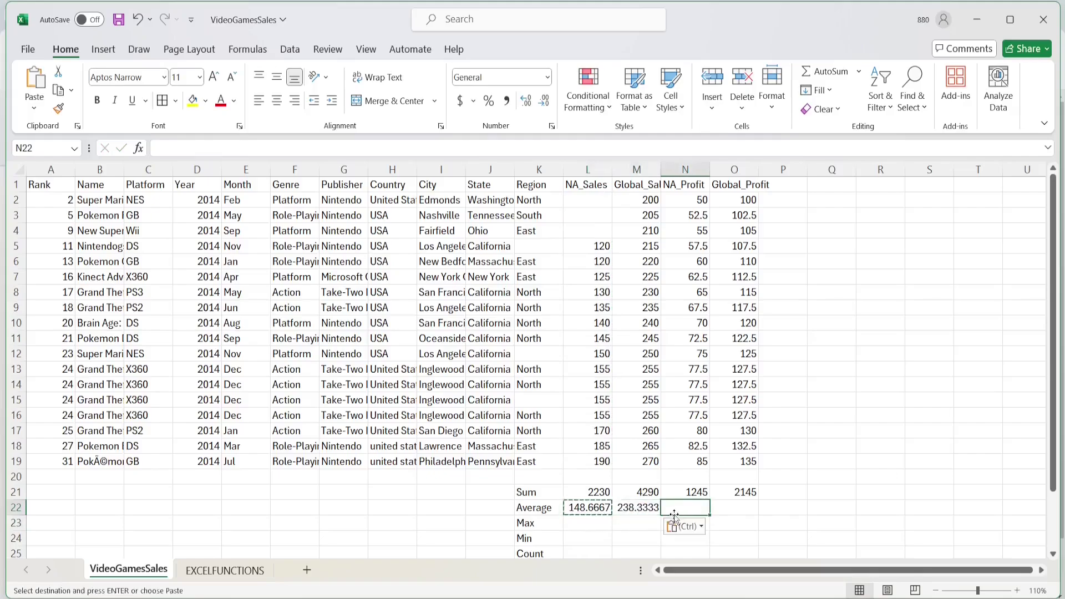
pyautogui.click(648, 509)
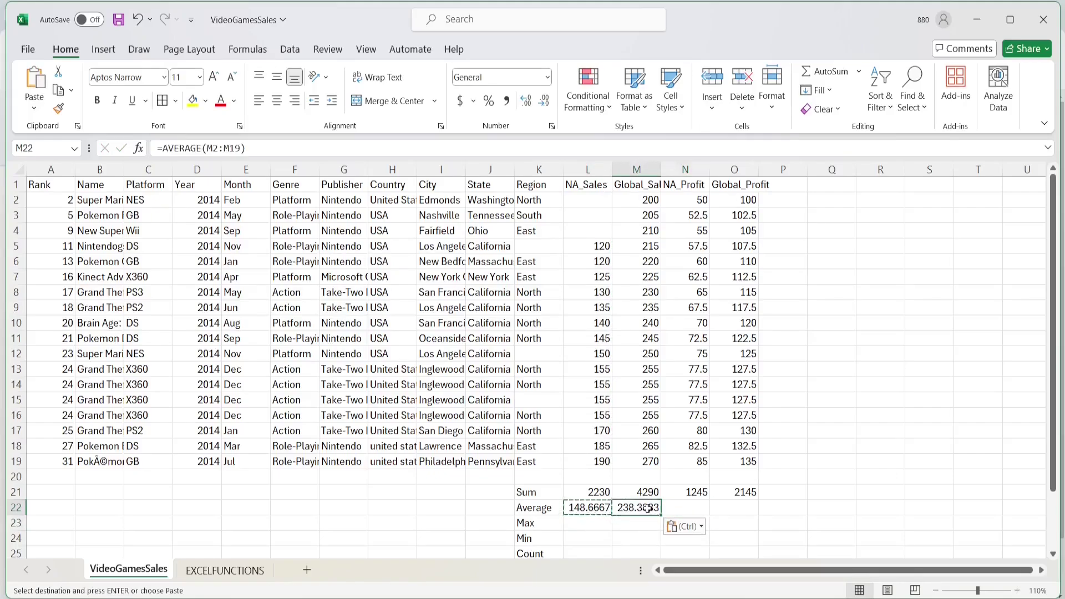
pyautogui.moveTo(644, 201); pyautogui.dragTo(647, 463)
# - Paste the copied average formula into N22 and O22 for the NA_Profit and Global_Profit columns
pyautogui.click(686, 509)
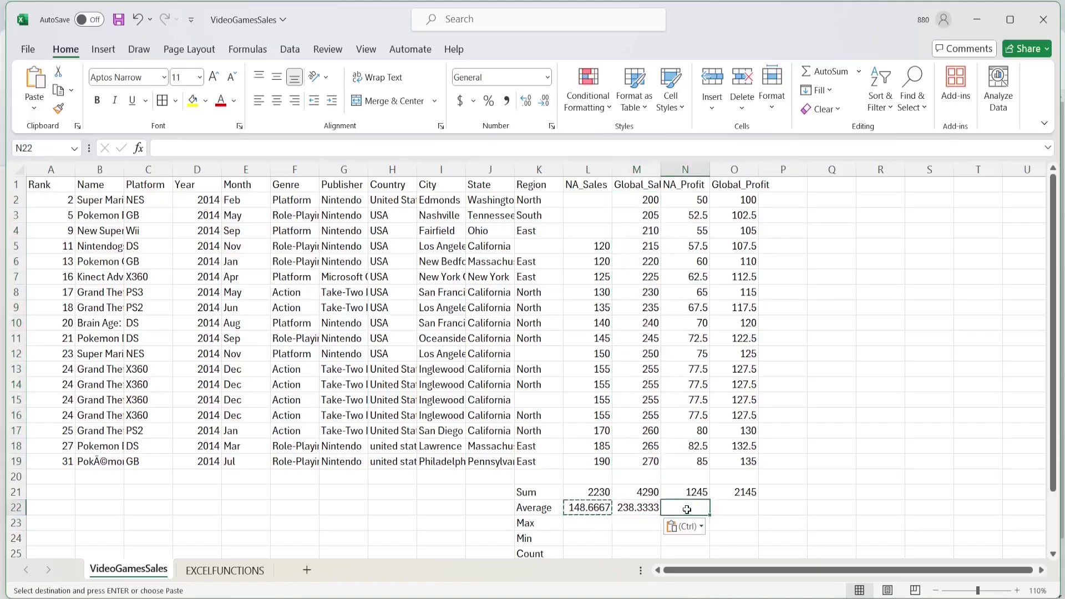
pyautogui.click(713, 509)
pyautogui.hotkey('ctrl', 'v')
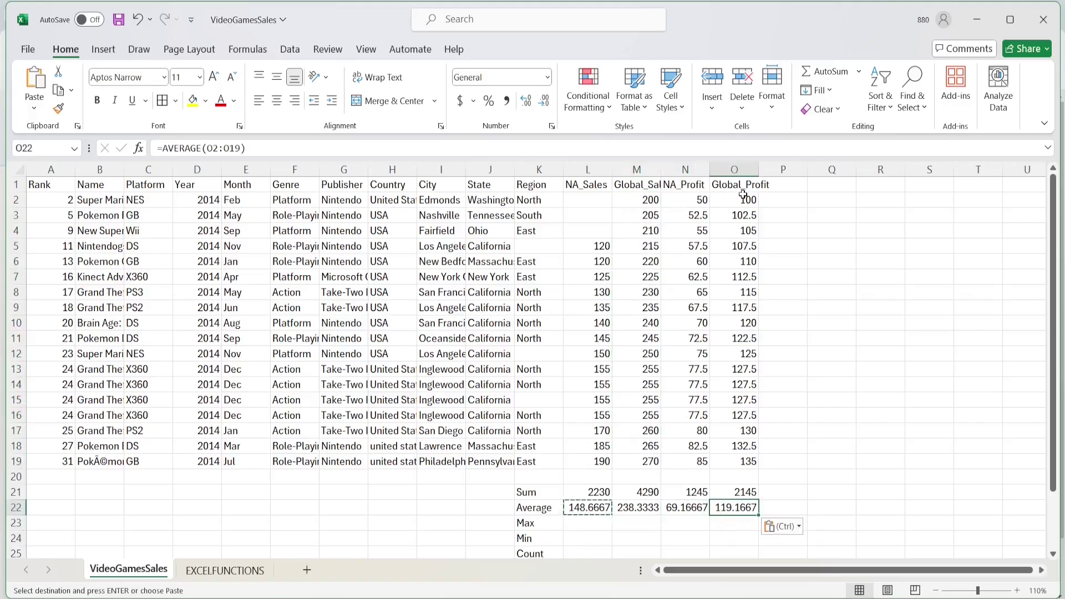
pyautogui.click(901, 400)
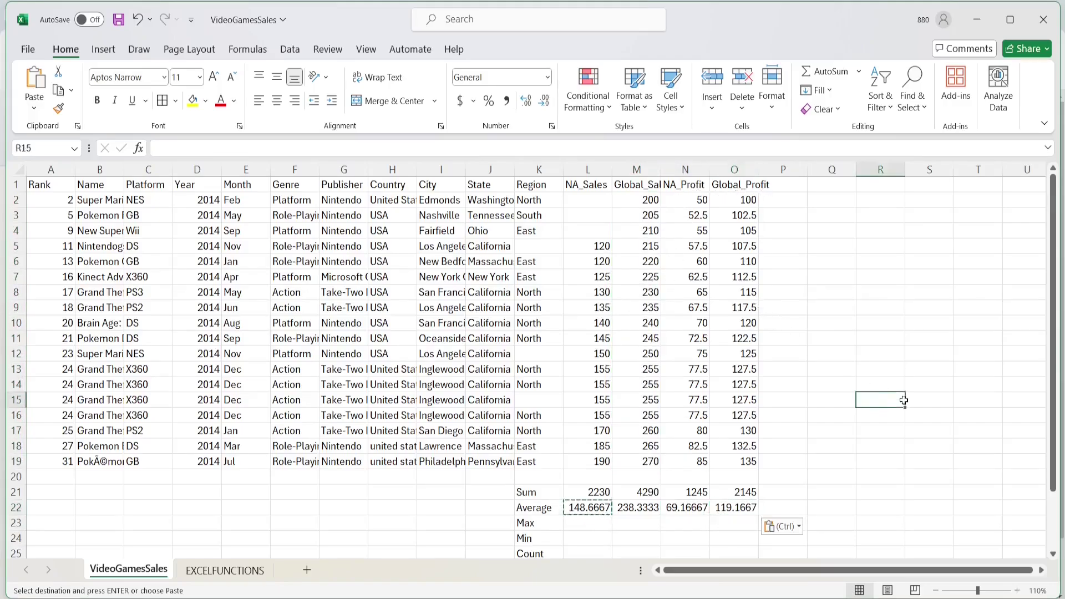
# - Enter =MAX(L2:L19) in cell L23 to find the highest NA_Sales value, and compare it with L19
pyautogui.click(585, 528)
pyautogui.click(530, 525)
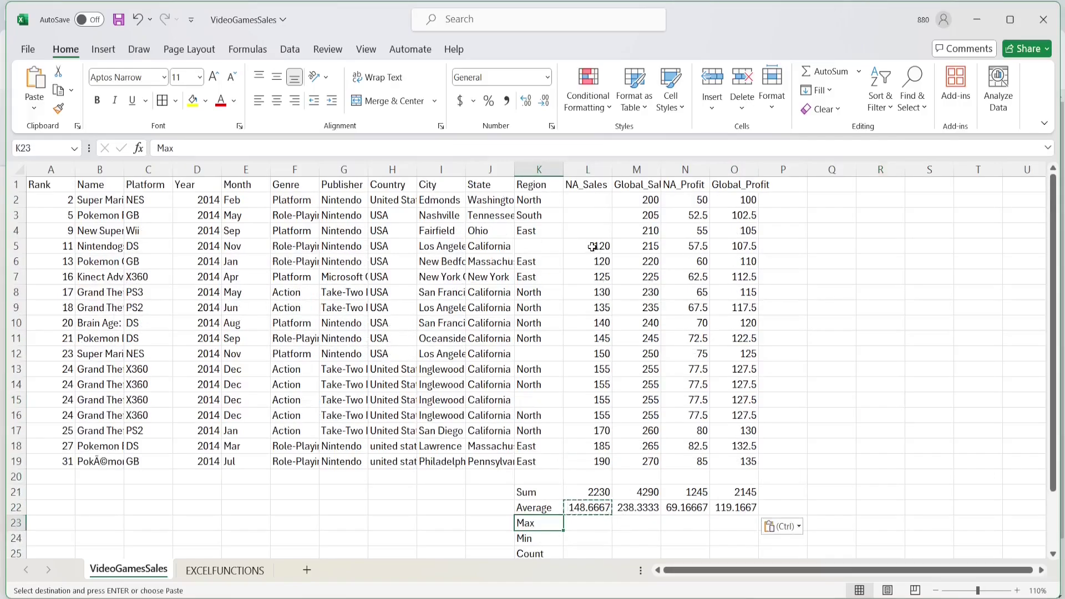
pyautogui.scroll(-3, 611, 472)
pyautogui.click(575, 475)
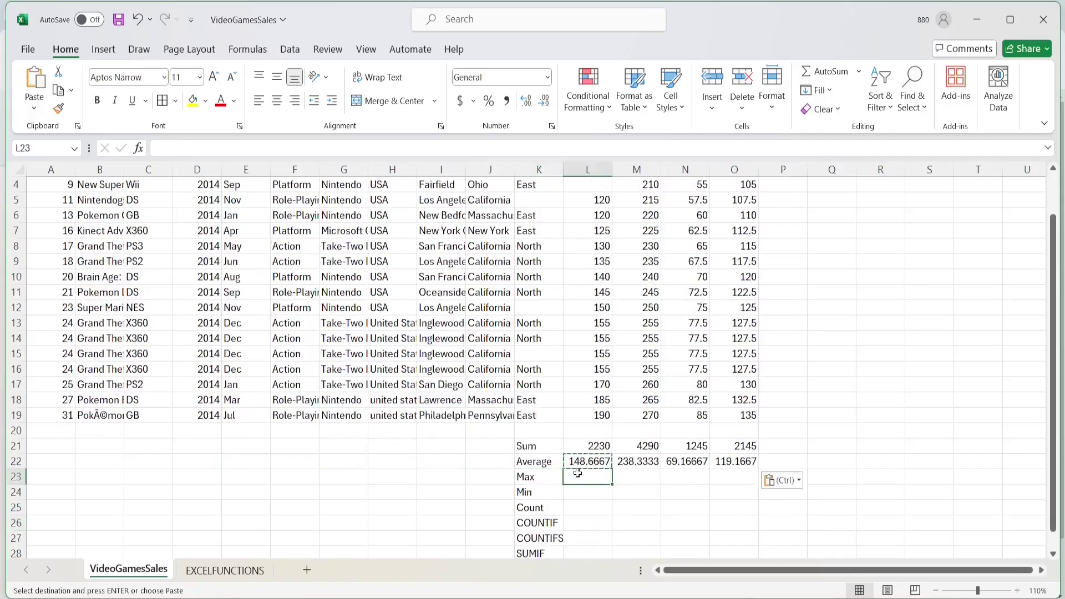
pyautogui.doubleClick(599, 507)
pyautogui.click(572, 477)
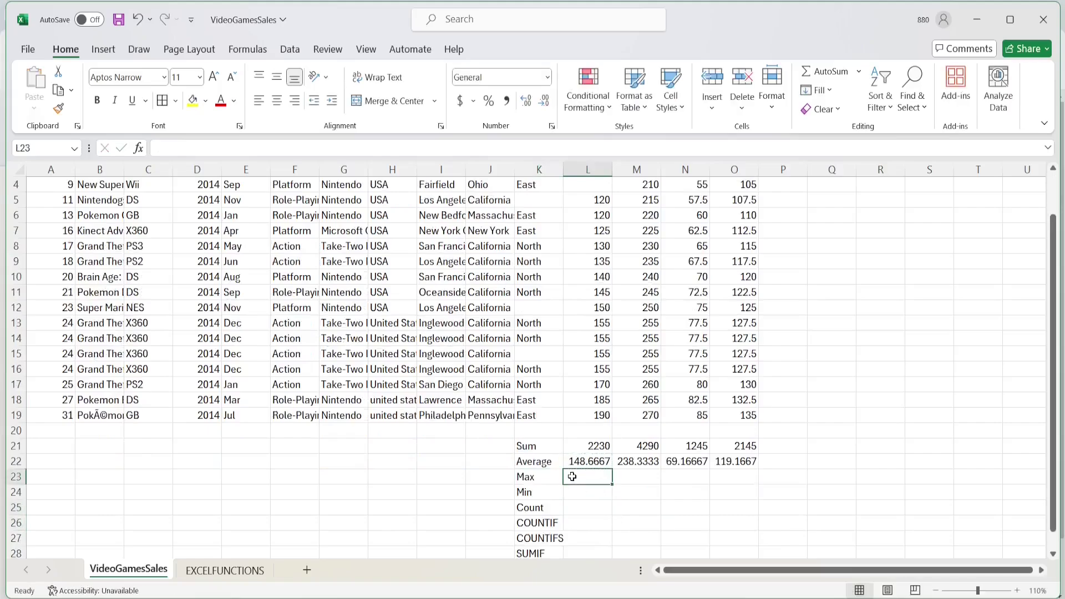
pyautogui.write('=max')
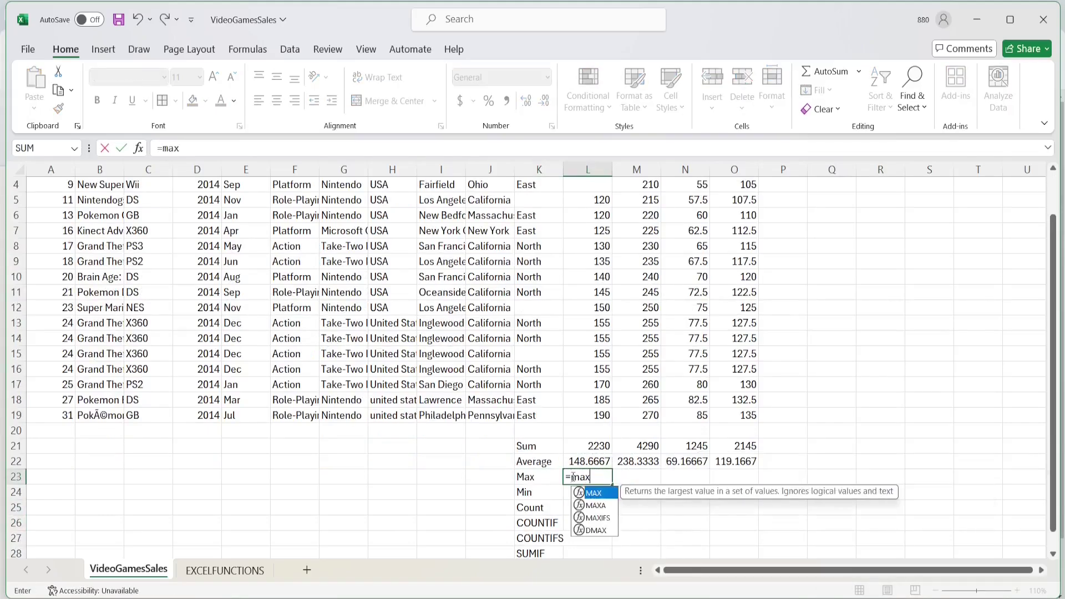
pyautogui.write('(')
pyautogui.press('BackSpace')
pyautogui.press('BackSpace')
pyautogui.press('BackSpace')
pyautogui.press('BackSpace')
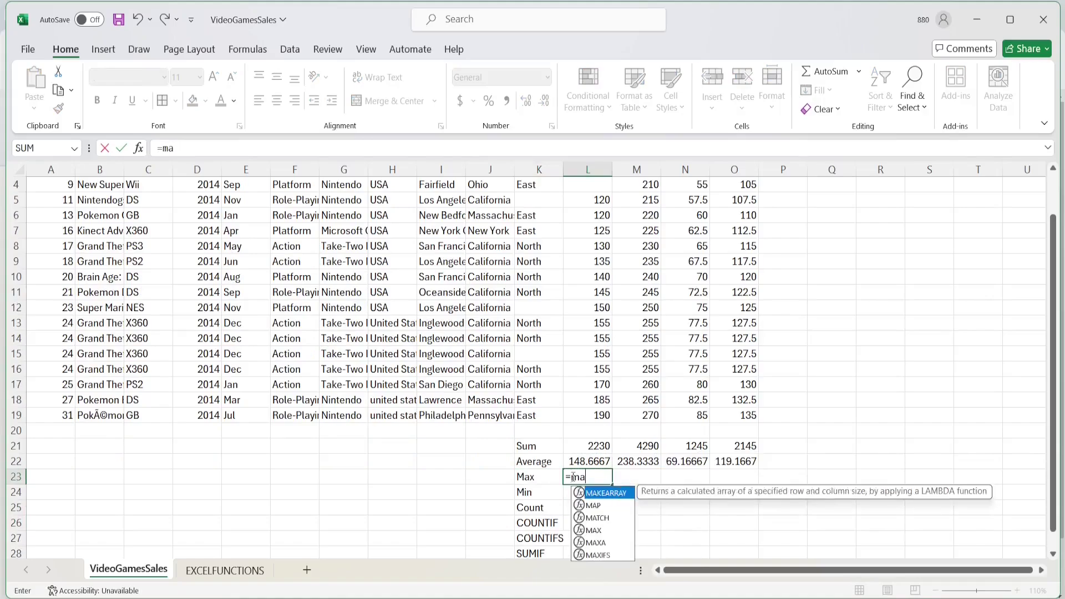
pyautogui.write('M')
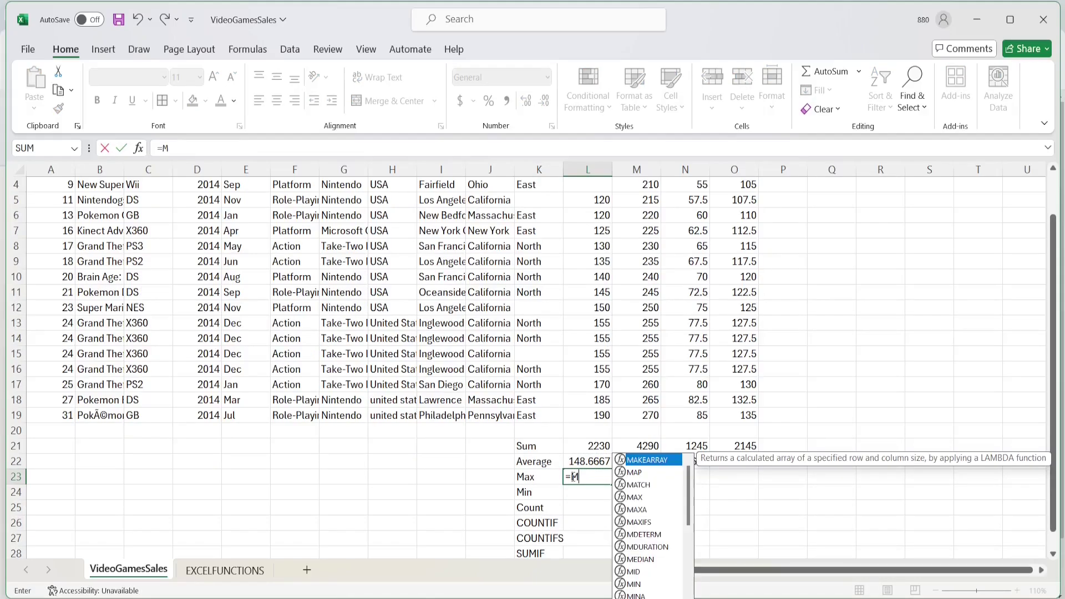
pyautogui.doubleClick(635, 497)
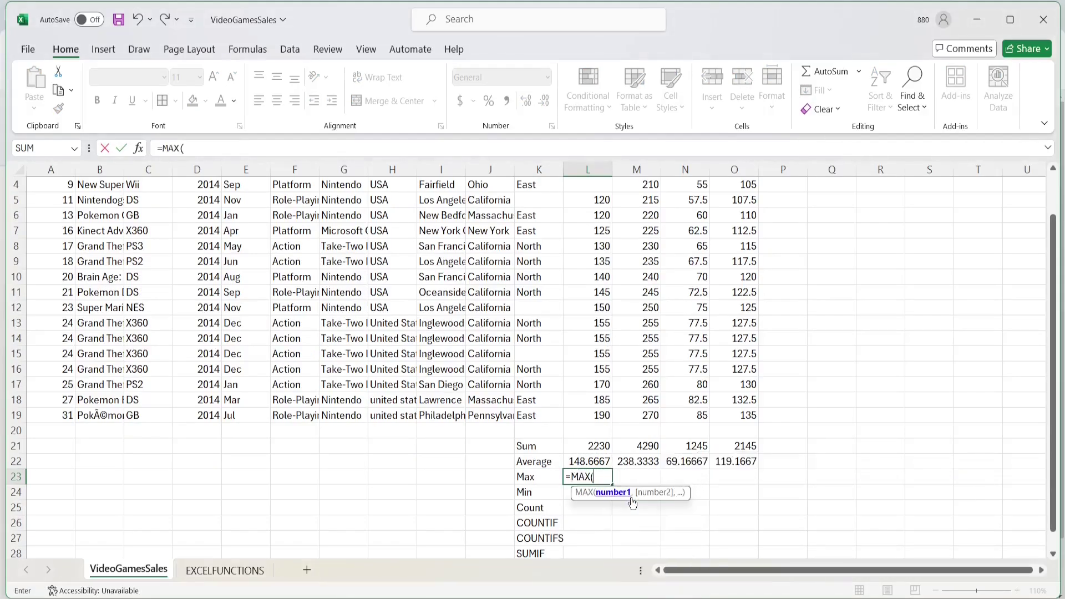
pyautogui.scroll(1, 588, 310)
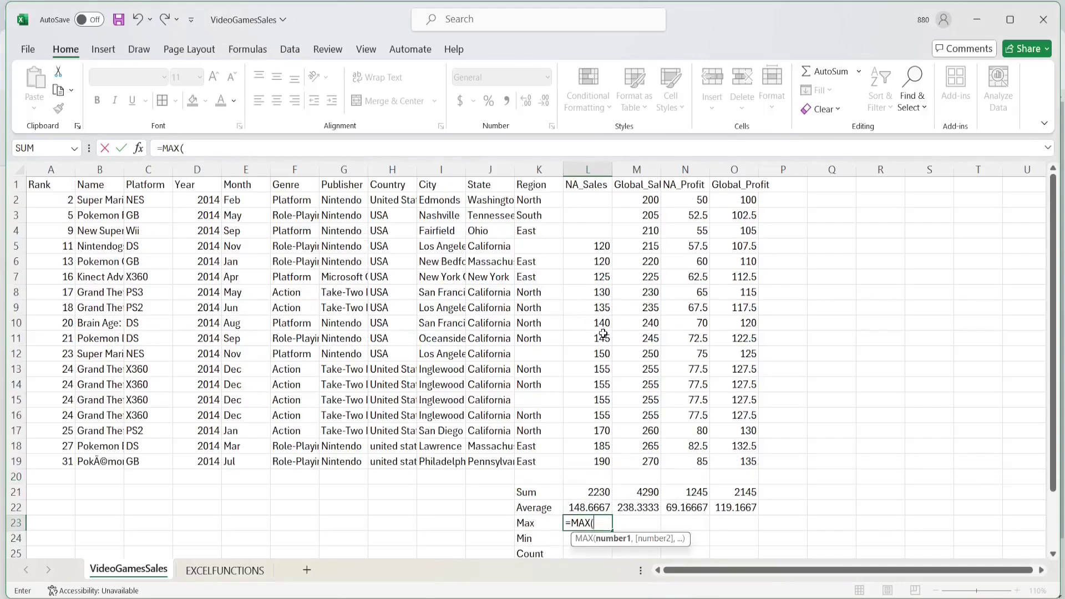
pyautogui.moveTo(580, 201); pyautogui.dragTo(593, 465)
pyautogui.write(')')
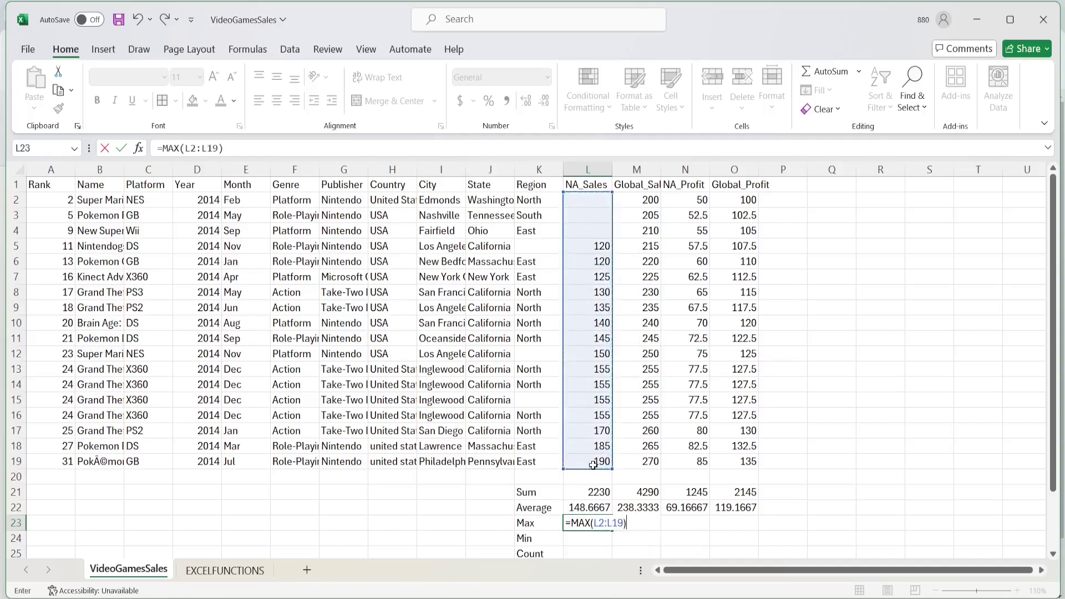
pyautogui.press('Return')
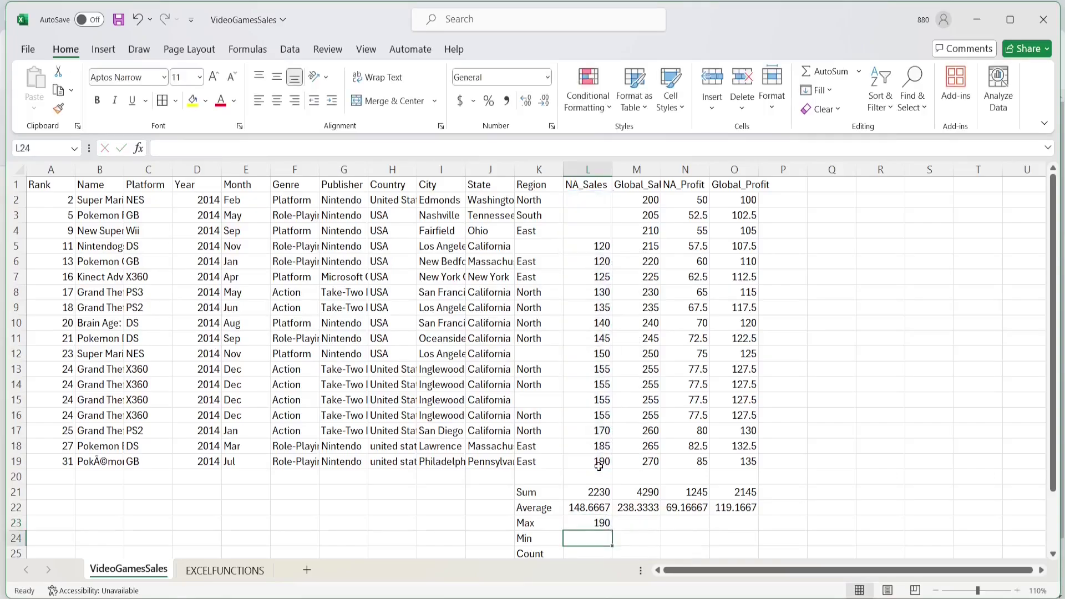
pyautogui.click(599, 524)
pyautogui.click(592, 465)
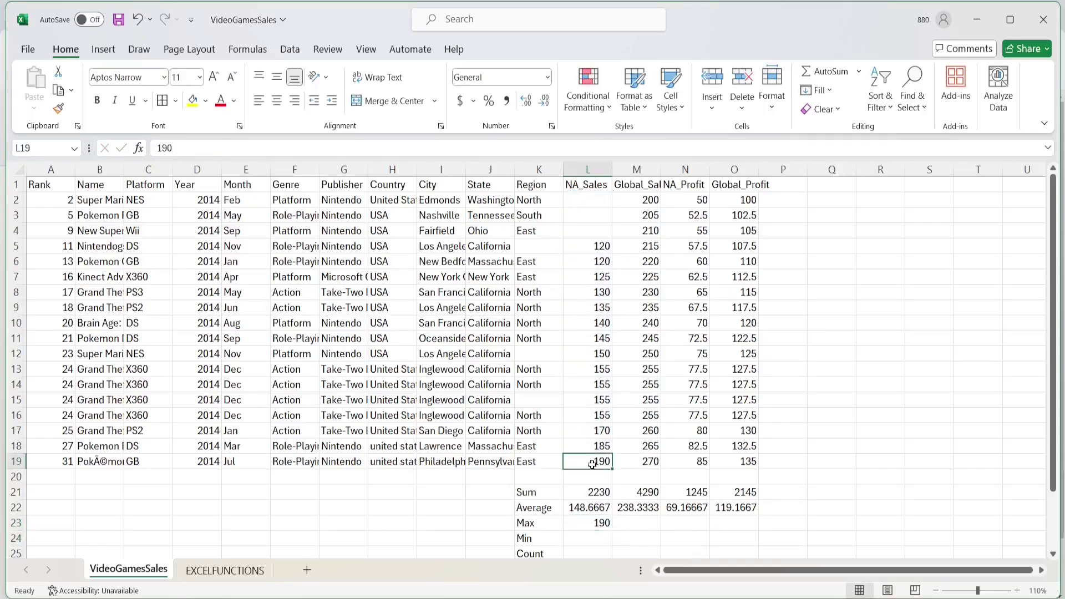
pyautogui.click(636, 522)
pyautogui.write('=')
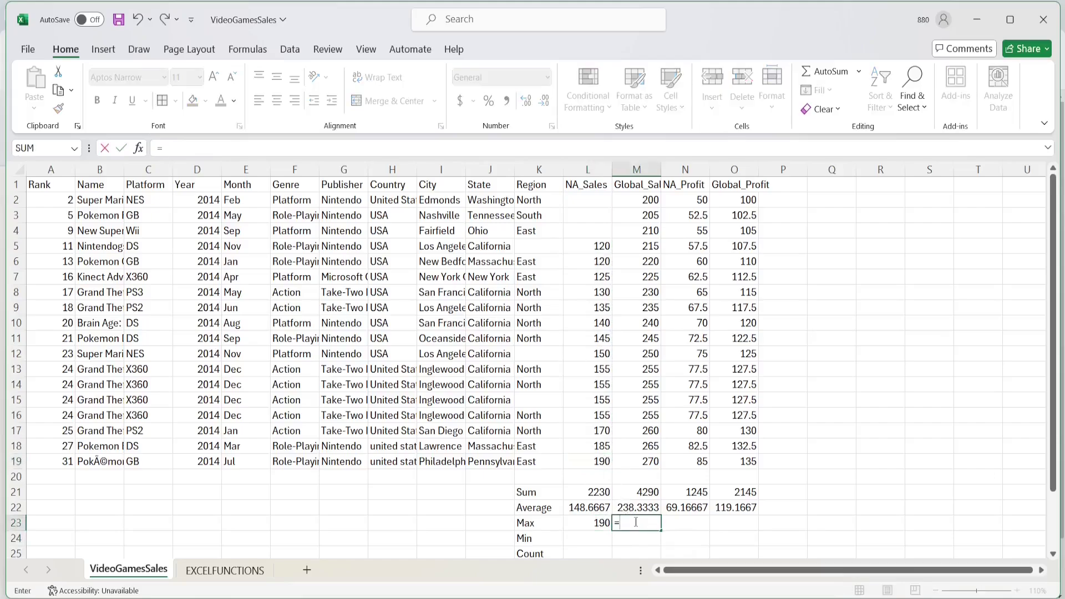
pyautogui.press('BackSpace')
# - Copy the MAX formula from L23 into M23 and check it against the Global_Sales range M2:M19
pyautogui.click(598, 523)
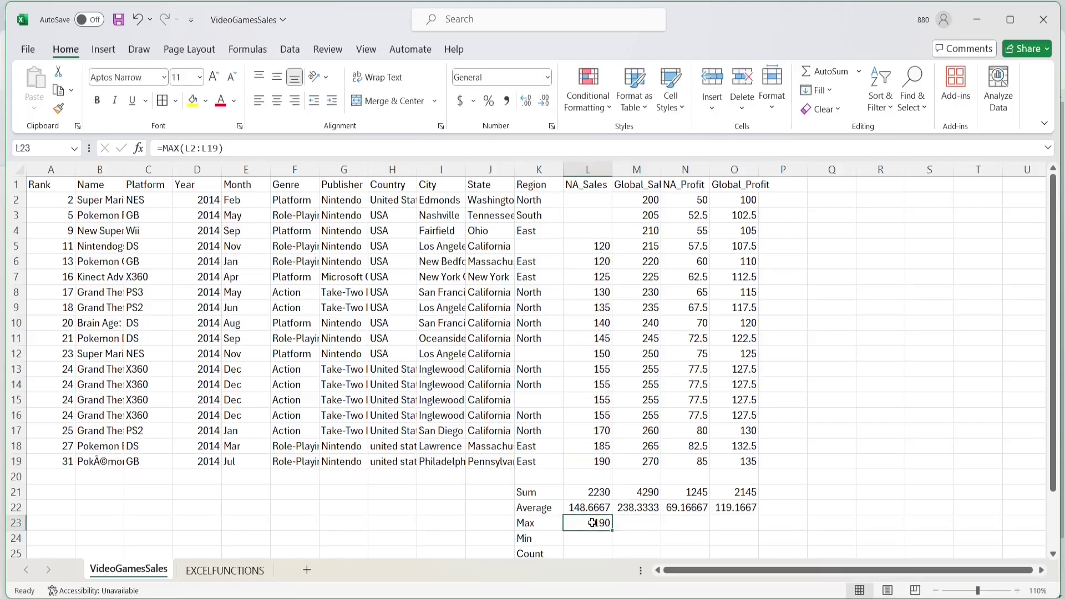
pyautogui.hotkey('ctrl', 'c')
pyautogui.click(635, 524)
pyautogui.hotkey('ctrl', 'v')
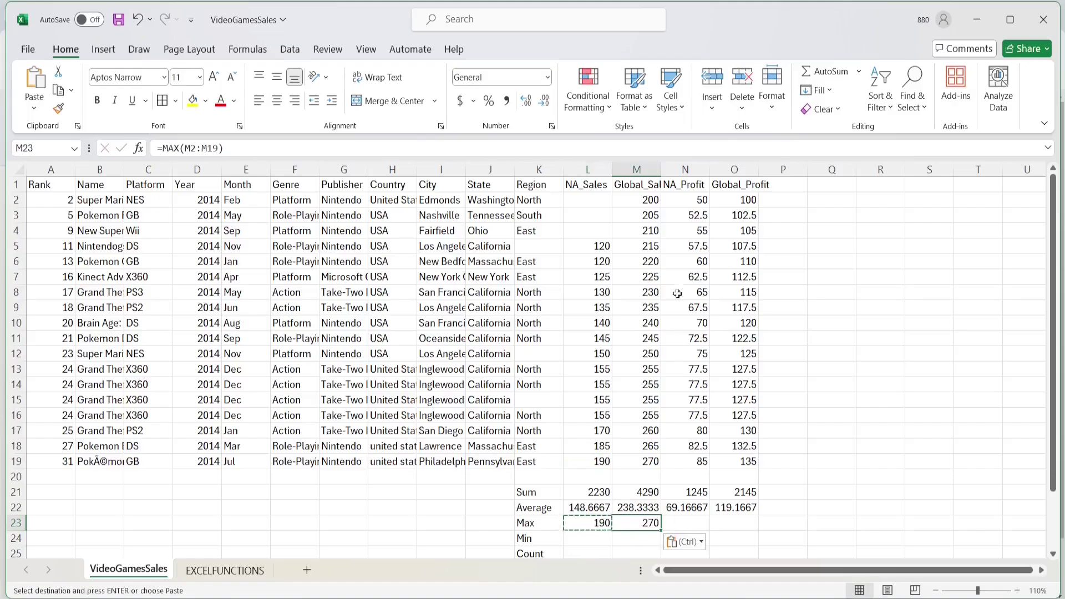
pyautogui.moveTo(640, 204); pyautogui.dragTo(629, 458)
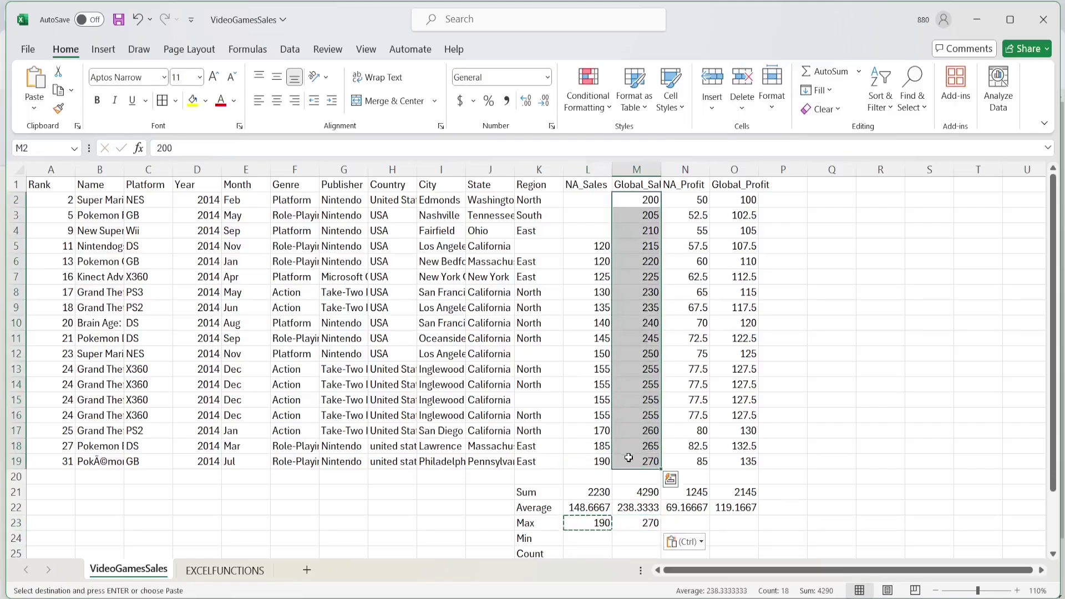
# - Paste the copied MAX formula into N23 and O23, and check O23 against the Global_Profit range O2:O19
pyautogui.click(686, 521)
pyautogui.hotkey('ctrl', 'v')
pyautogui.click(728, 526)
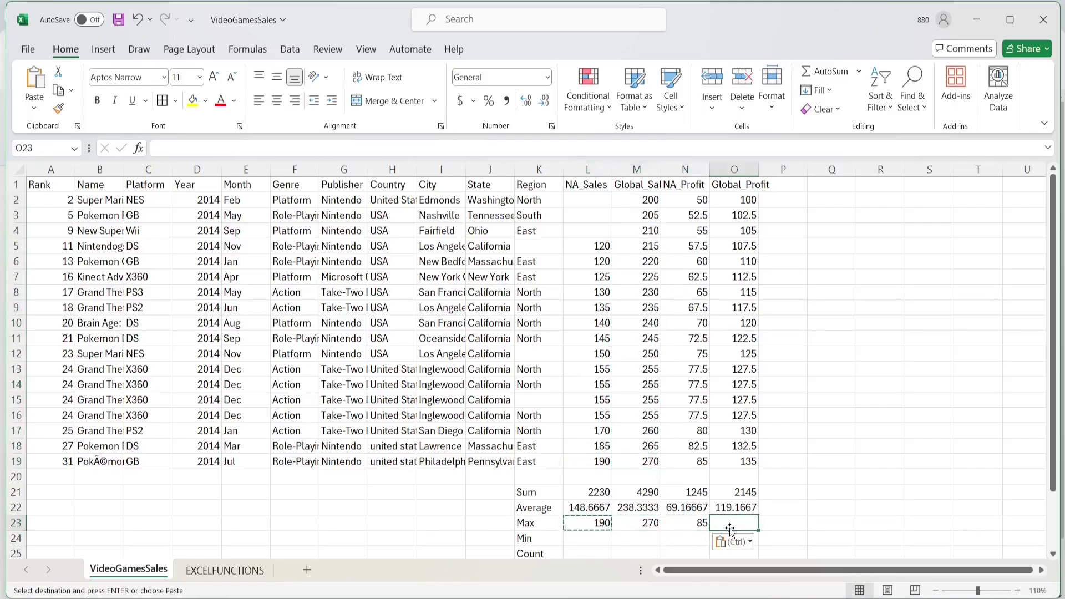
pyautogui.hotkey('ctrl', 'v')
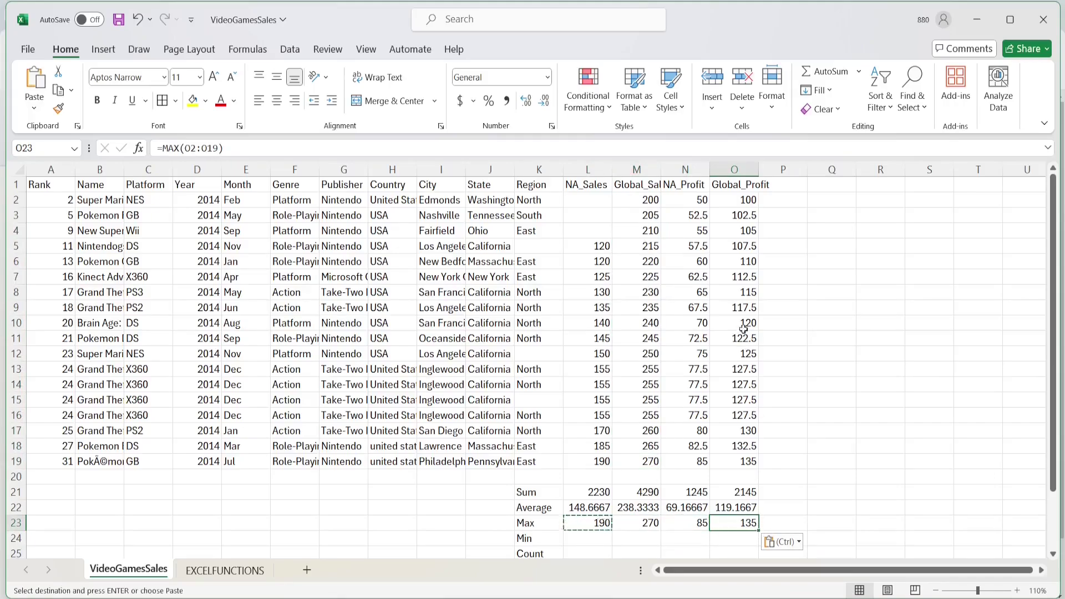
pyautogui.moveTo(739, 204); pyautogui.dragTo(733, 462)
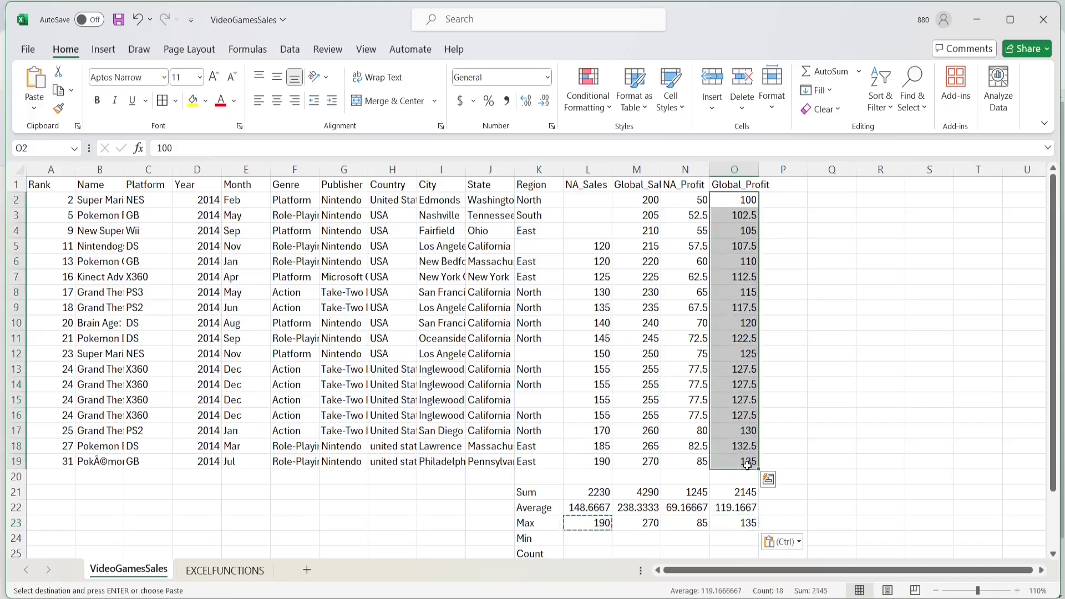
pyautogui.click(783, 462)
# - Enter =MIN(L2:L19) in cell L24 to find the lowest NA_Sales value
pyautogui.scroll(-1, 821, 449)
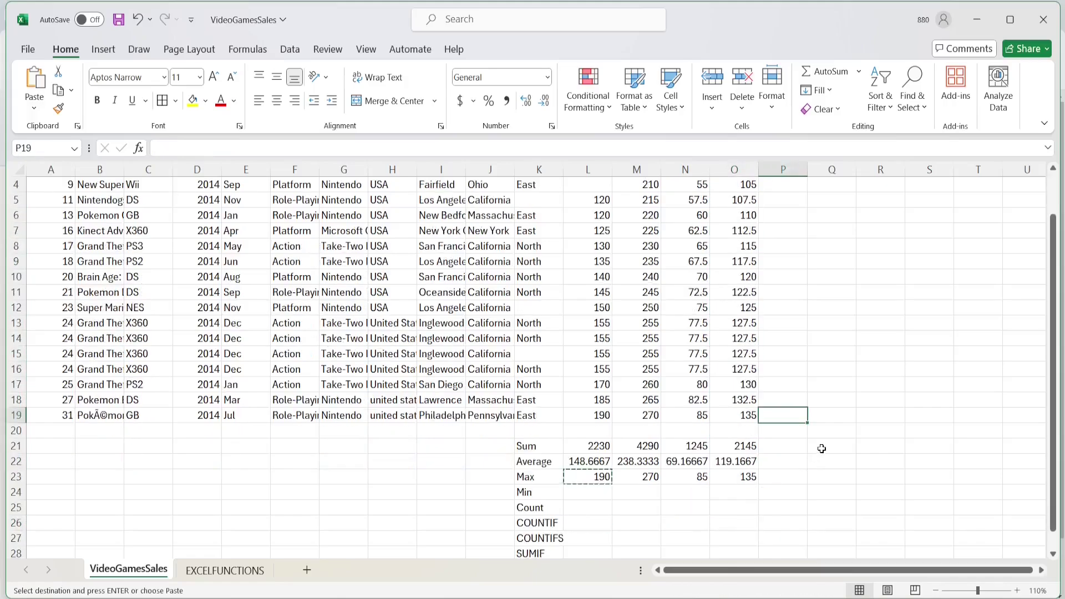
pyautogui.click(580, 494)
pyautogui.doubleClick(579, 494)
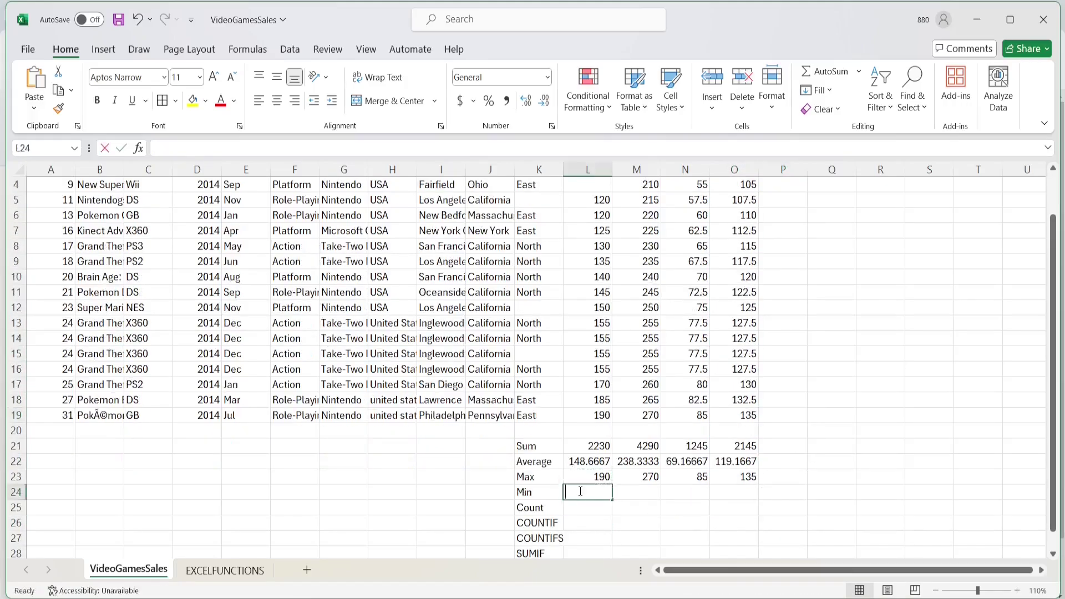
pyautogui.write('=min')
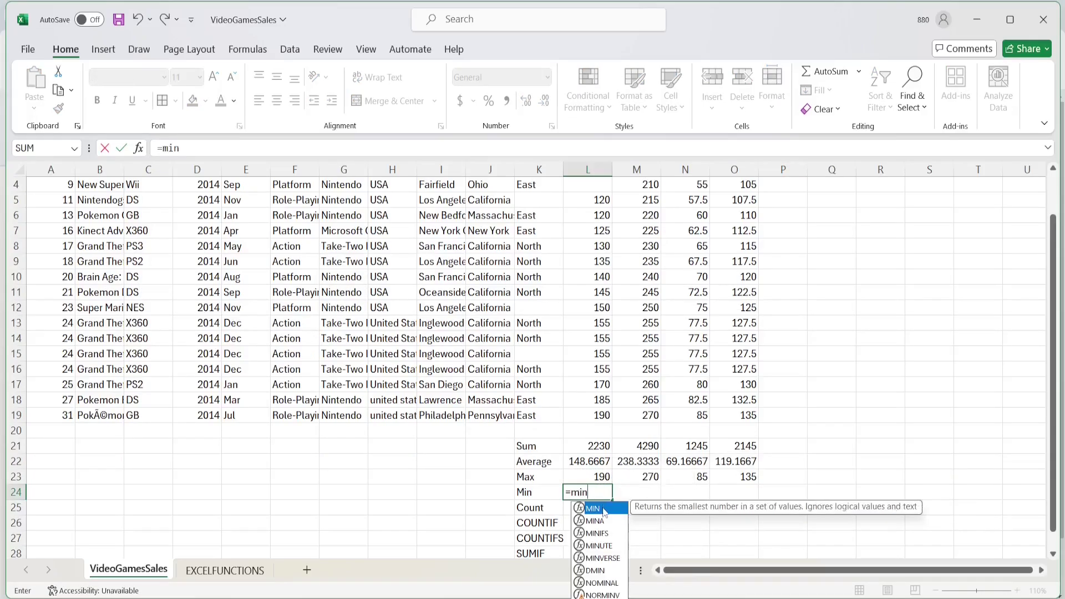
pyautogui.doubleClick(604, 509)
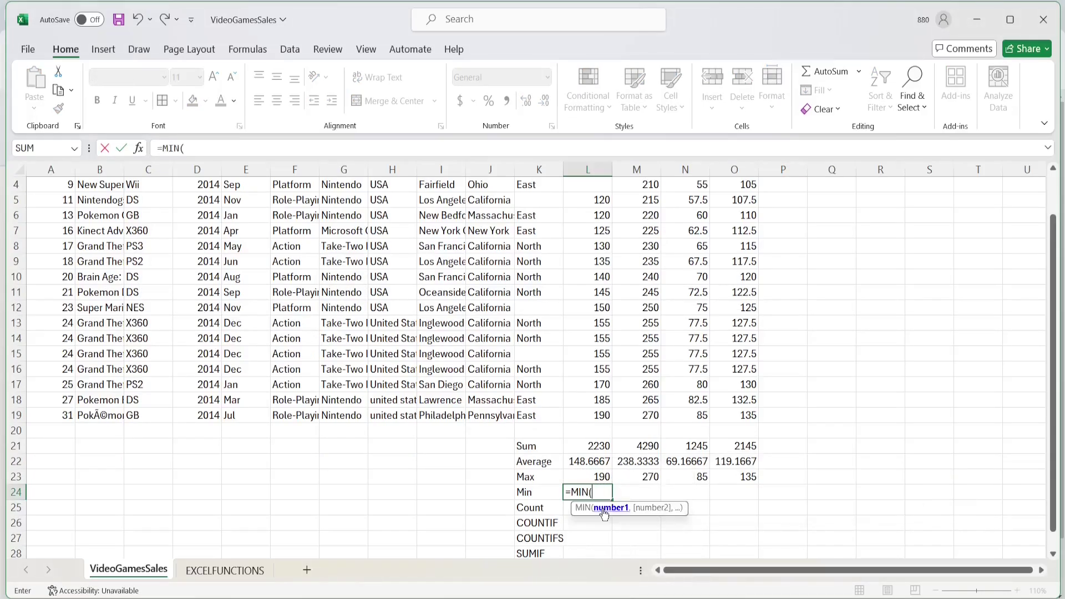
pyautogui.scroll(1, 594, 305)
pyautogui.moveTo(593, 201); pyautogui.dragTo(577, 462)
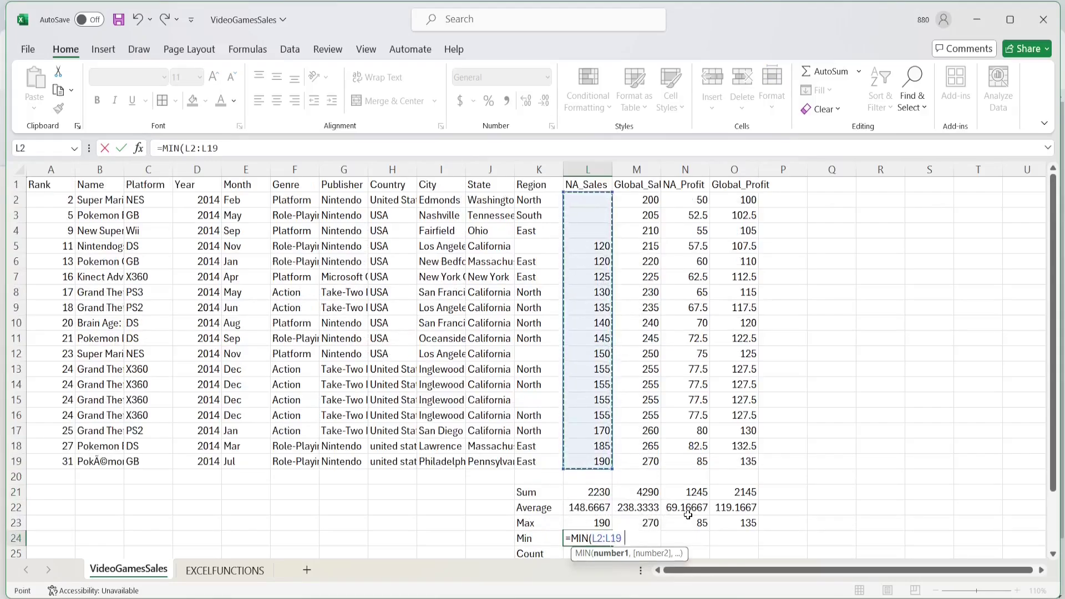
pyautogui.write(')')
pyautogui.press('Return')
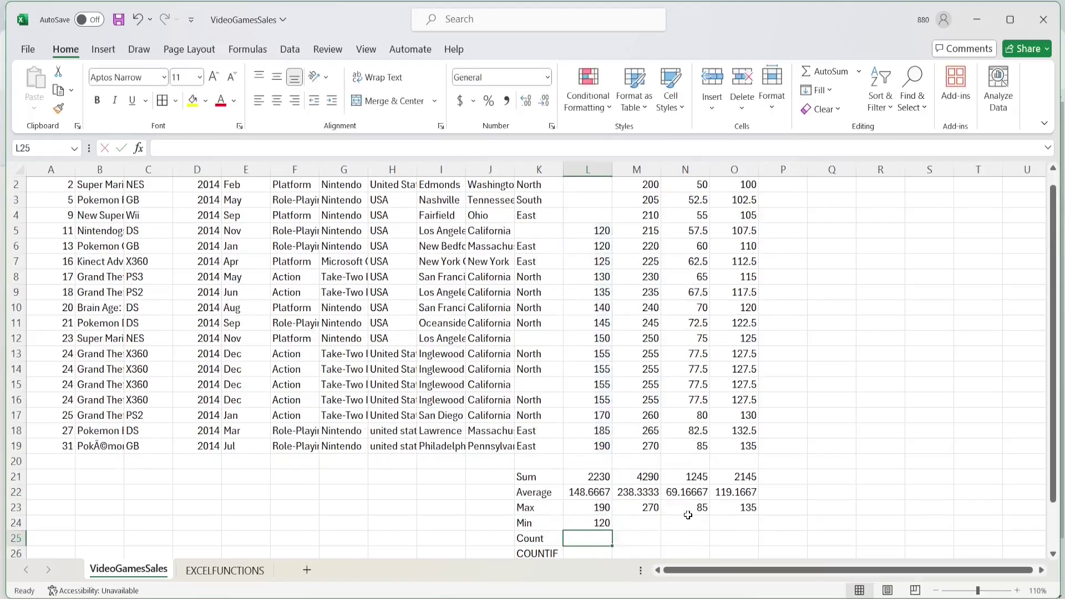
# - Copy the MIN formula from L24 into M24:O24 for the Global_Sales, NA_Profit and Global_Profit columns
pyautogui.click(592, 521)
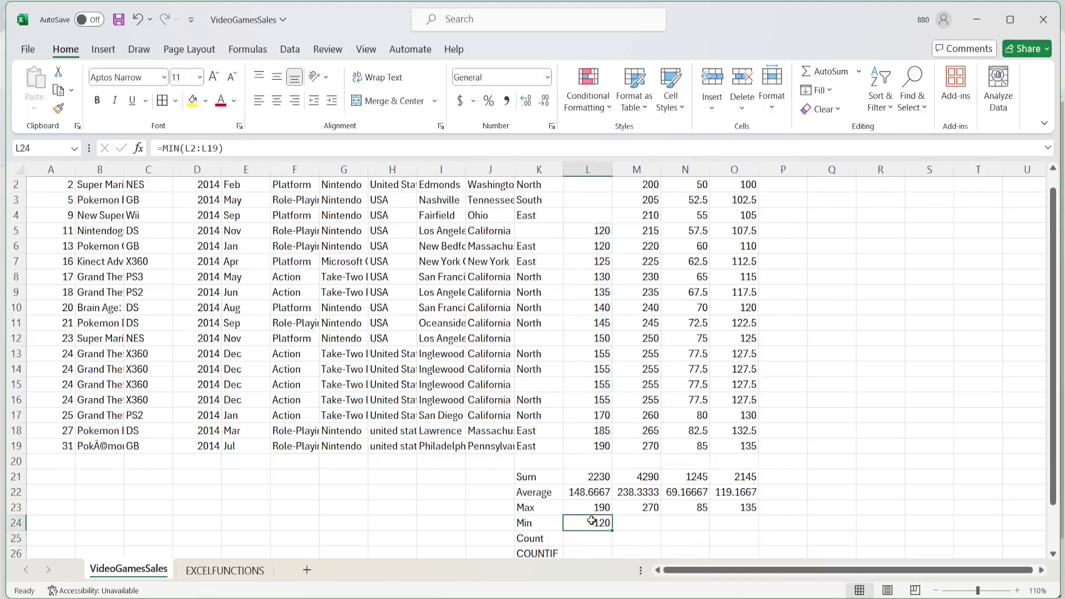
pyautogui.hotkey('ctrl', 'c')
pyautogui.moveTo(635, 524); pyautogui.dragTo(728, 521)
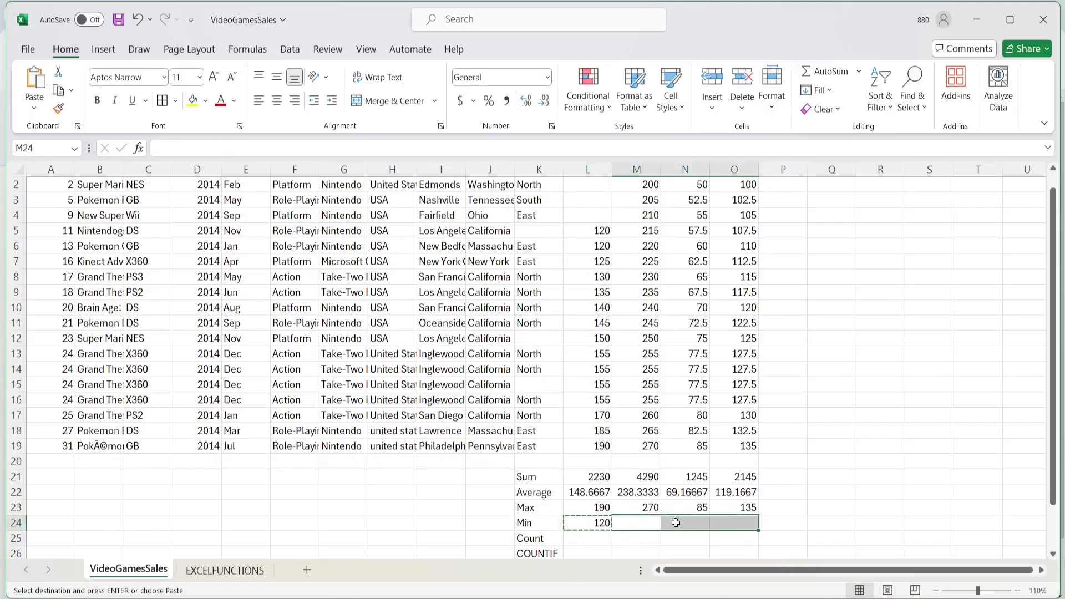
pyautogui.hotkey('ctrl', 'v')
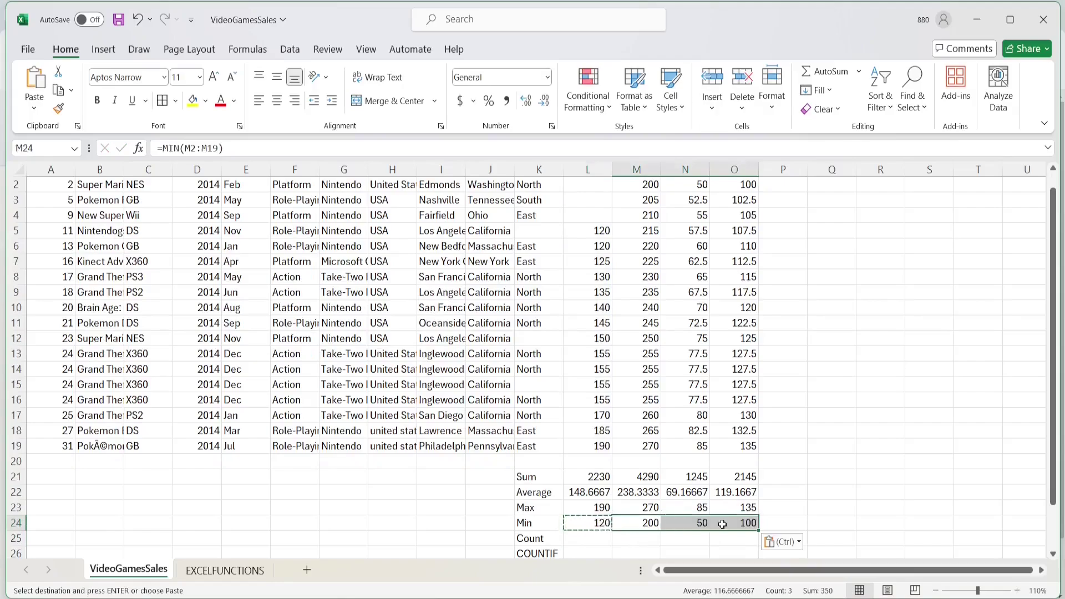
# - AutoFit column M to its contents so the Global_Sales header fits, and check the headers in N1 and O1
pyautogui.click(646, 525)
pyautogui.scroll(1, 638, 388)
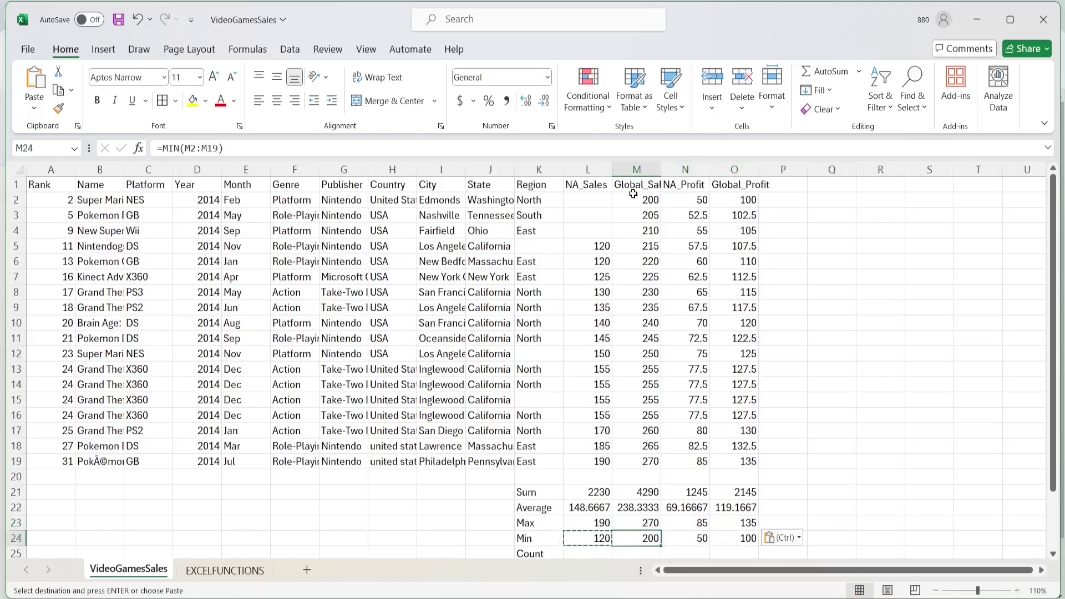
pyautogui.doubleClick(662, 173)
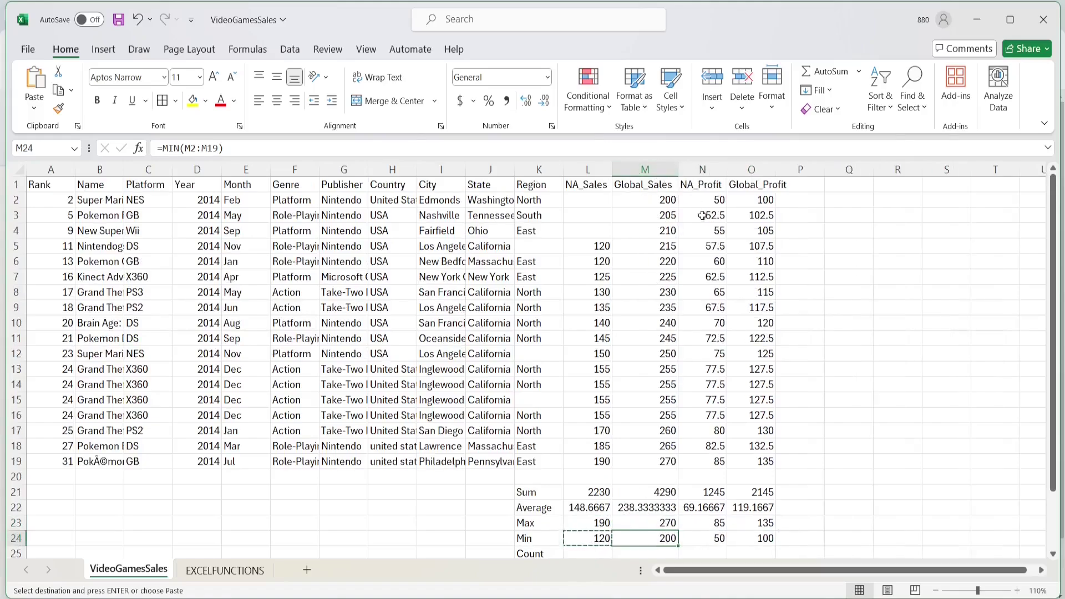
pyautogui.click(704, 186)
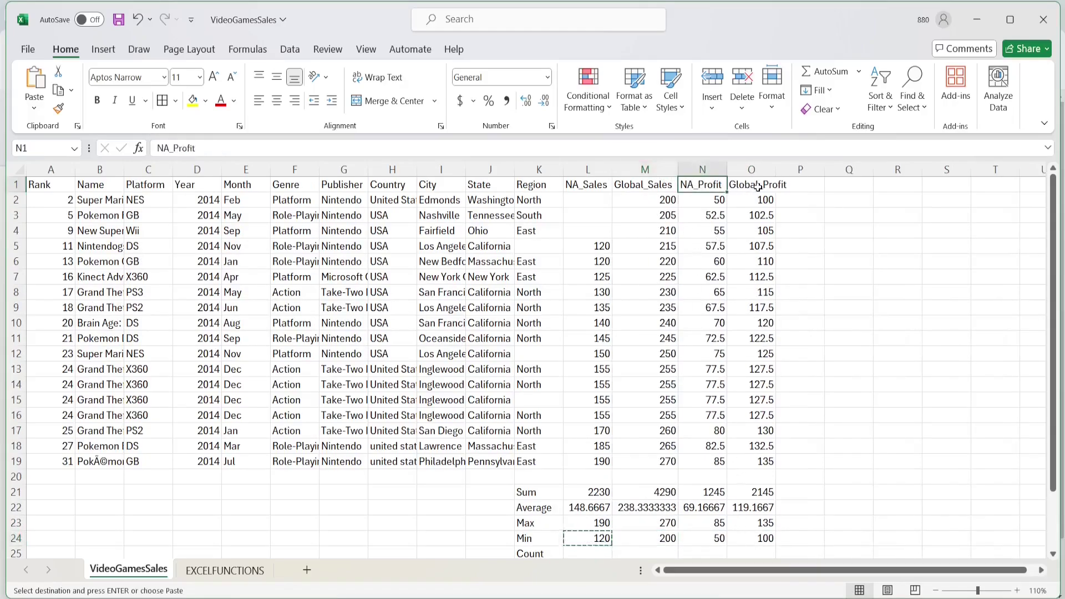
pyautogui.click(752, 189)
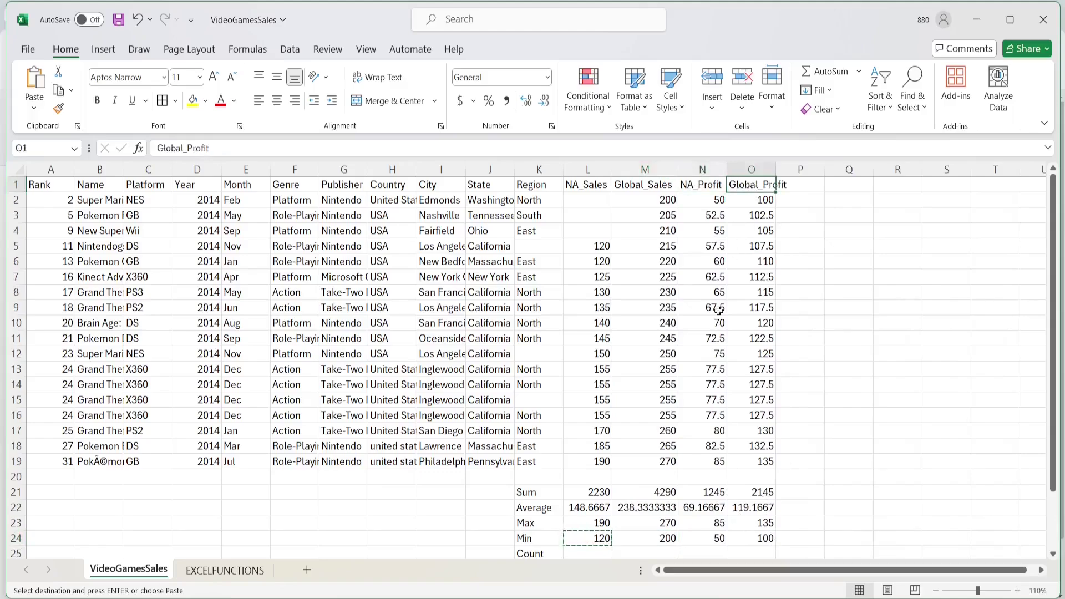
pyautogui.scroll(-1, 602, 440)
pyautogui.click(592, 513)
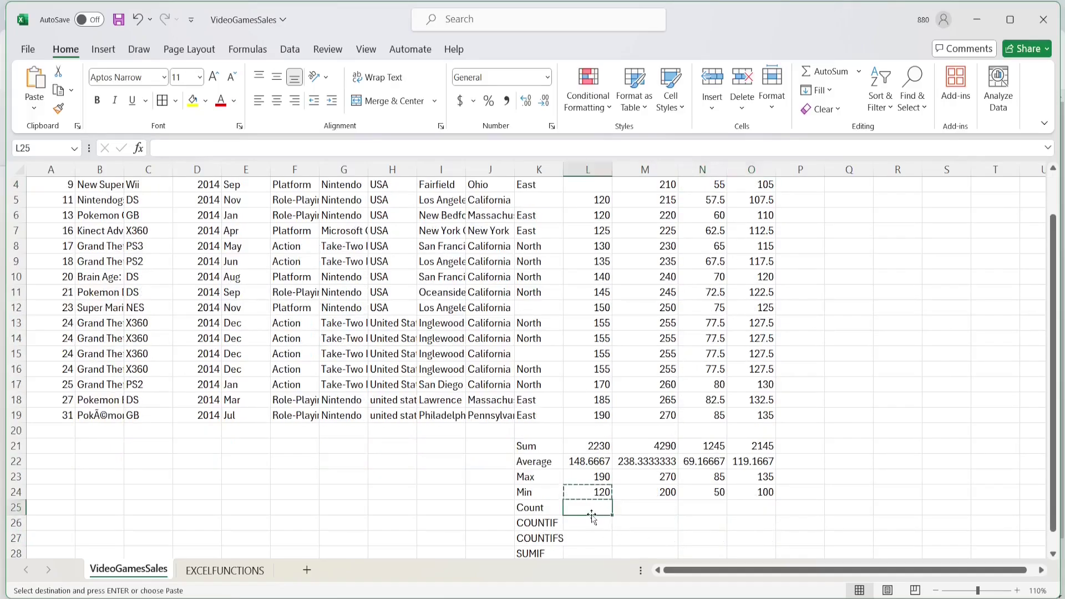
pyautogui.click(831, 493)
pyautogui.click(606, 508)
pyautogui.click(697, 522)
pyautogui.doubleClick(697, 521)
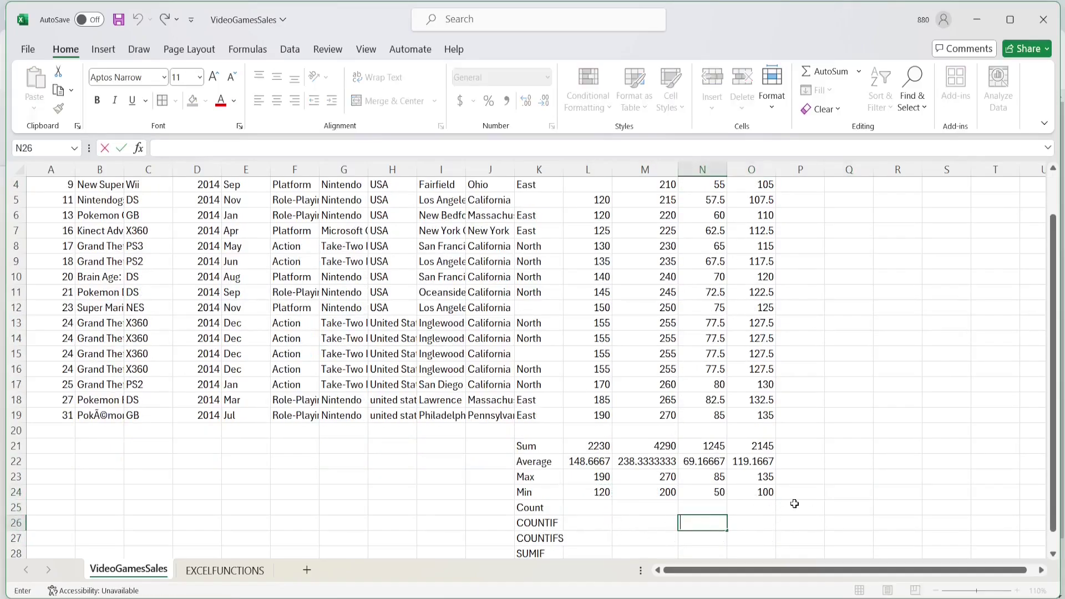
pyautogui.click(579, 512)
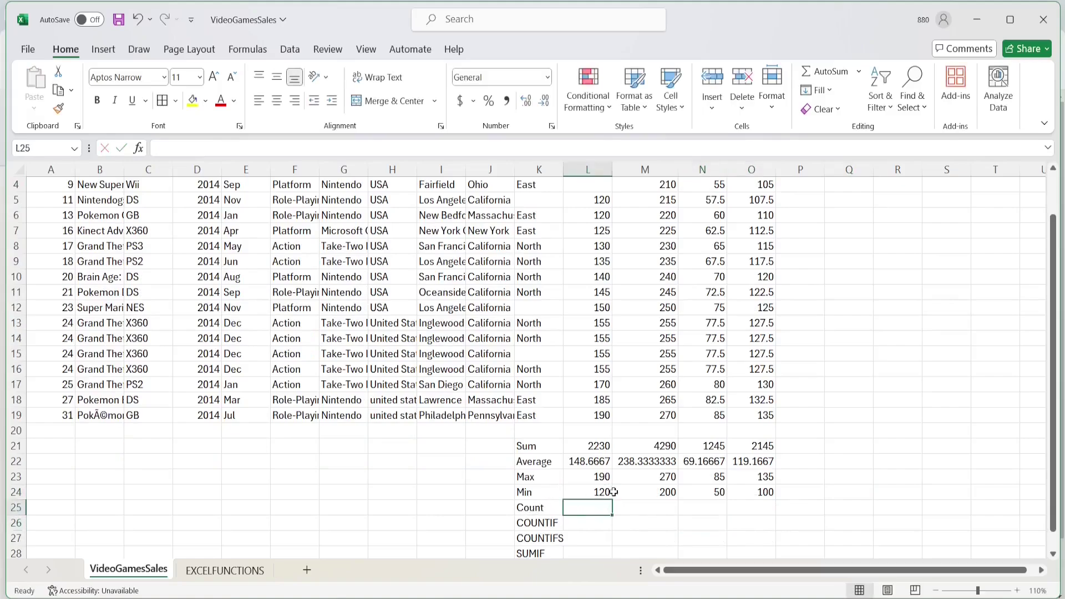
# - Review the numeric NA_Sales values in L5:L19 and enter the text N/A in the blank cell L4
pyautogui.scroll(1, 631, 477)
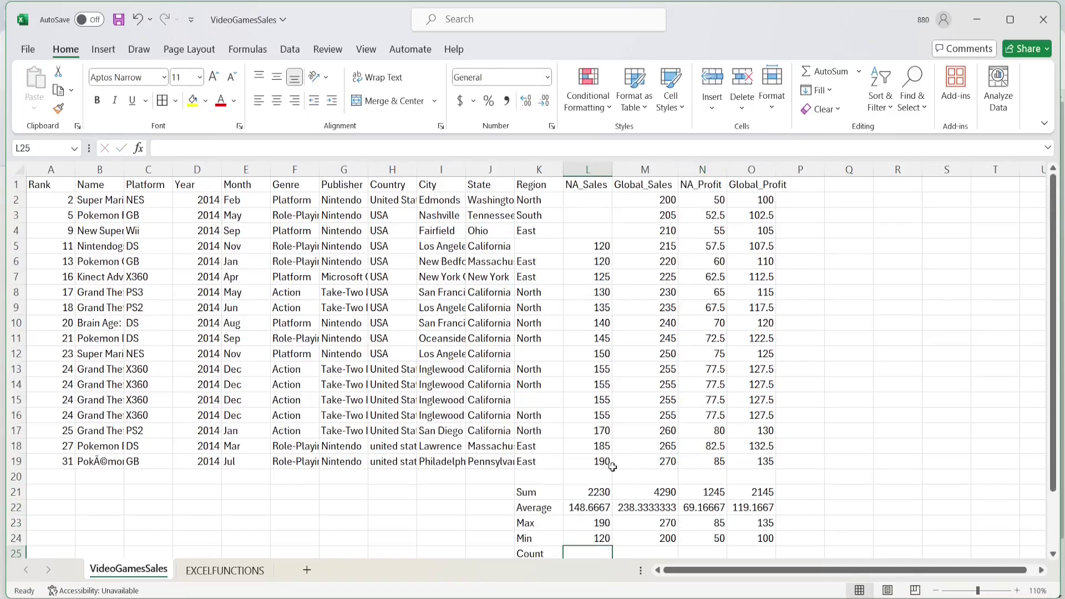
pyautogui.moveTo(587, 250); pyautogui.dragTo(599, 461)
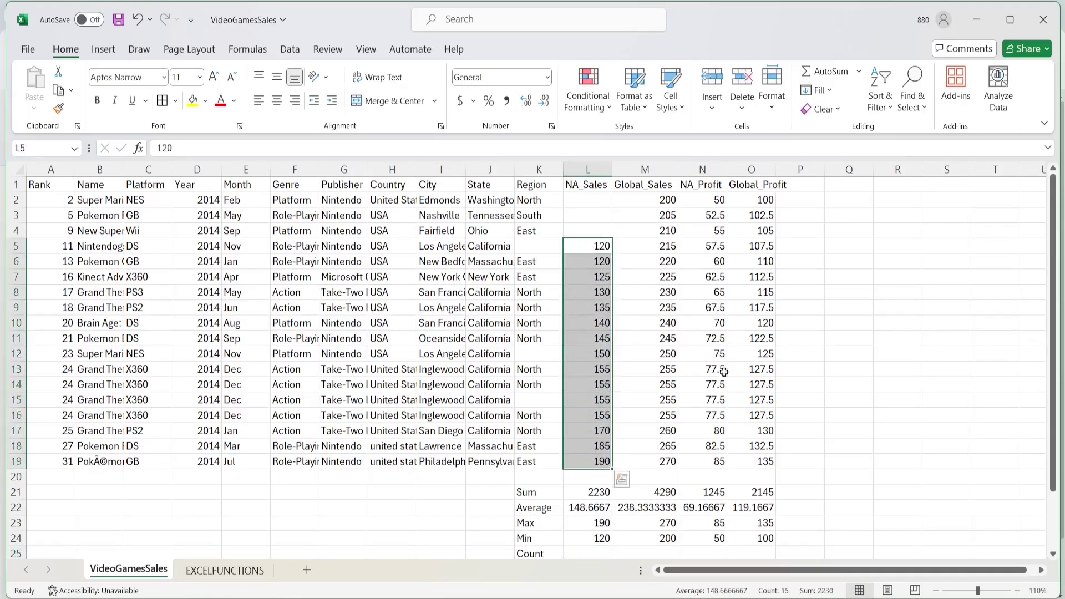
pyautogui.scroll(-1, 721, 371)
pyautogui.scroll(1, 703, 384)
pyautogui.click(582, 232)
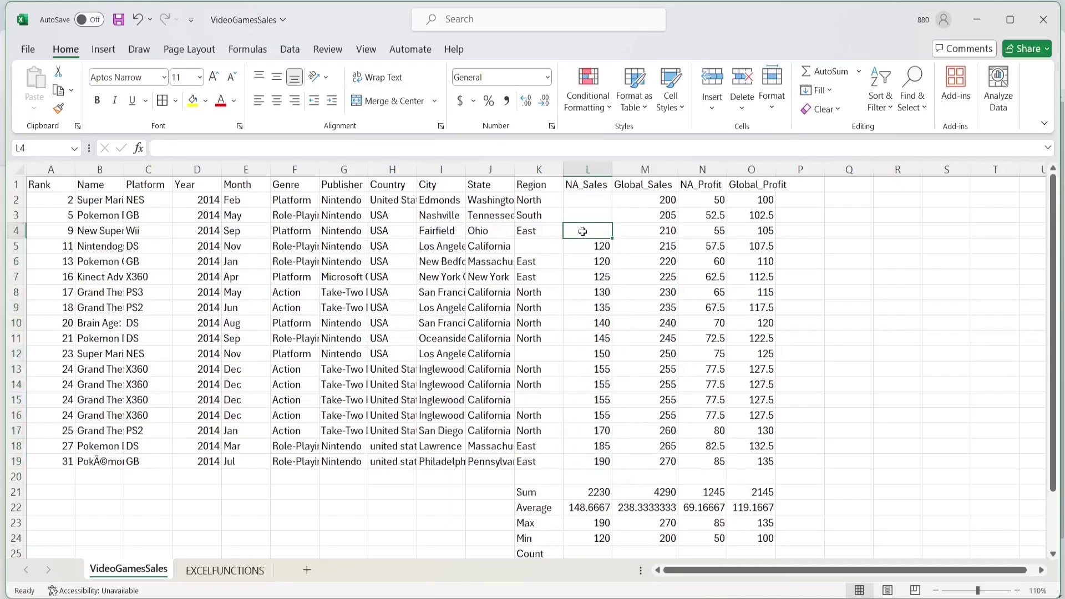
pyautogui.write('N/A')
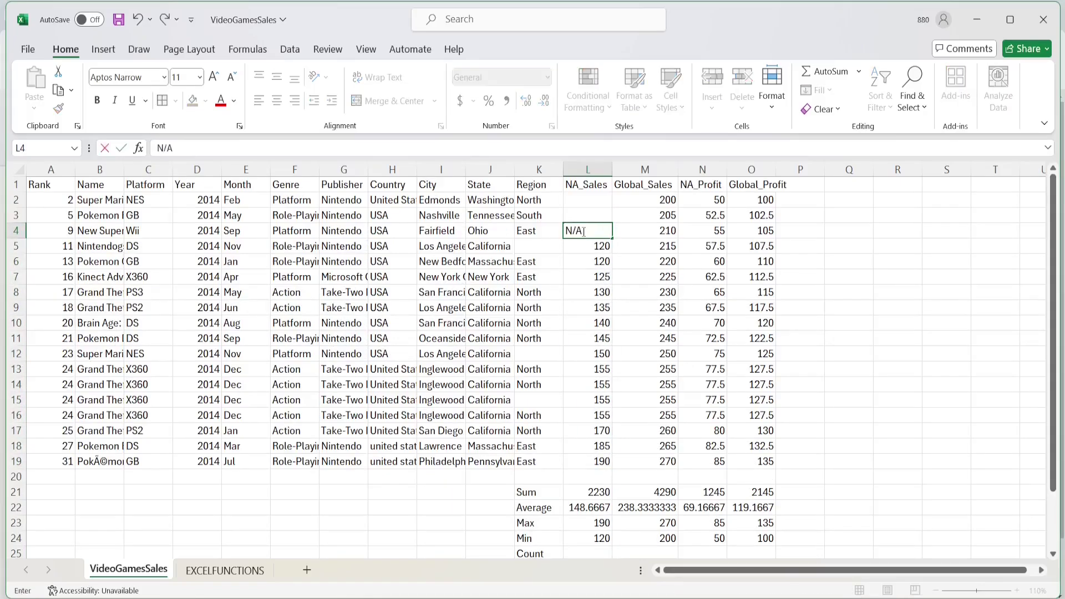
pyautogui.click(586, 211)
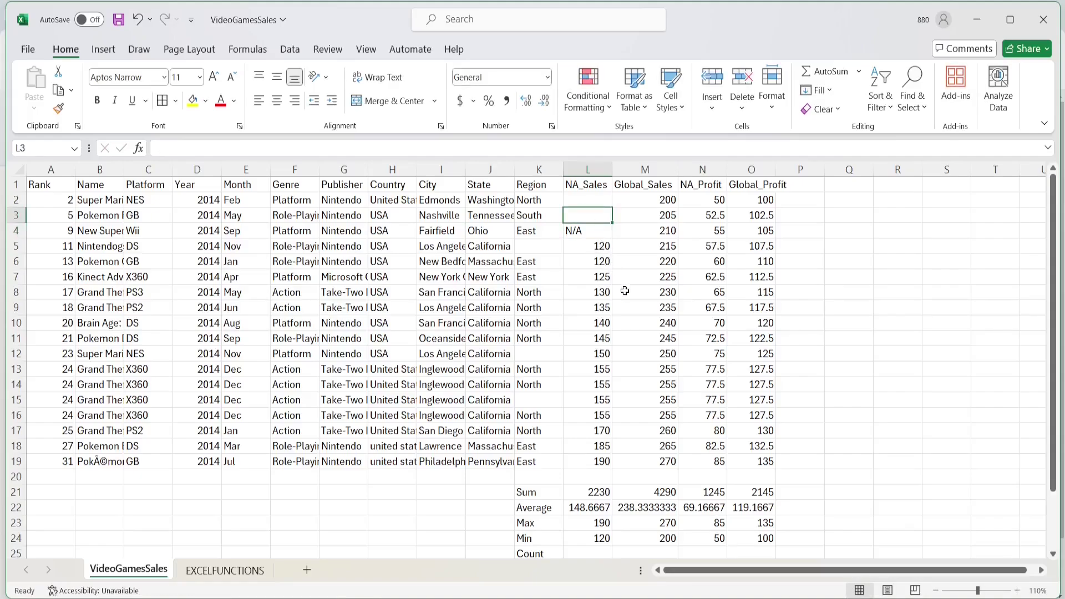
# - Enter =COUNT(L2:L19) in cell L25 to count the numeric NA_Sales entries
pyautogui.scroll(-1, 625, 389)
pyautogui.click(593, 507)
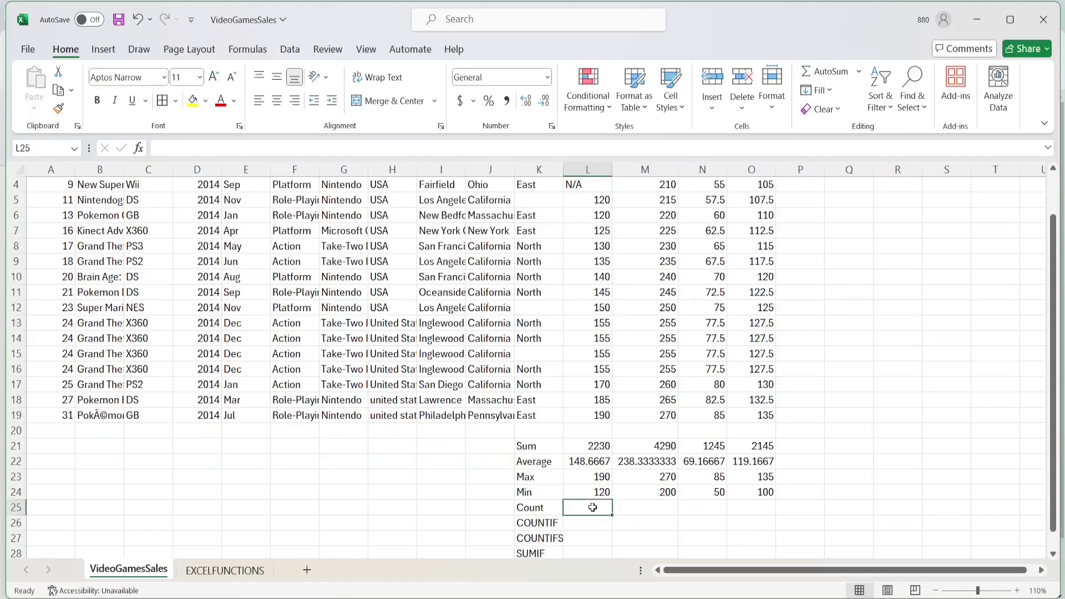
pyautogui.write('=coun')
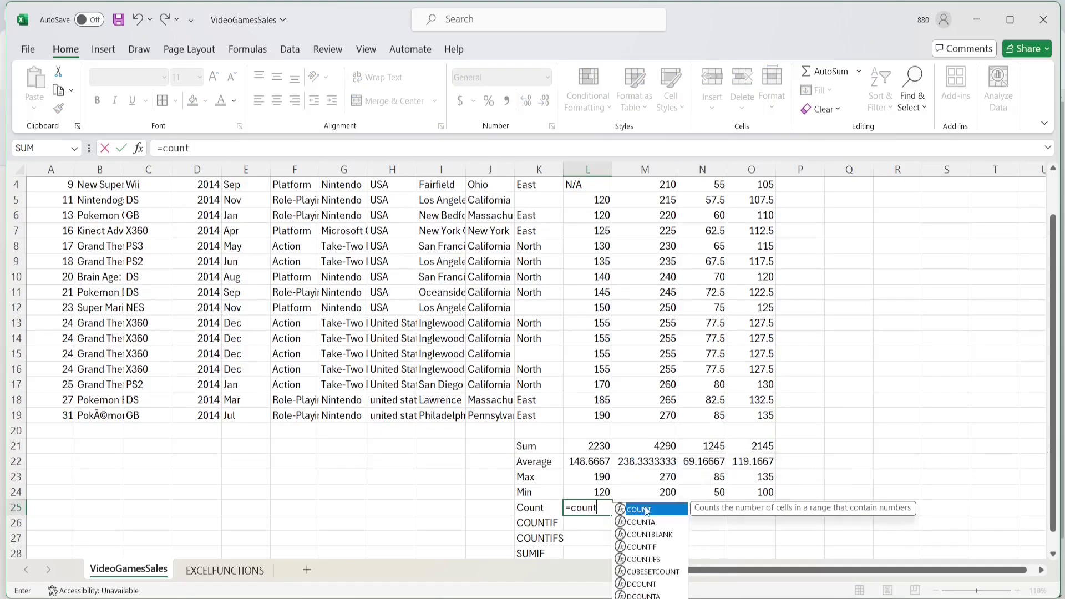
pyautogui.write('t')
pyautogui.doubleClick(646, 509)
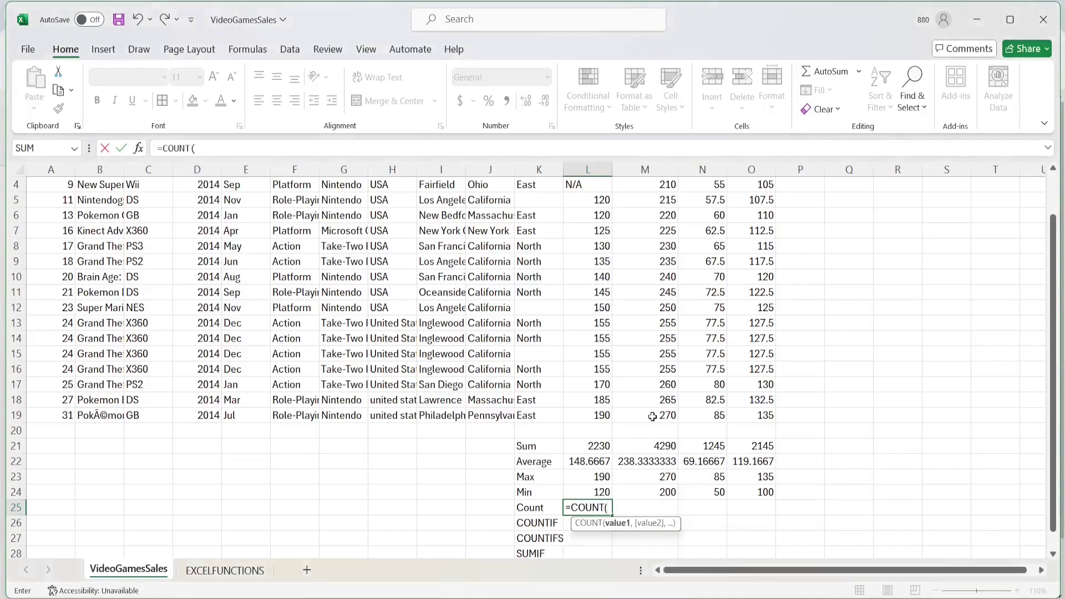
pyautogui.scroll(1, 611, 333)
pyautogui.moveTo(585, 198); pyautogui.dragTo(588, 463)
pyautogui.write(')')
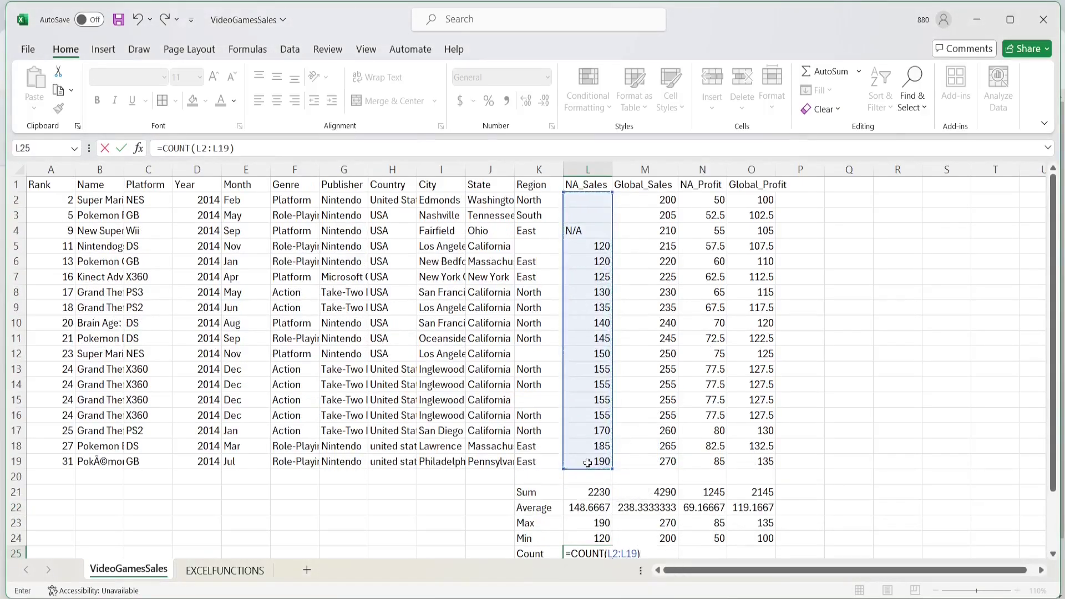
pyautogui.press('Return')
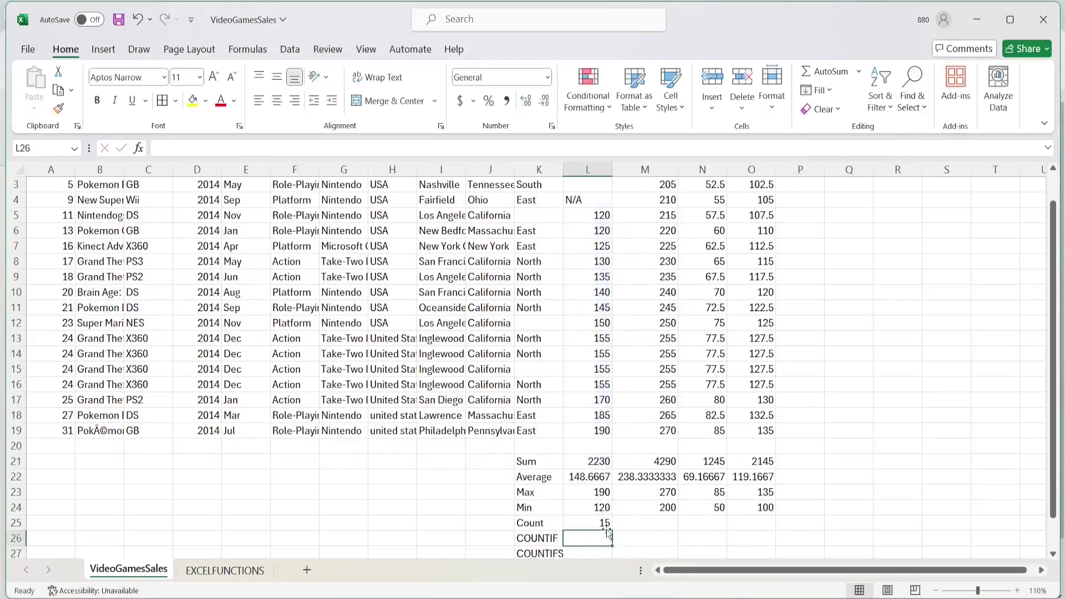
# - Check the COUNT formula in L25 against the numeric cells L5:L19, the text in L4 and the blanks L2:L3
pyautogui.press('Up')
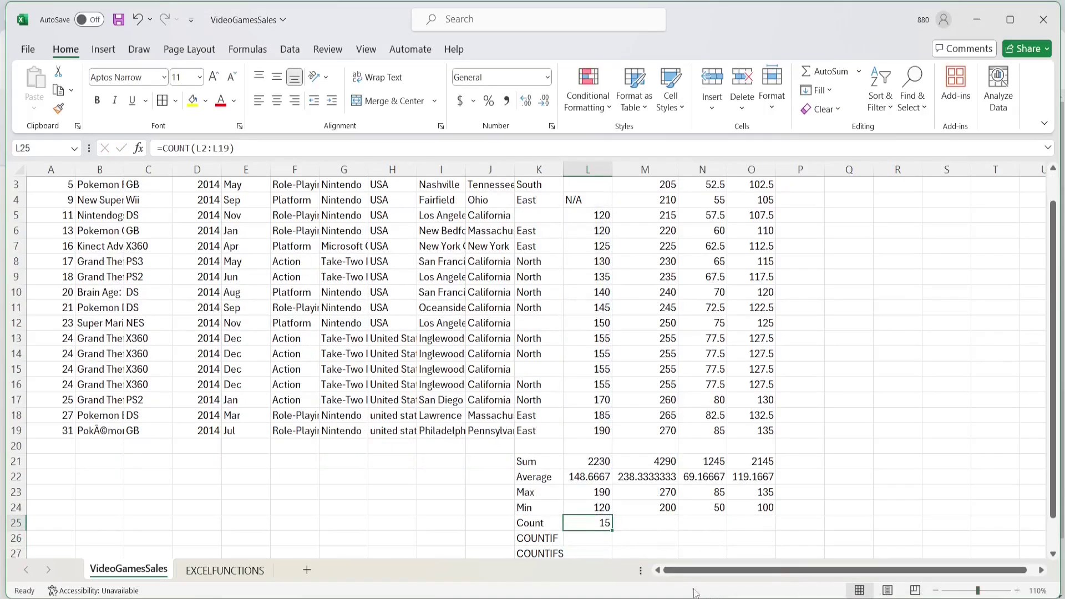
pyautogui.scroll(1, 591, 277)
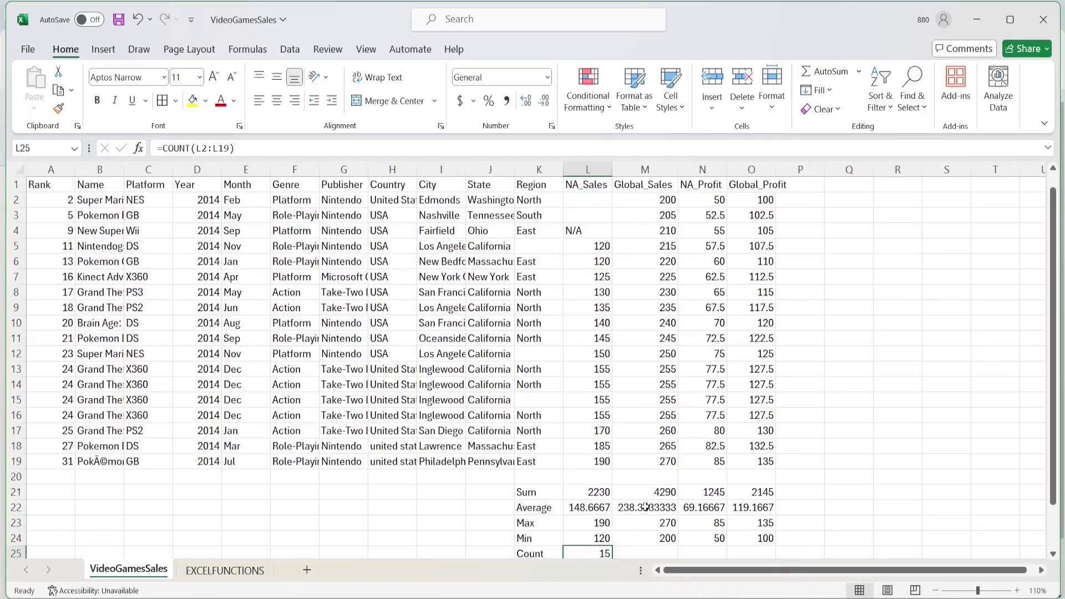
pyautogui.click(574, 230)
pyautogui.moveTo(582, 250); pyautogui.dragTo(583, 456)
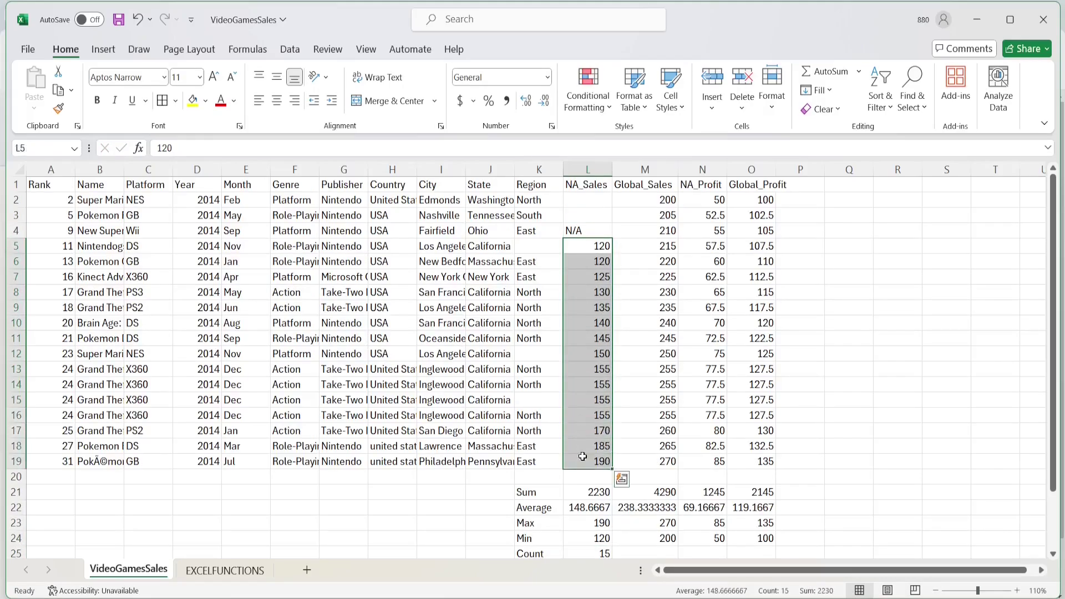
pyautogui.click(581, 231)
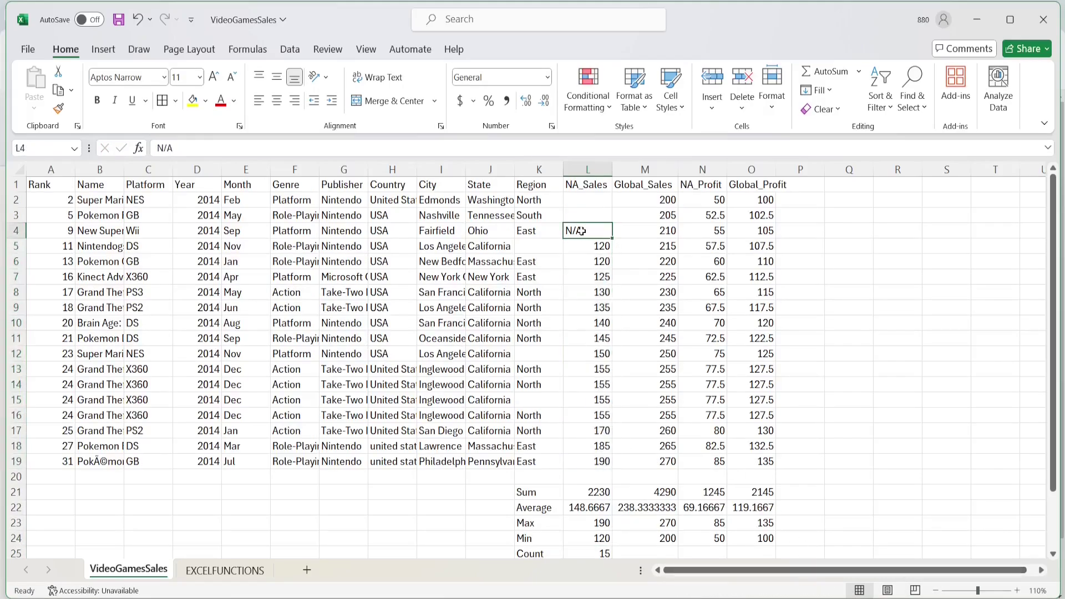
pyautogui.moveTo(584, 201); pyautogui.dragTo(583, 212)
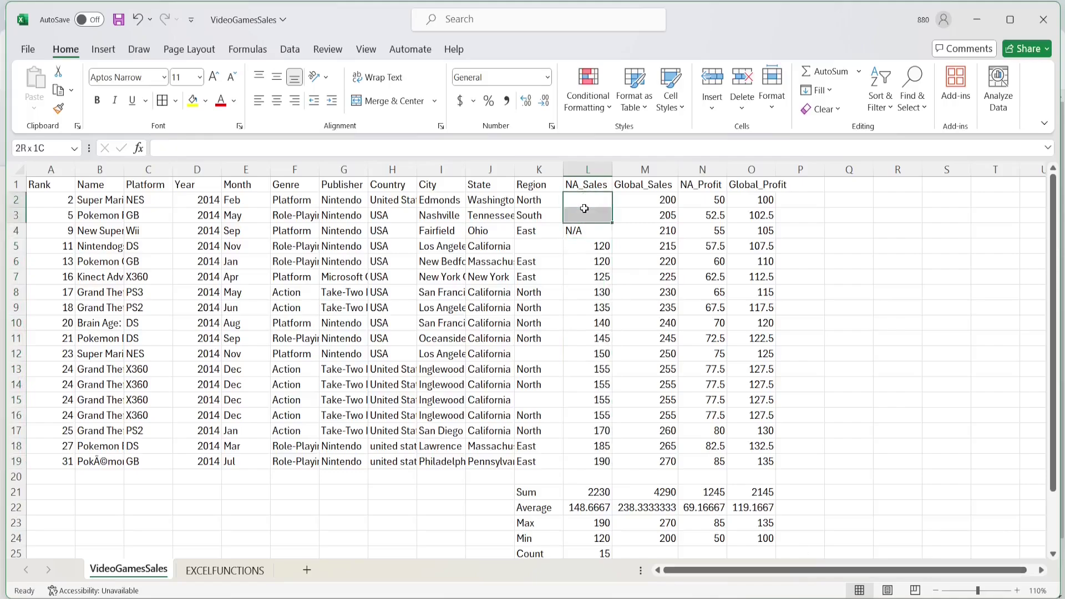
pyautogui.scroll(-1, 602, 233)
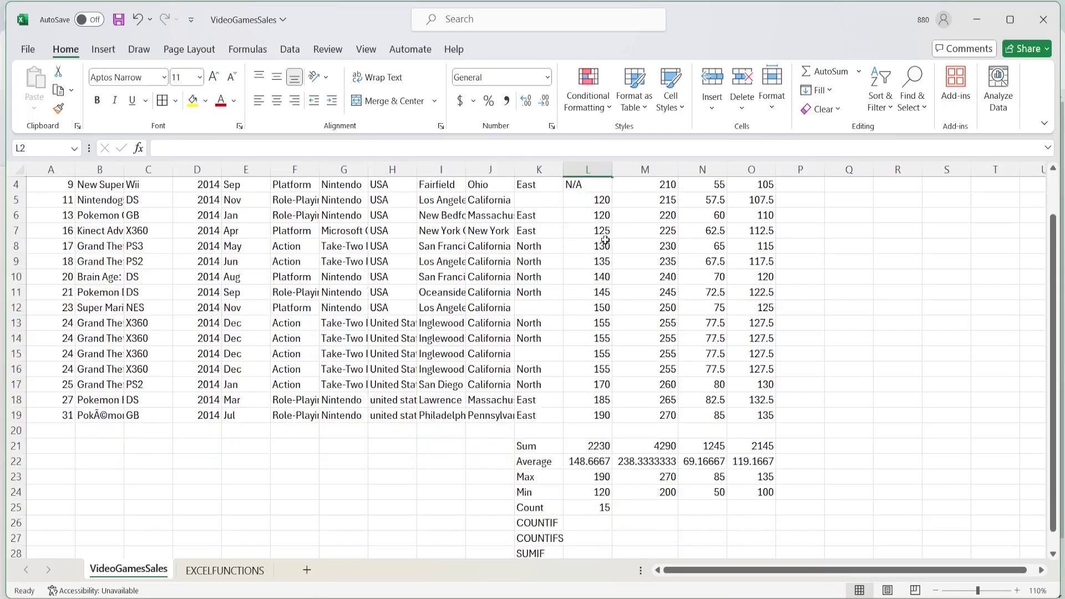
pyautogui.scroll(1, 600, 360)
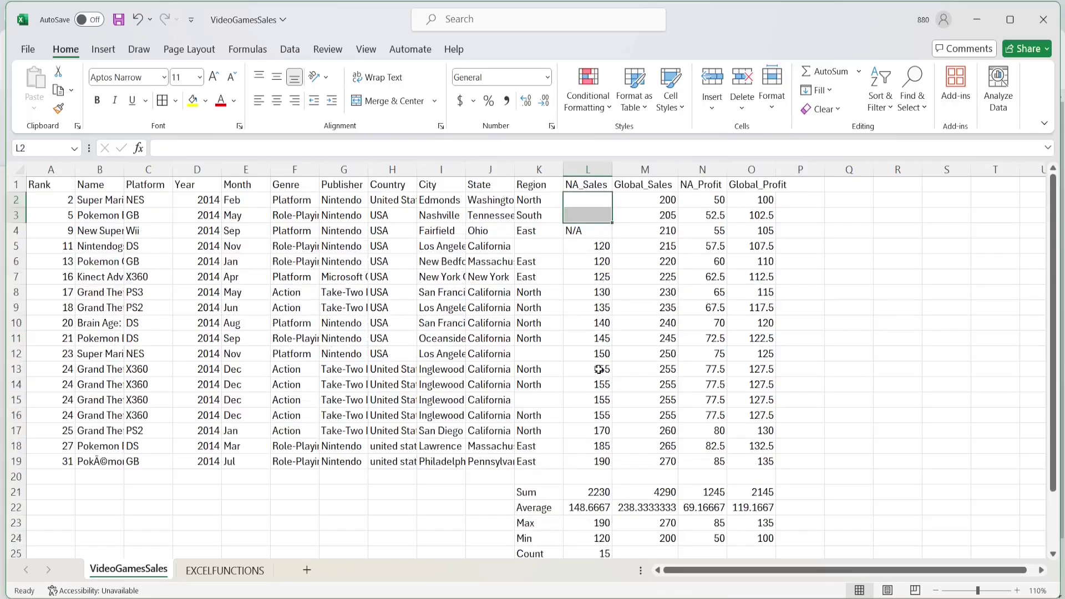
# - Set the NA_Sales value in L8 to 135 and check the summary formulas below the data
pyautogui.click(601, 291)
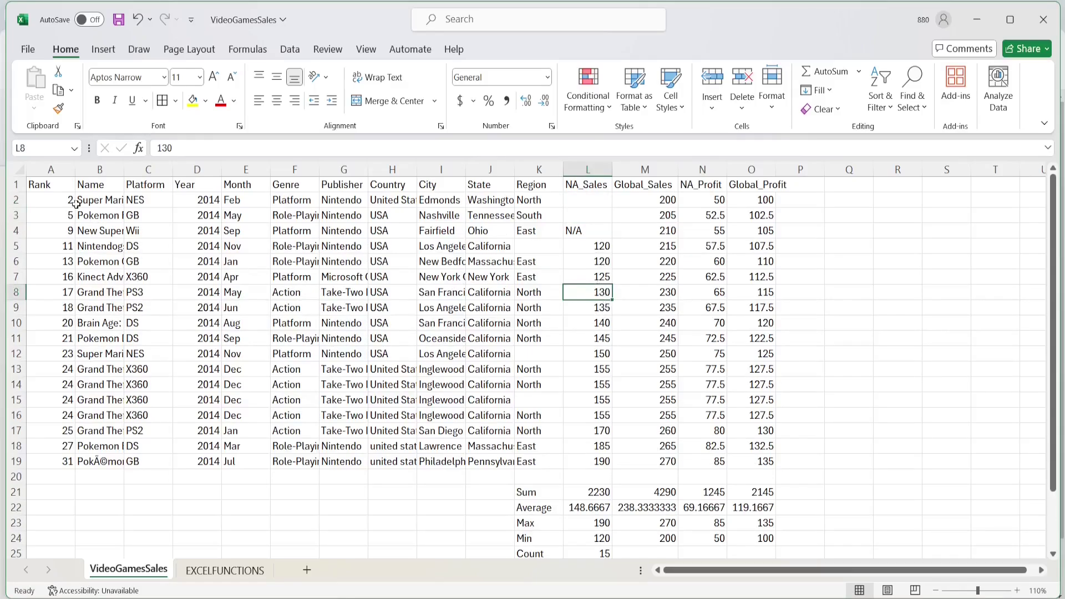
pyautogui.click(180, 152)
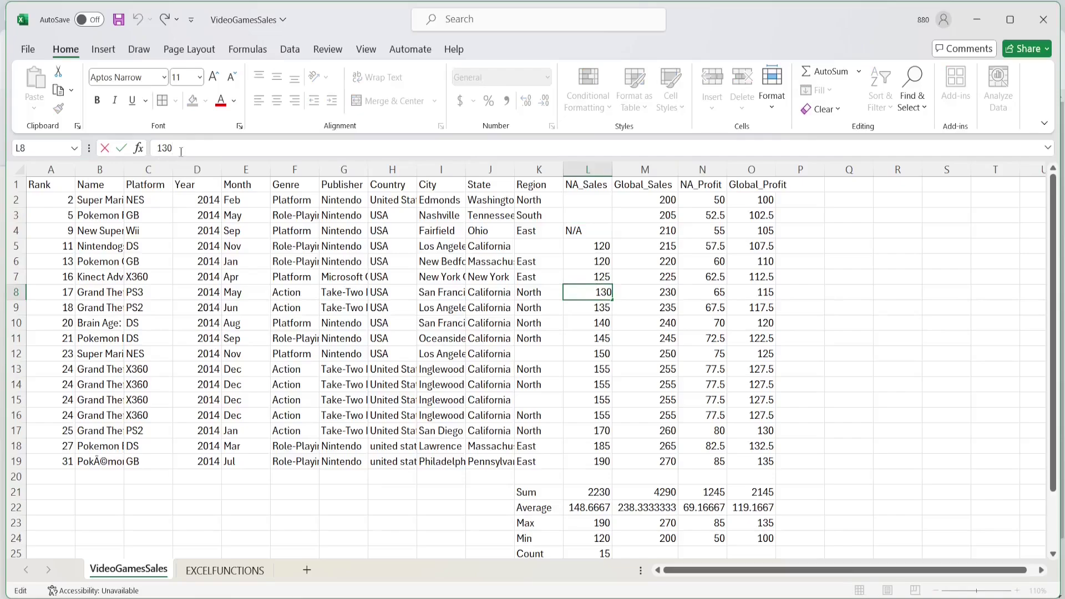
pyautogui.press('BackSpace')
pyautogui.write('5')
pyautogui.press('Return')
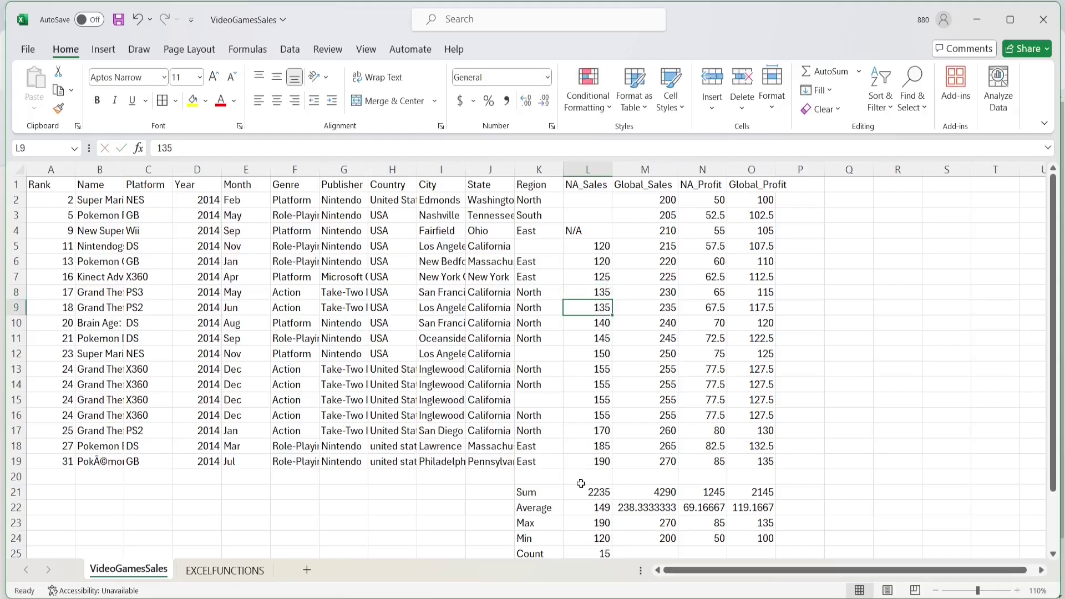
pyautogui.scroll(-1, 605, 507)
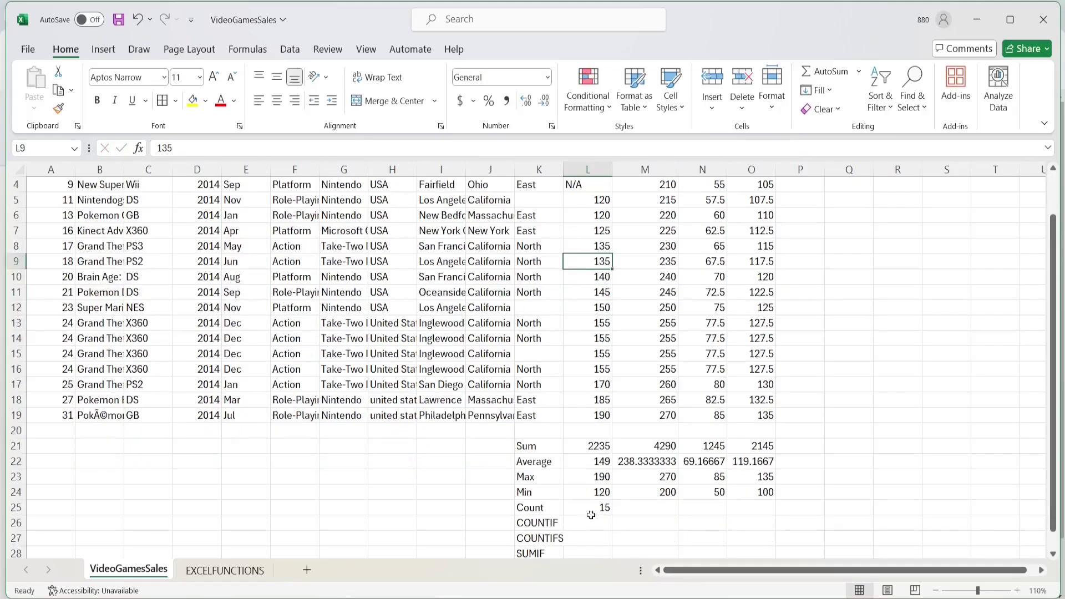
pyautogui.scroll(1, 605, 499)
pyautogui.scroll(-1, 594, 472)
# - Set the NA_Sales value in L19 to 290 and check the AVERAGE and MAX cells L22 and L23
pyautogui.doubleClick(603, 416)
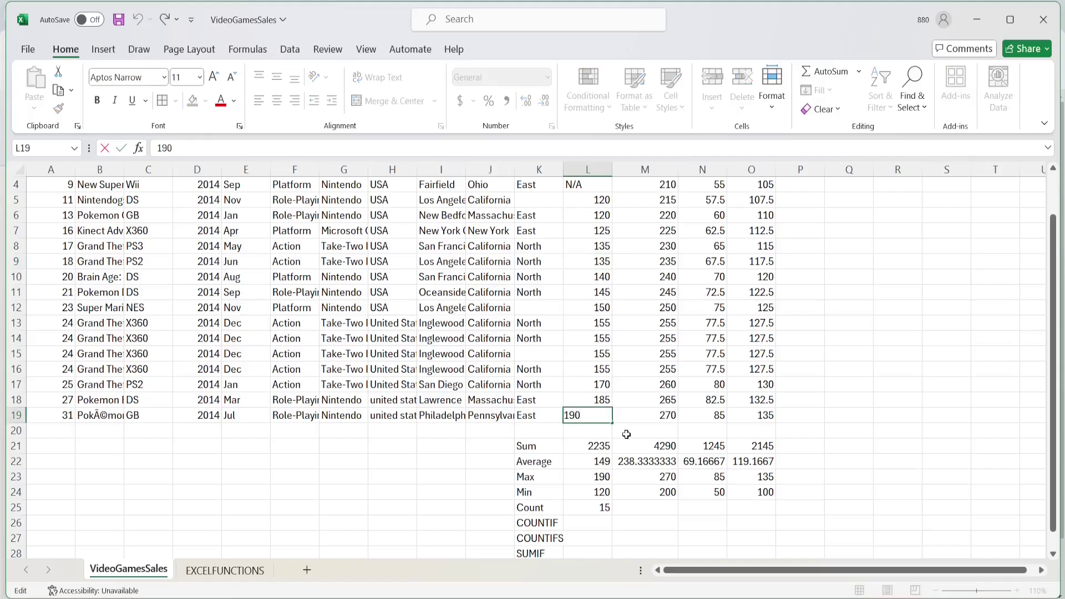
pyautogui.press('BackSpace')
pyautogui.write('2')
pyautogui.press('Return')
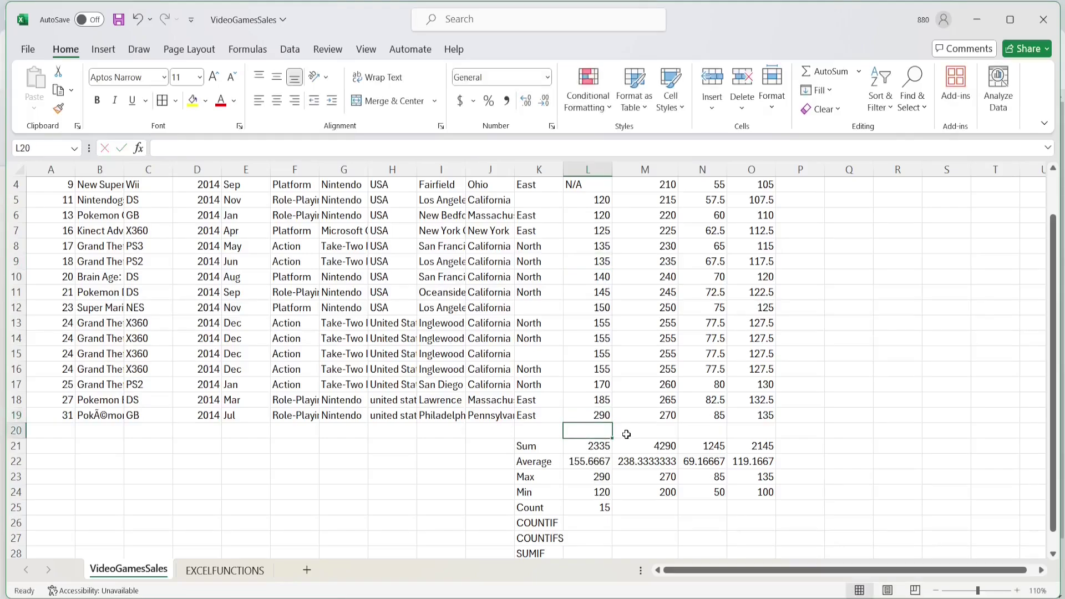
pyautogui.click(591, 464)
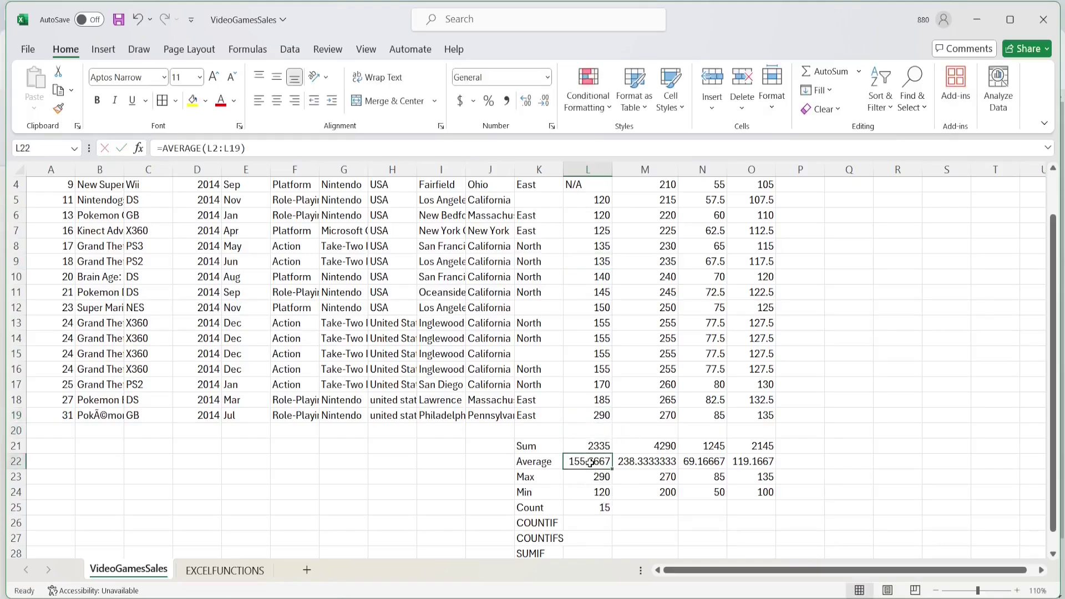
pyautogui.click(595, 478)
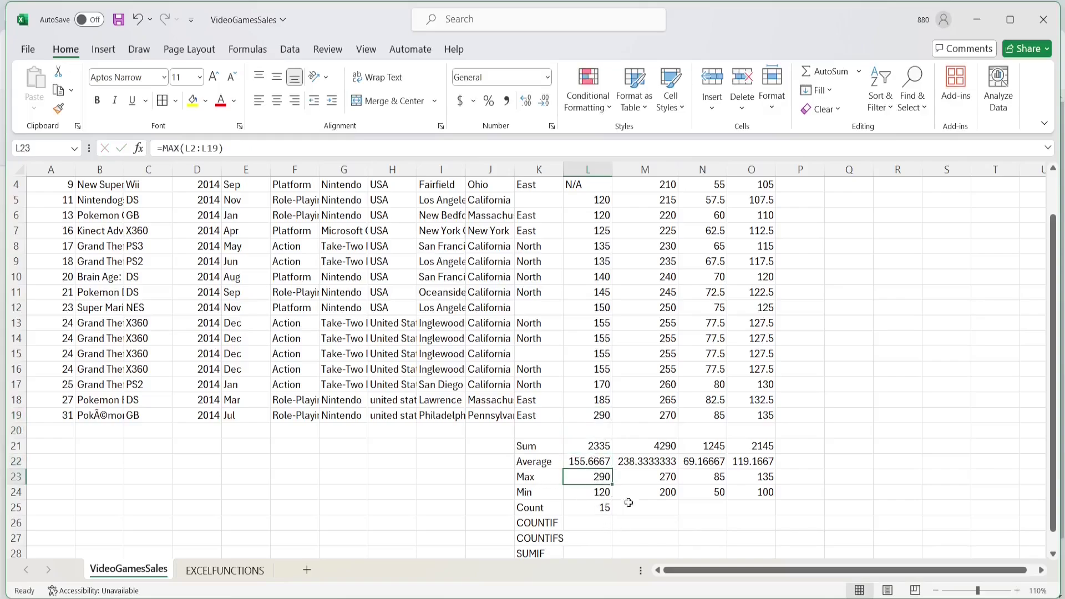
# - Enter =COUNTIF(L2:L19,">155") in cell L26 to count the NA_Sales values above 155
pyautogui.scroll(-1, 714, 511)
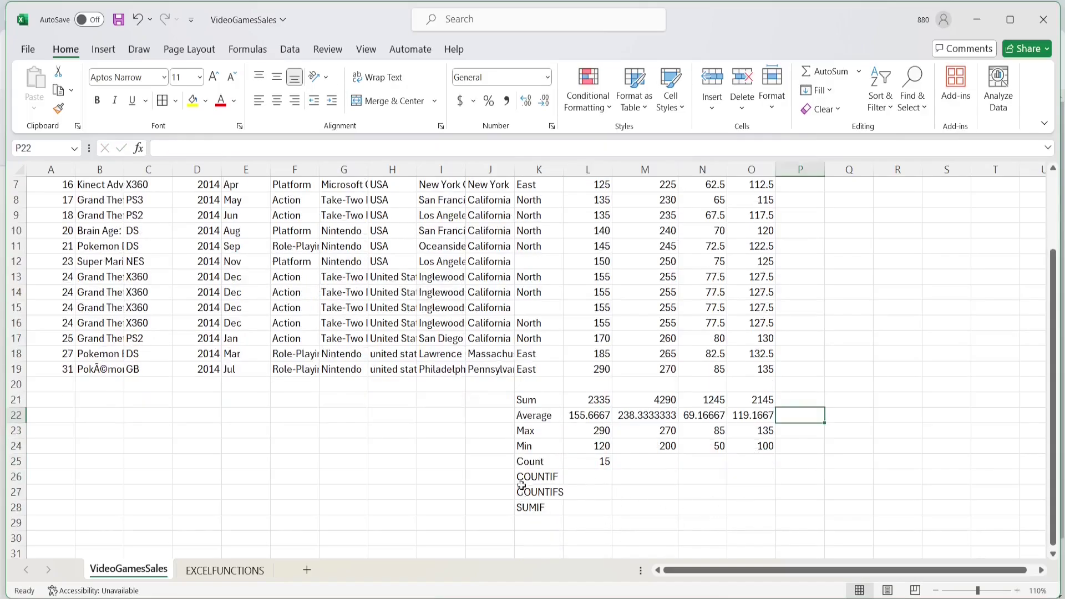
pyautogui.click(543, 475)
pyautogui.click(587, 475)
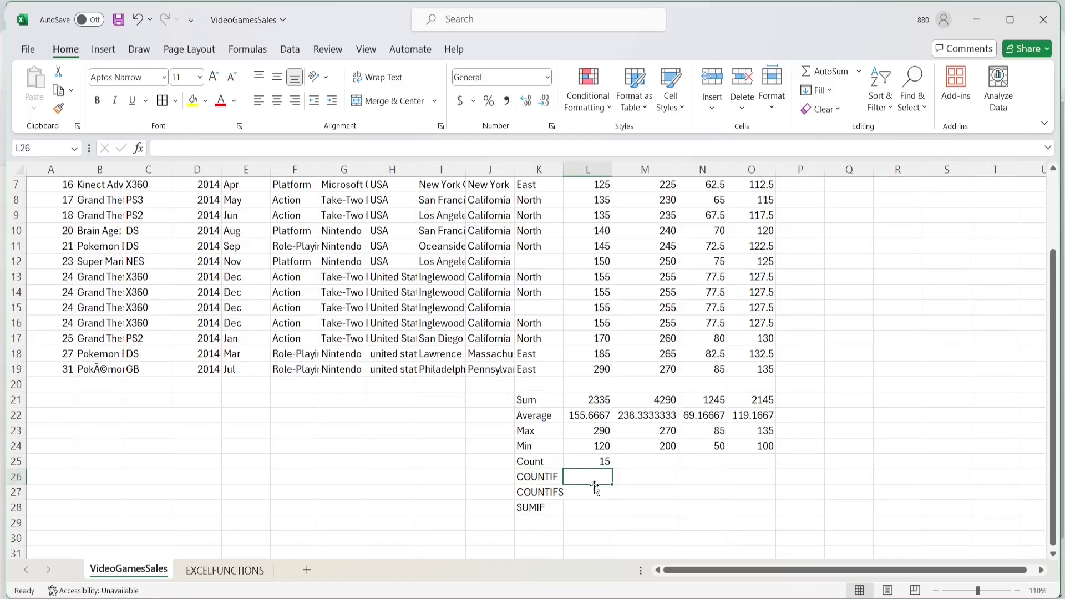
pyautogui.write('=')
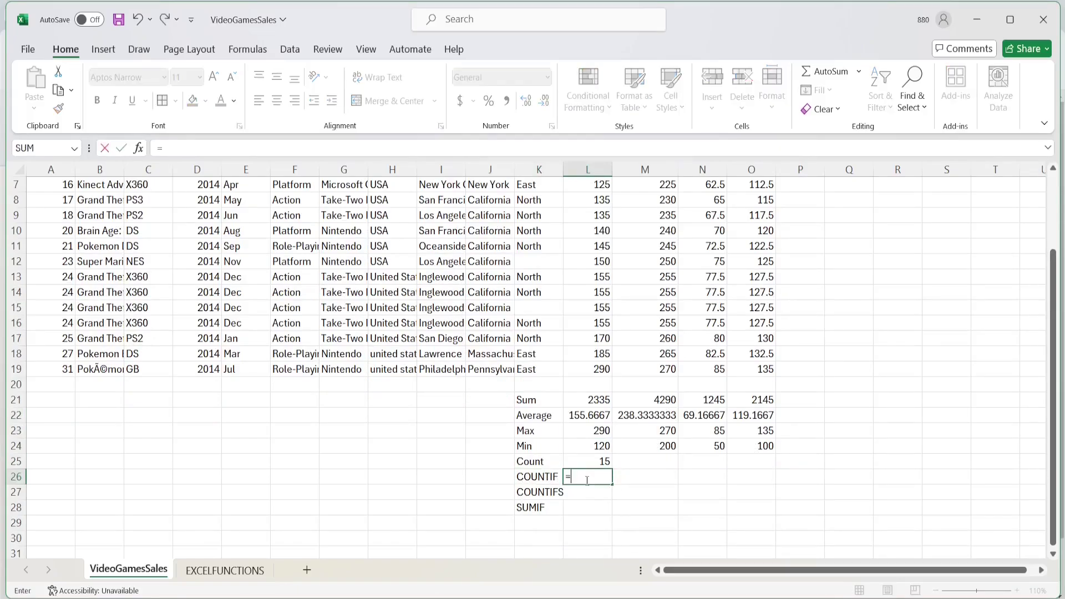
pyautogui.write('coun')
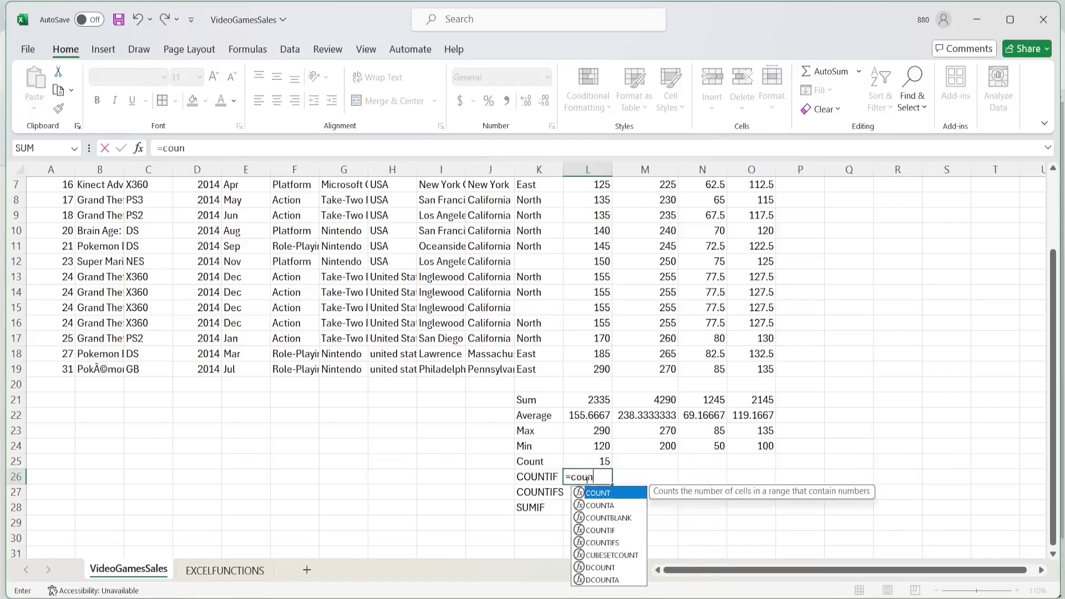
pyautogui.doubleClick(611, 531)
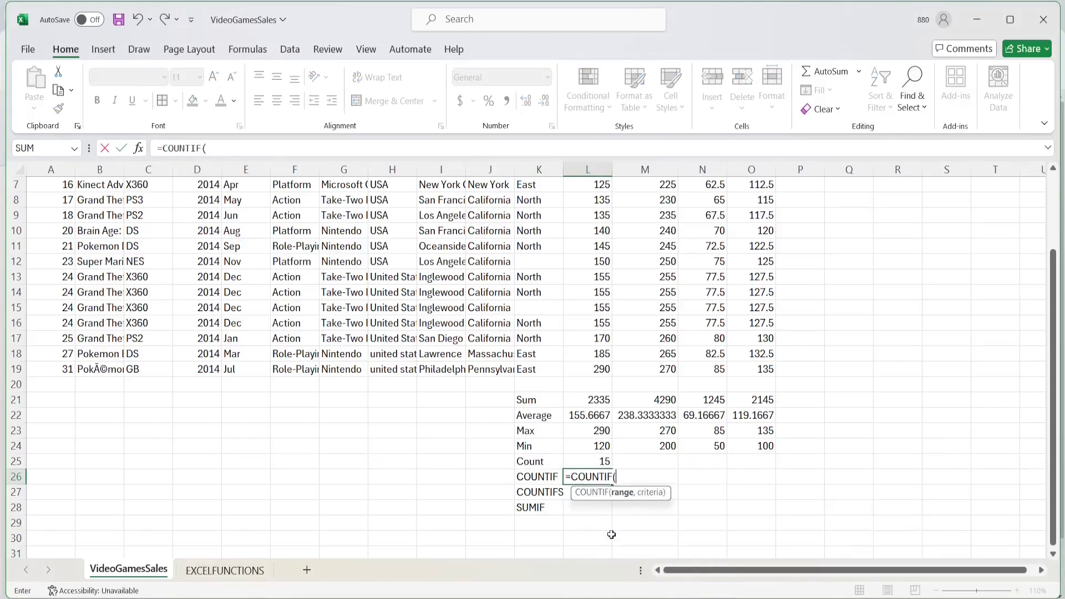
pyautogui.scroll(2, 628, 380)
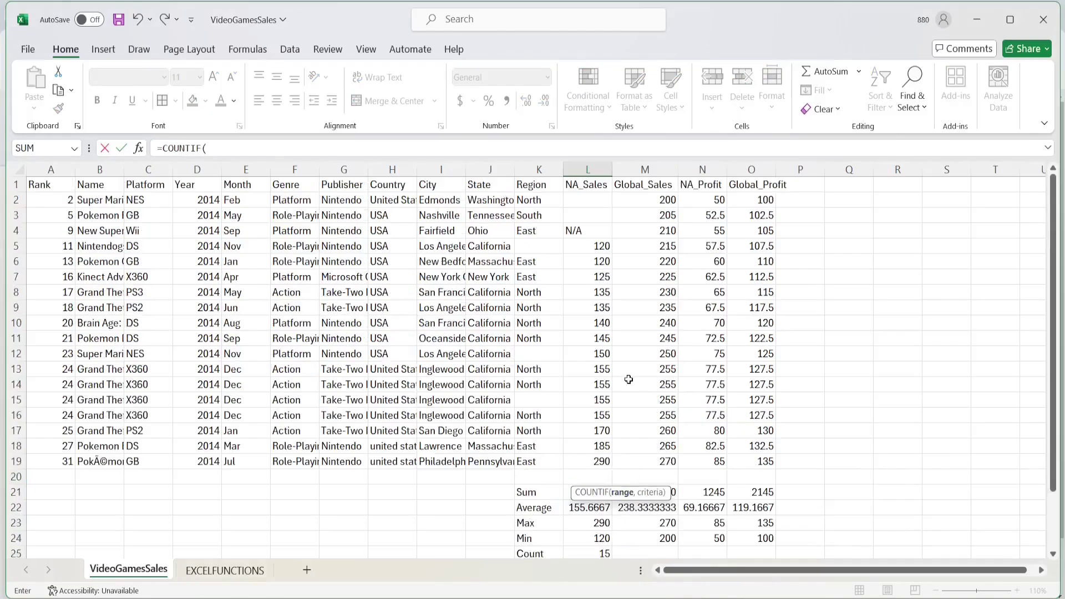
pyautogui.moveTo(580, 201); pyautogui.dragTo(624, 451)
pyautogui.scroll(-2, 625, 451)
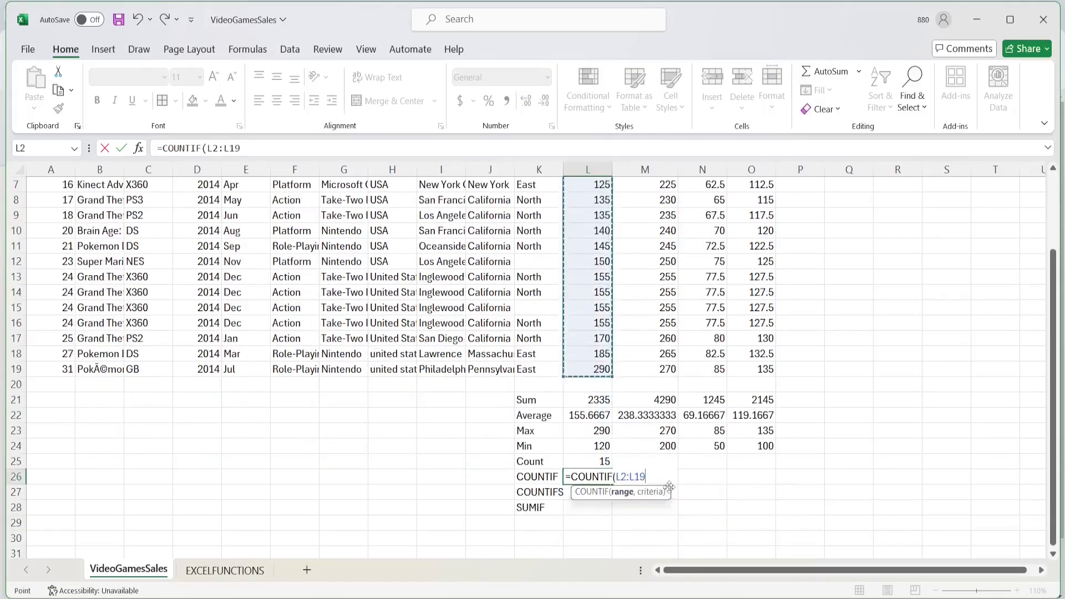
pyautogui.write(',">155')
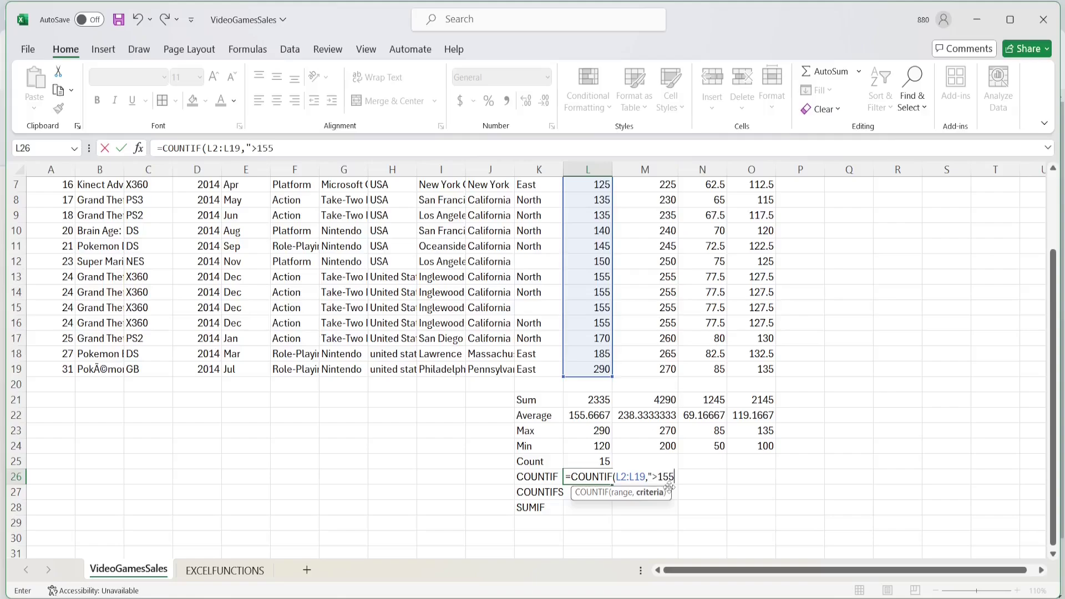
pyautogui.write('")')
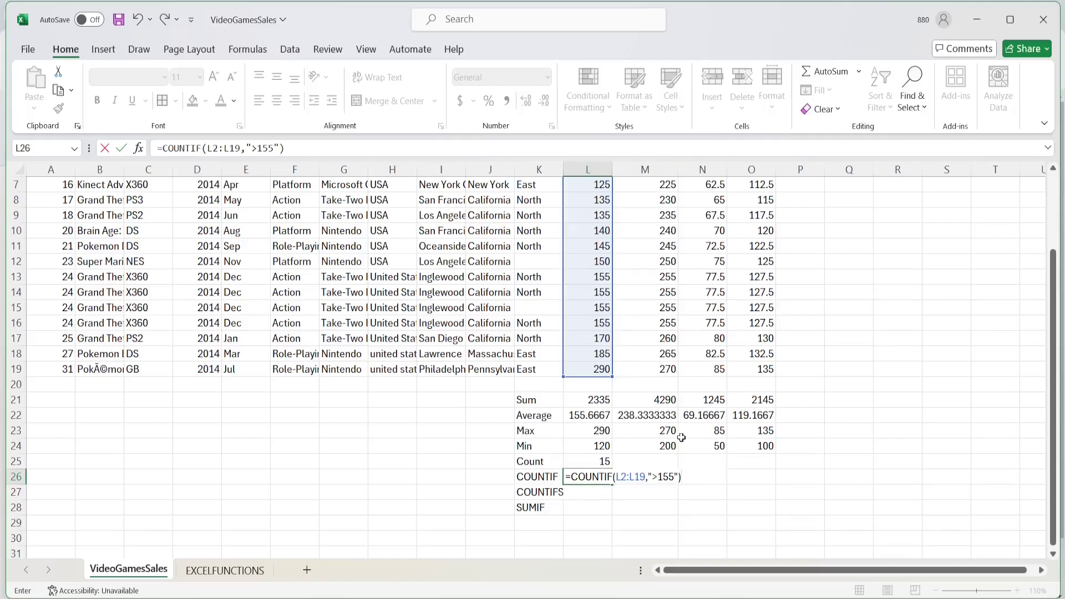
pyautogui.press('Return')
# - Check the COUNTIF formula in L26 against the NA_Sales values in L17:L19
pyautogui.click(598, 481)
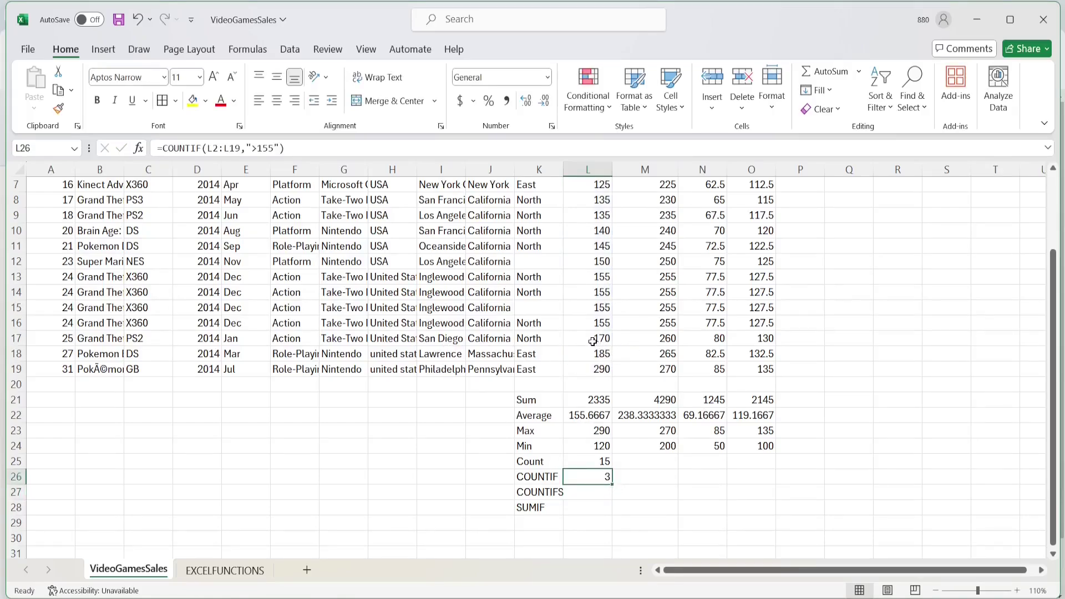
pyautogui.moveTo(589, 337); pyautogui.dragTo(587, 371)
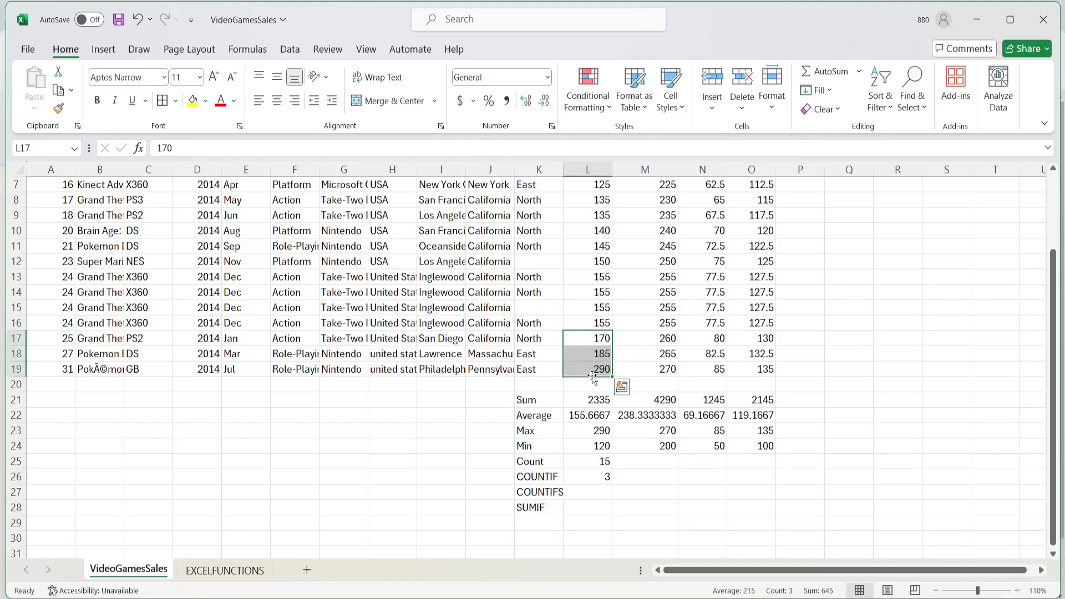
pyautogui.click(602, 479)
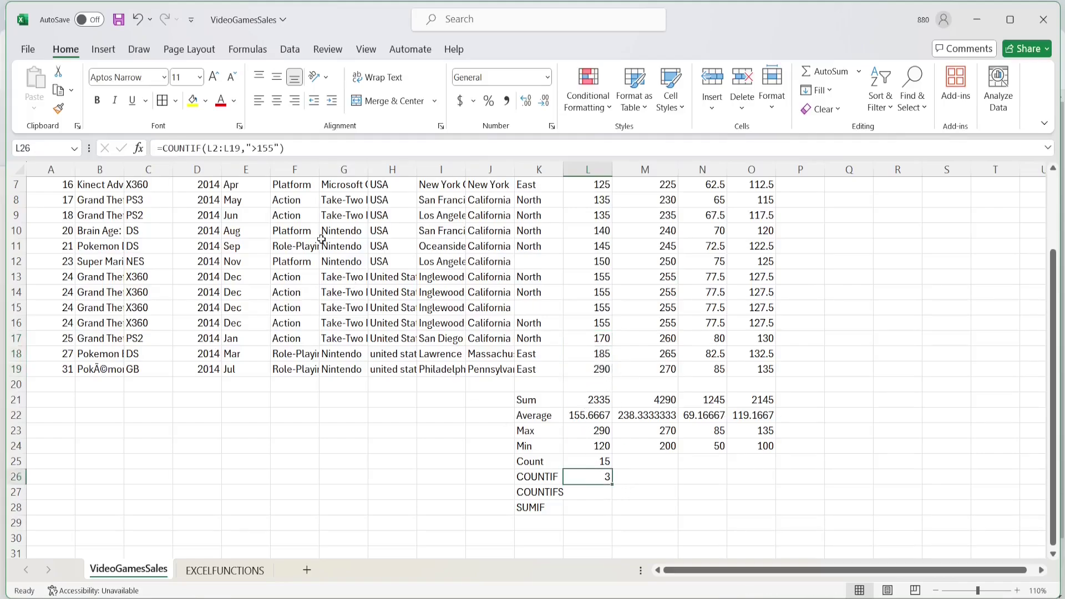
pyautogui.scroll(-1, 386, 265)
pyautogui.click(734, 454)
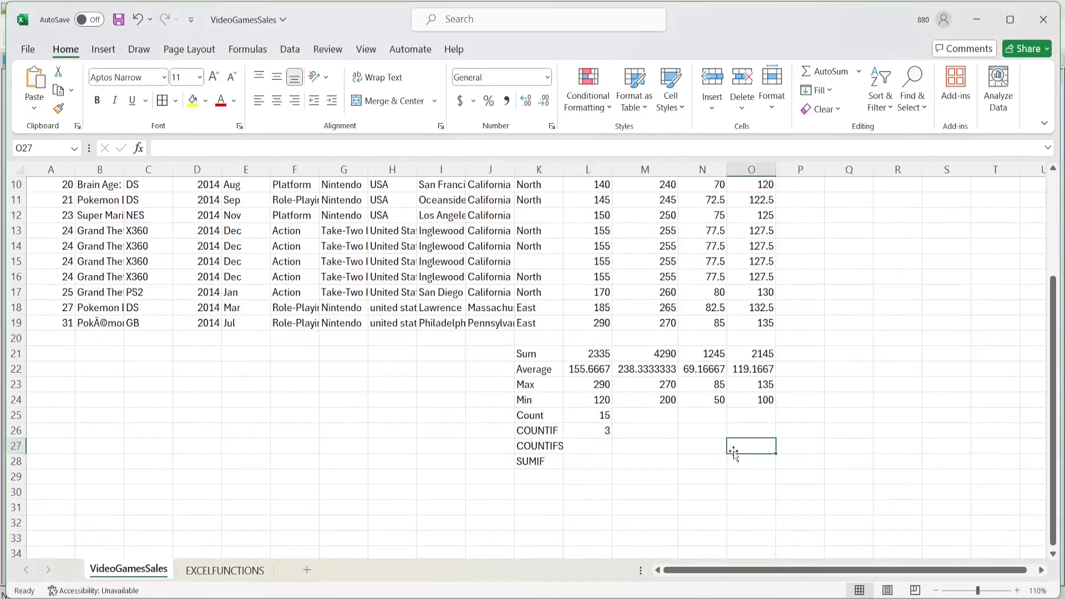
pyautogui.click(541, 447)
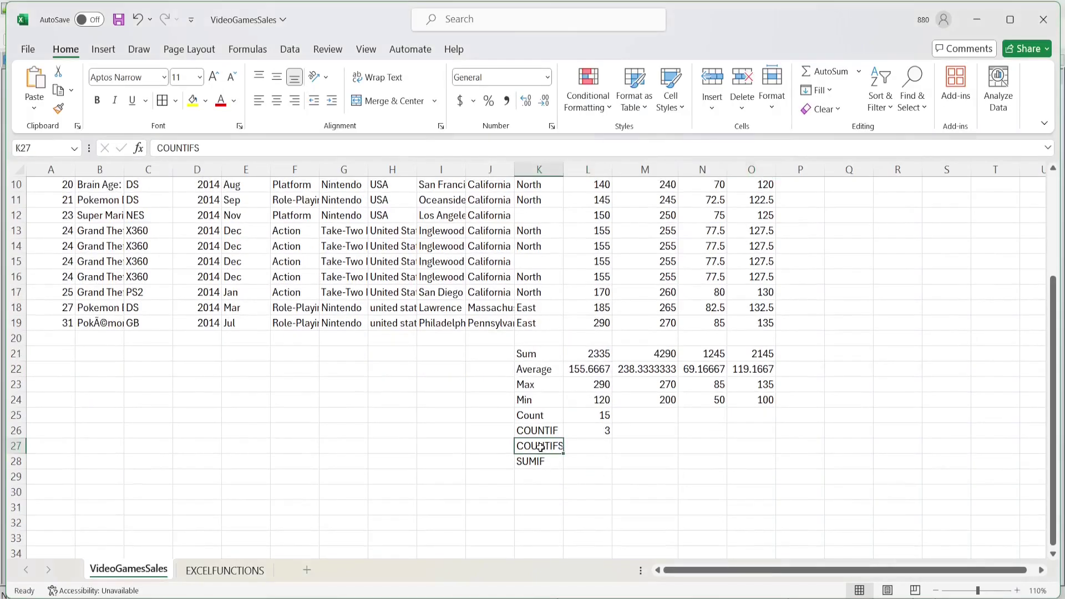
pyautogui.scroll(1, 659, 440)
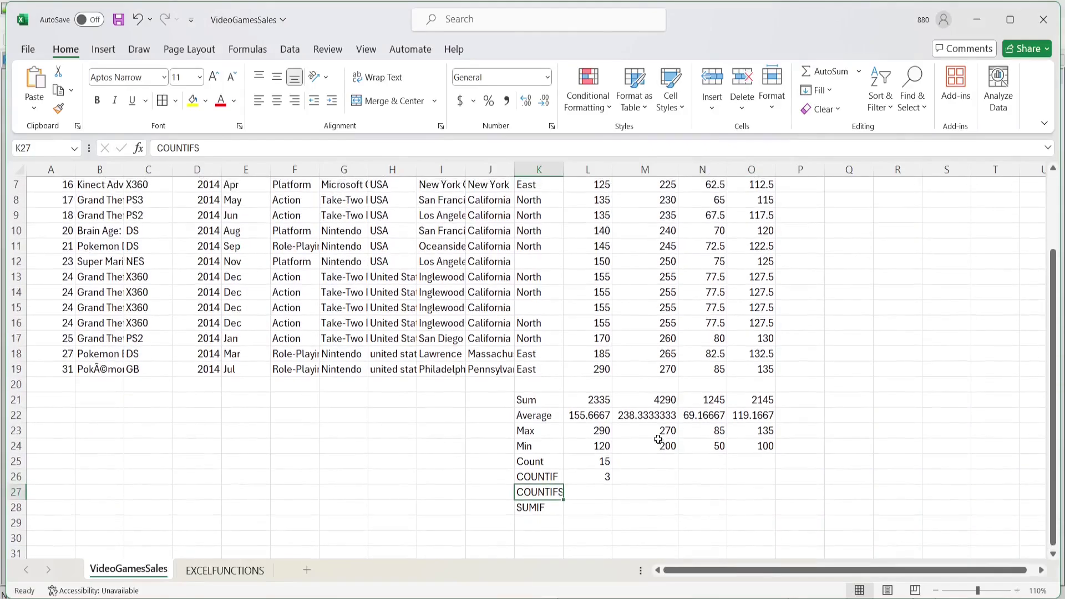
pyautogui.scroll(1, 658, 440)
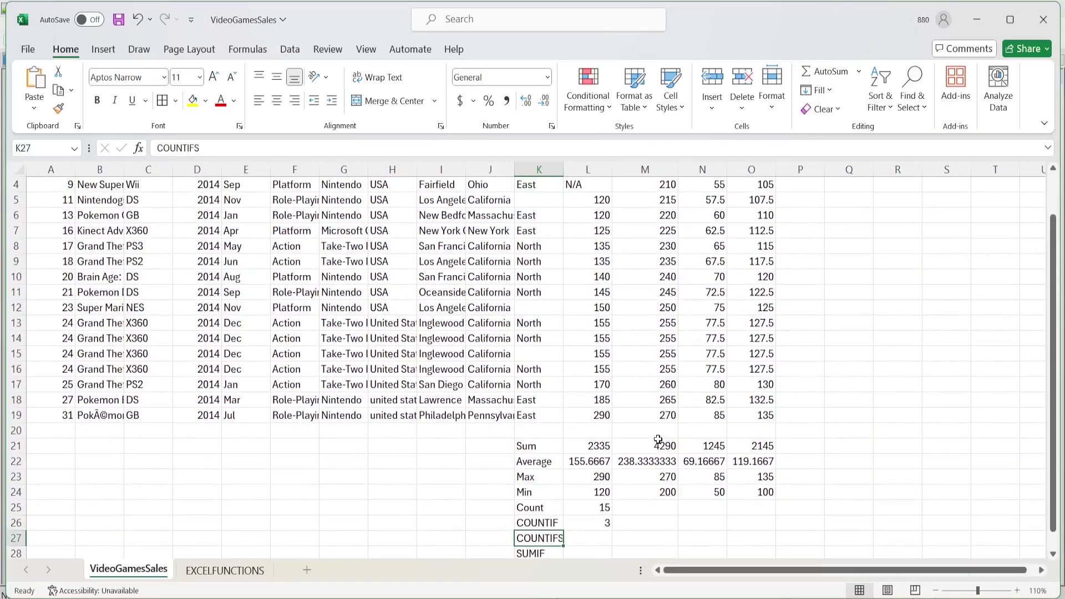
pyautogui.scroll(-2, 658, 439)
pyautogui.scroll(1, 634, 455)
pyautogui.scroll(-1, 589, 475)
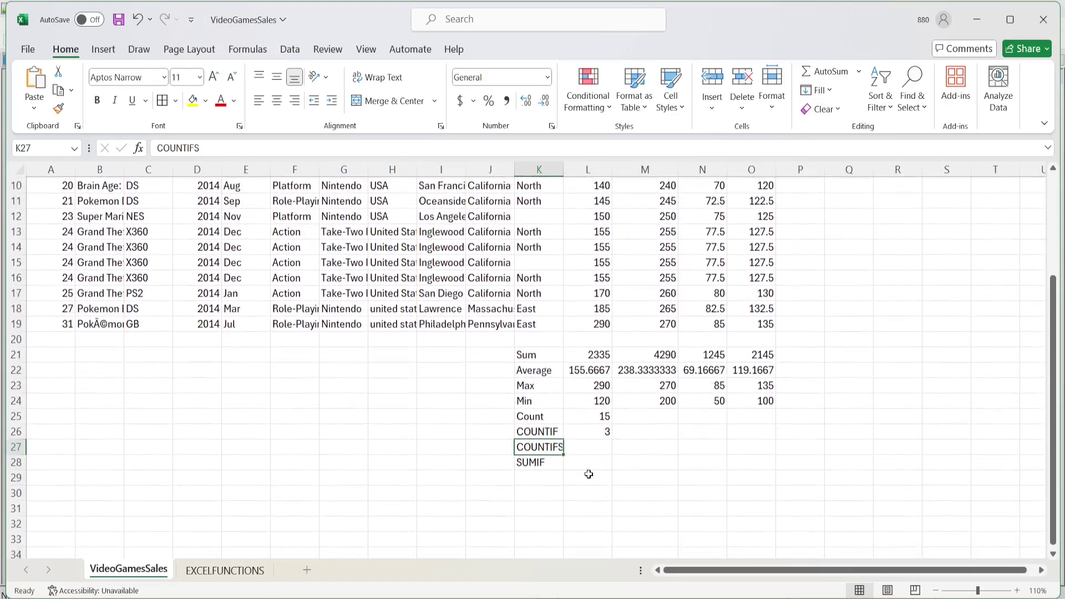
# - Begin a COUNTIFS formula in cell L27 with the NA_Sales range L2:L19 and ">155" as the first criterion
pyautogui.click(585, 447)
pyautogui.write('=c')
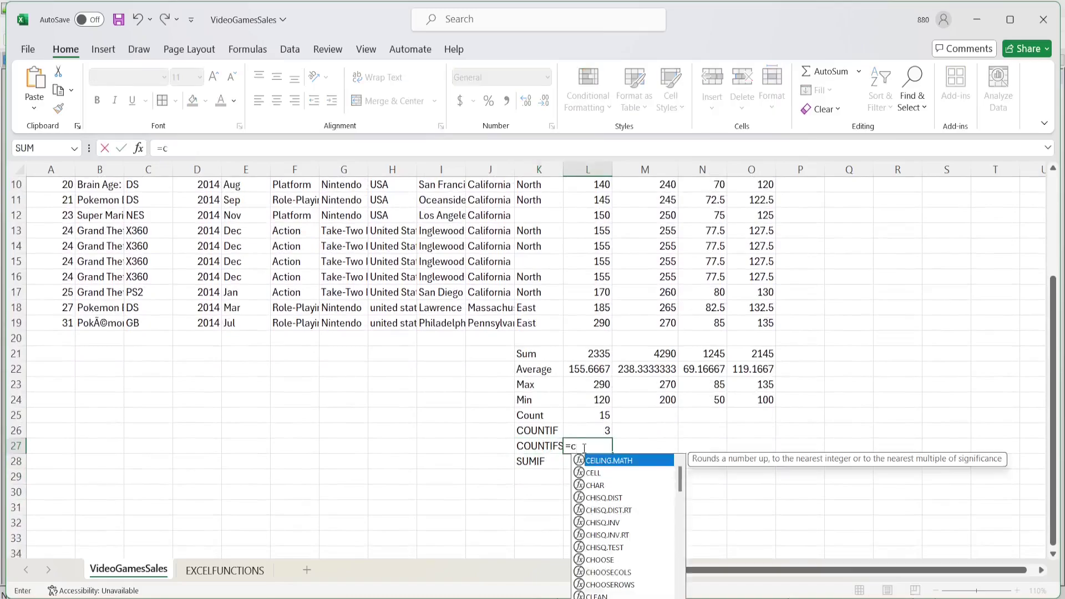
pyautogui.write('ount')
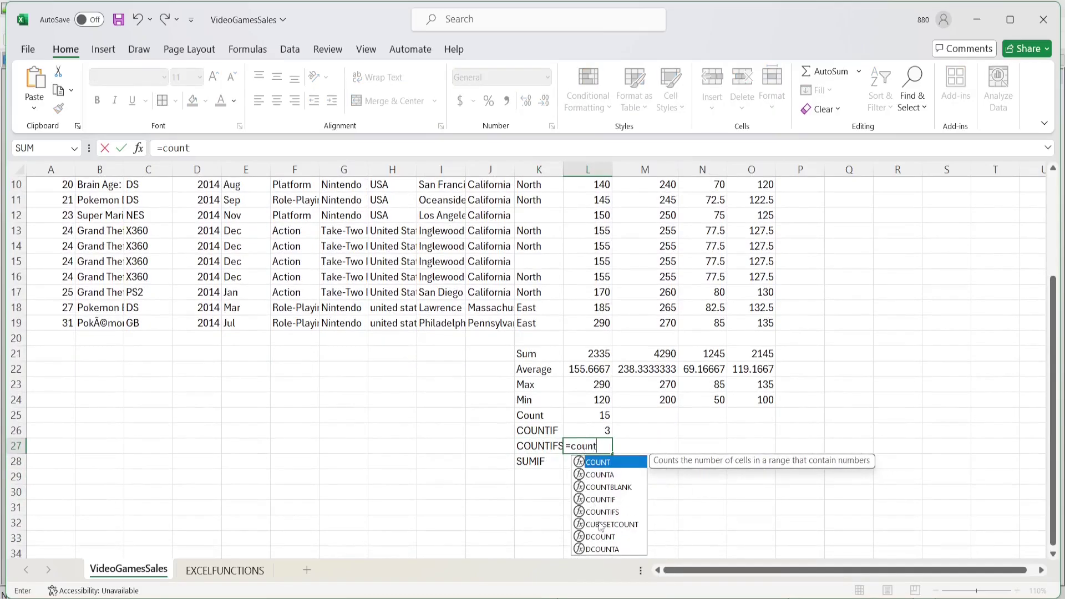
pyautogui.doubleClick(602, 511)
pyautogui.scroll(2, 642, 352)
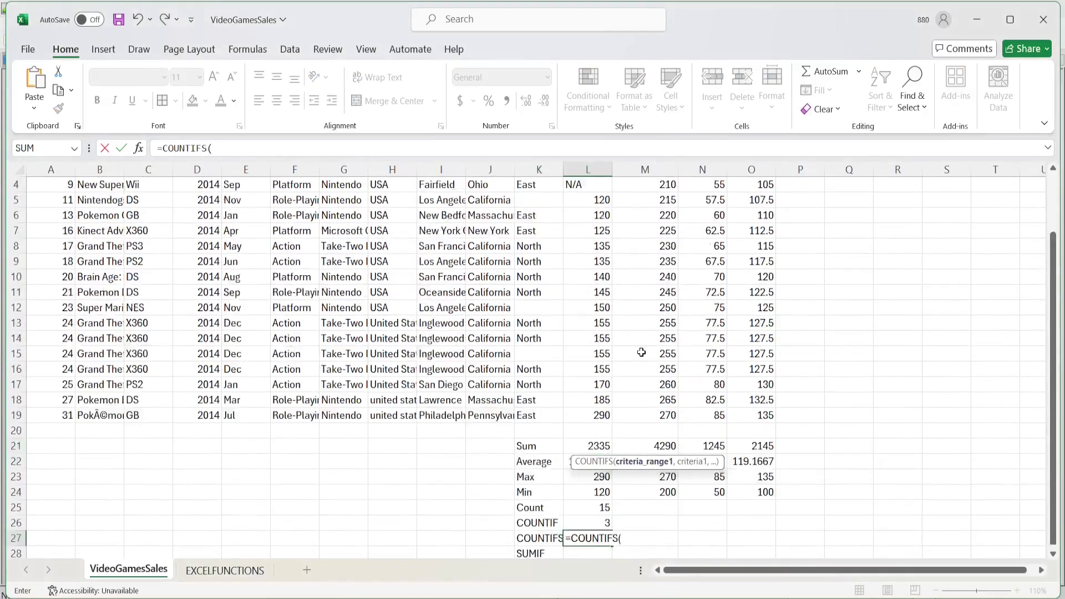
pyautogui.scroll(1, 641, 353)
pyautogui.moveTo(586, 202); pyautogui.dragTo(586, 461)
pyautogui.scroll(-2, 750, 439)
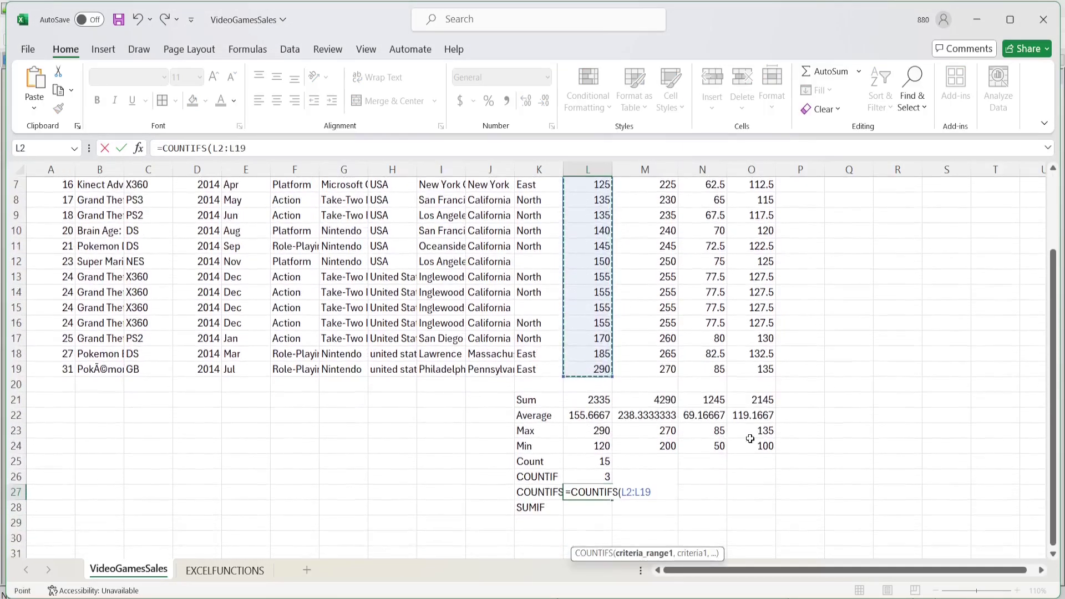
pyautogui.scroll(-1, 750, 438)
pyautogui.write(',')
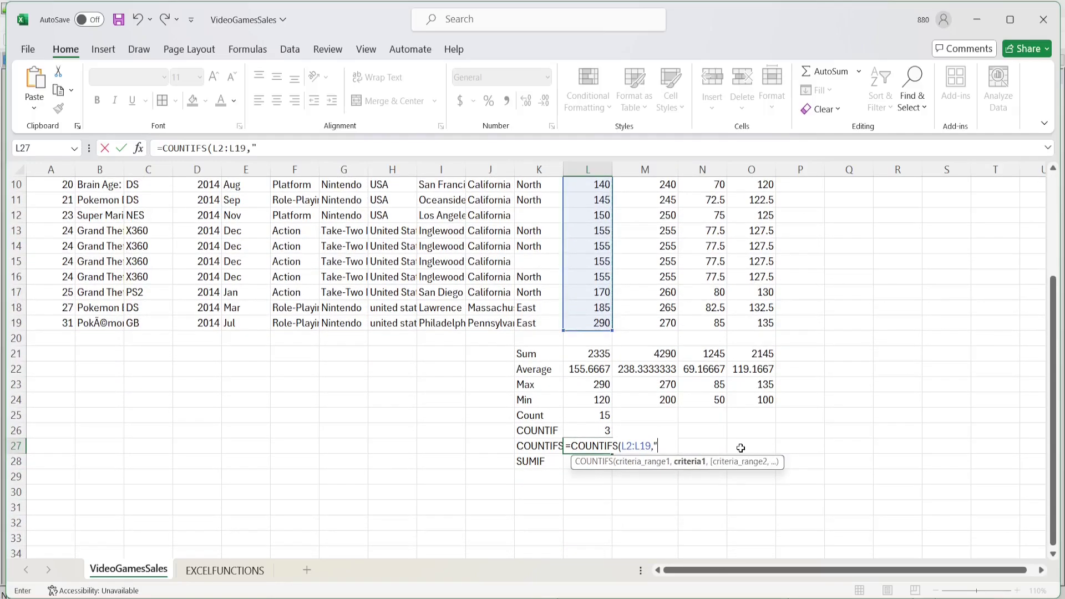
pyautogui.write('">155",')
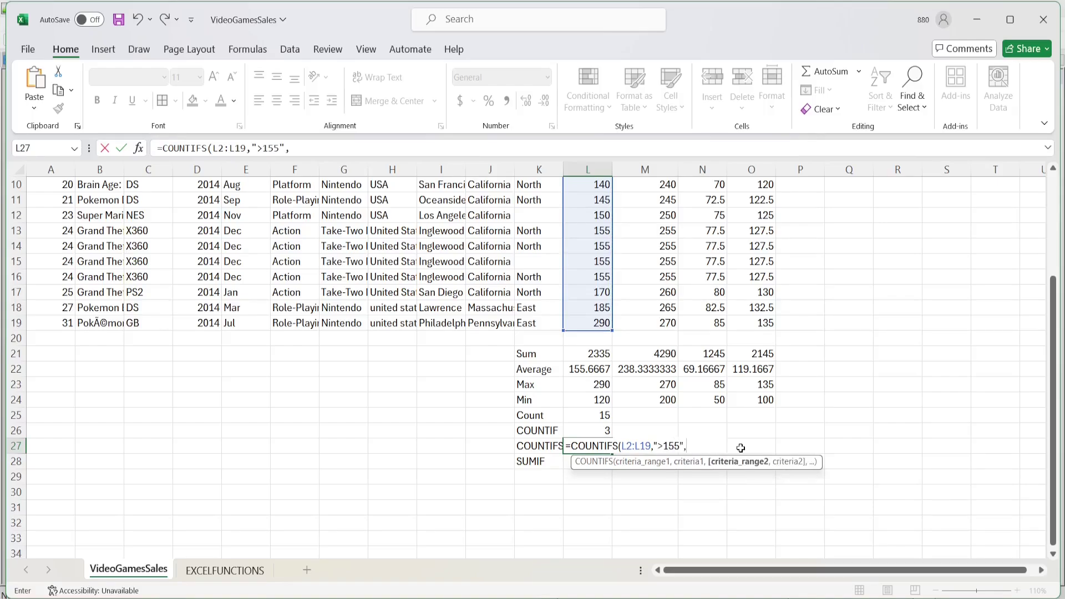
# - Complete the COUNTIFS formula in L27 with the Region range K2:K19 and the criterion "EAST"
pyautogui.scroll(3, 660, 397)
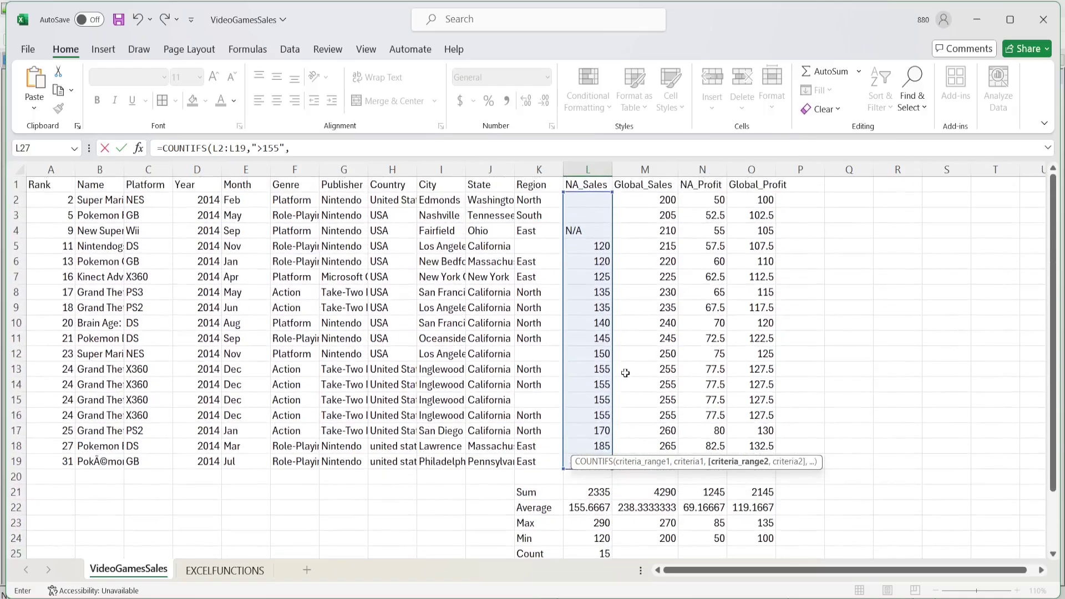
pyautogui.moveTo(535, 201); pyautogui.dragTo(533, 461)
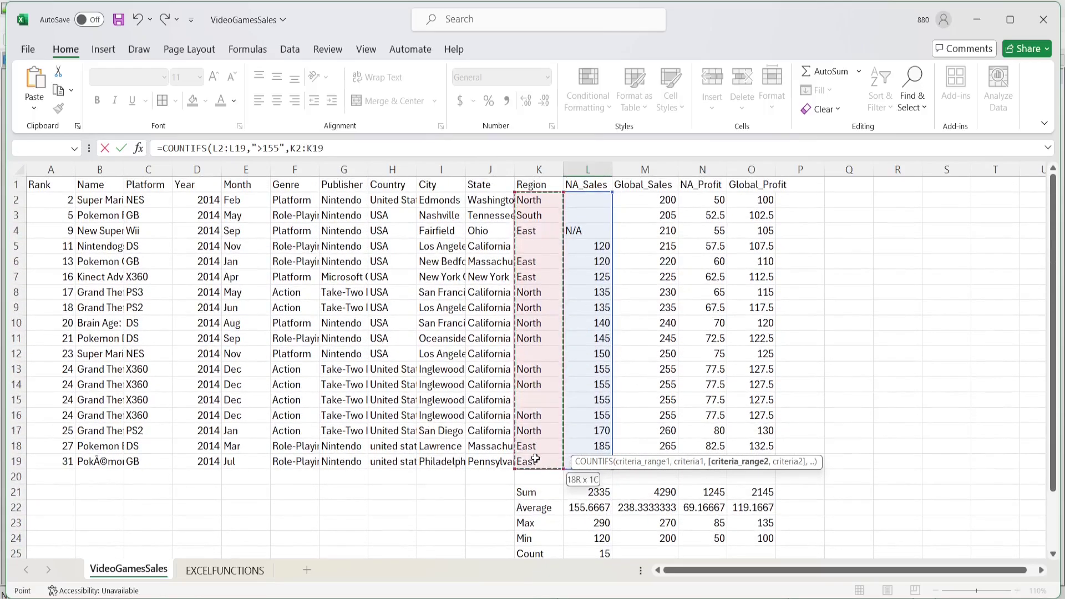
pyautogui.write(',')
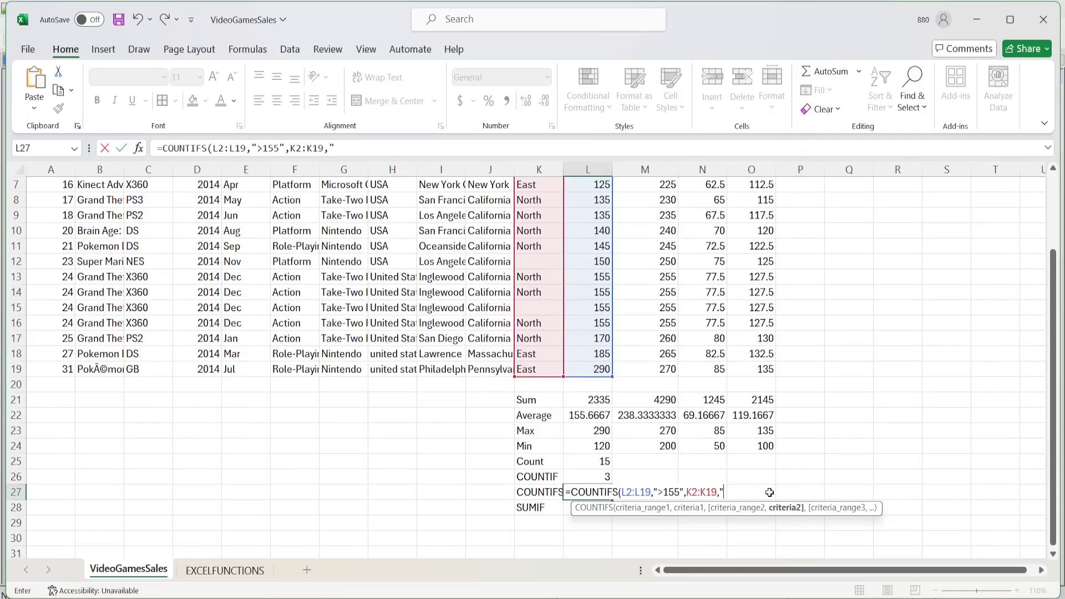
pyautogui.write('"EAST")')
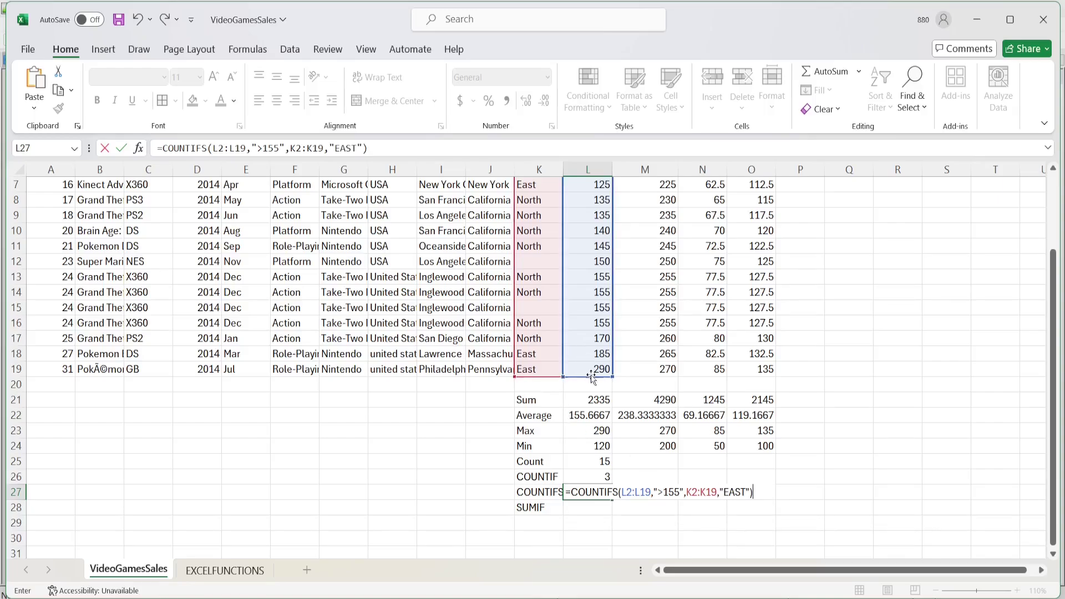
pyautogui.scroll(2, 550, 264)
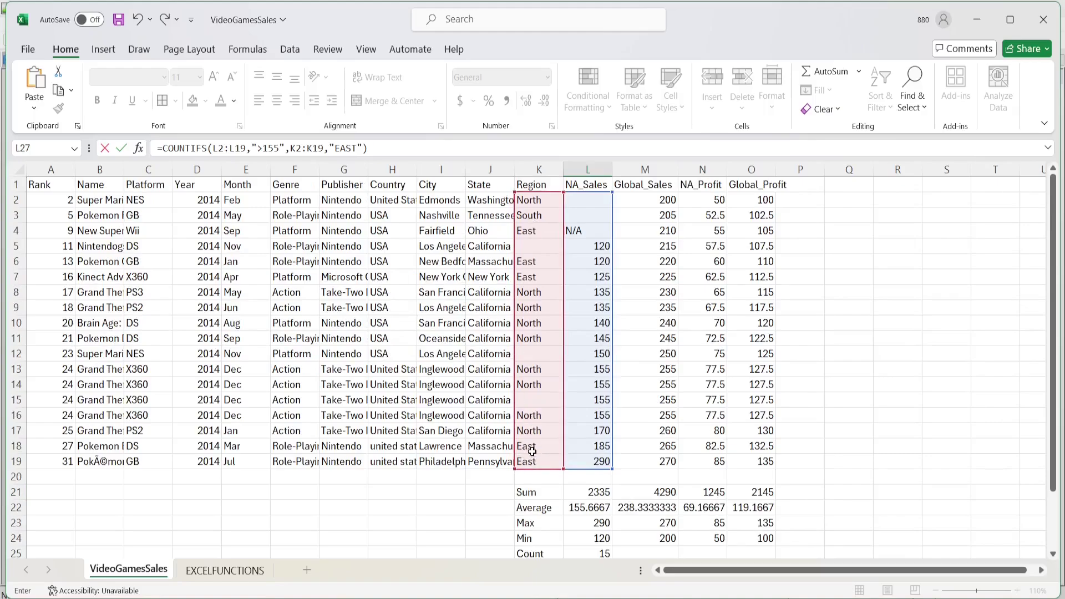
pyautogui.scroll(-1, 626, 516)
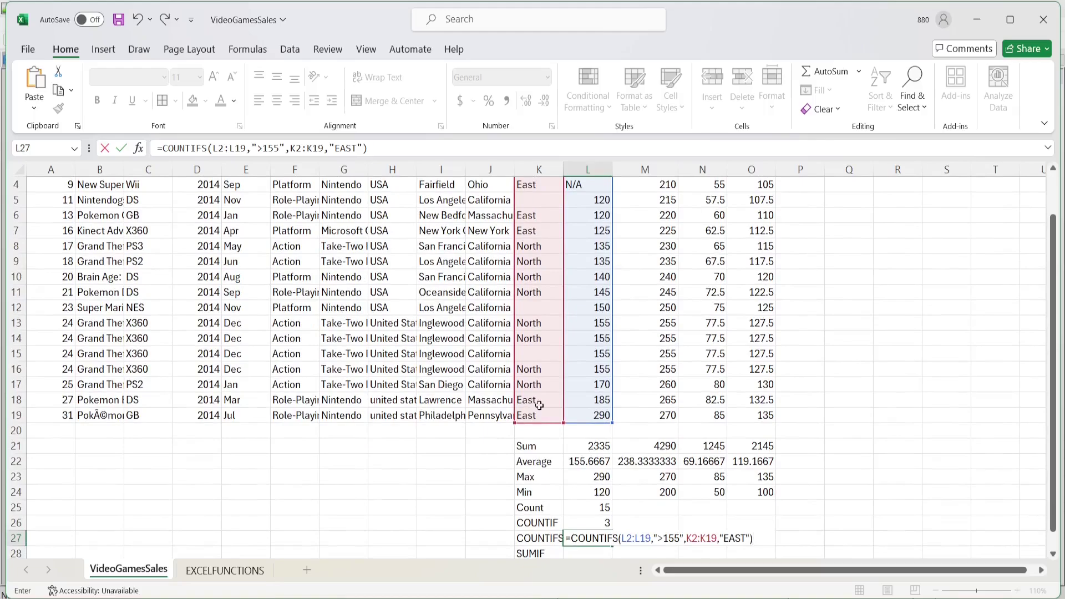
pyautogui.scroll(-1, 659, 472)
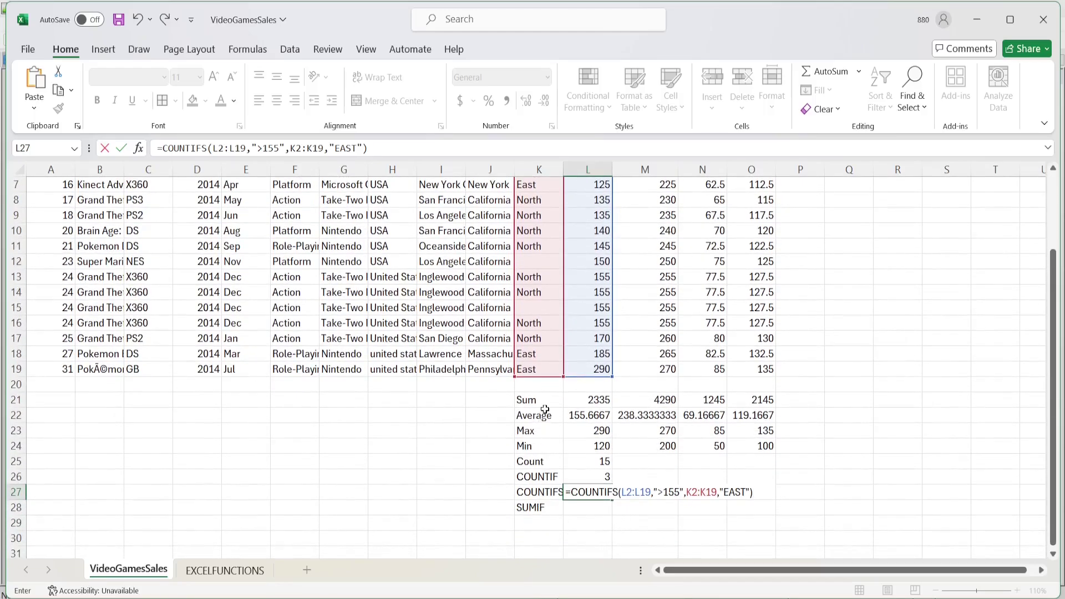
pyautogui.press('Return')
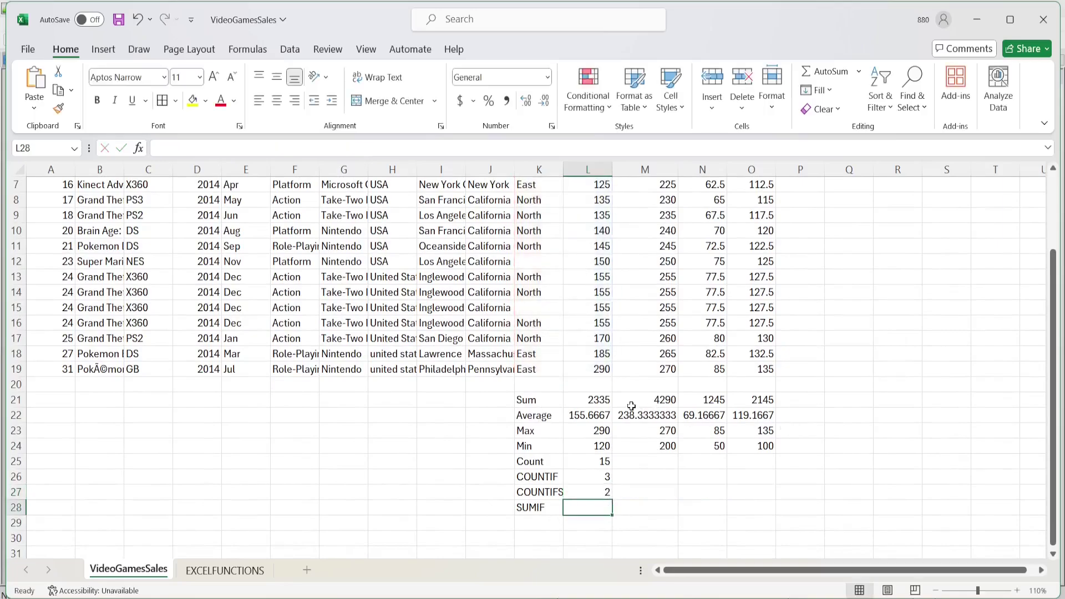
# - Check the COUNTIFS formula against the East rows in K18:L19
pyautogui.moveTo(531, 354); pyautogui.dragTo(593, 369)
pyautogui.click(597, 415)
pyautogui.click(785, 502)
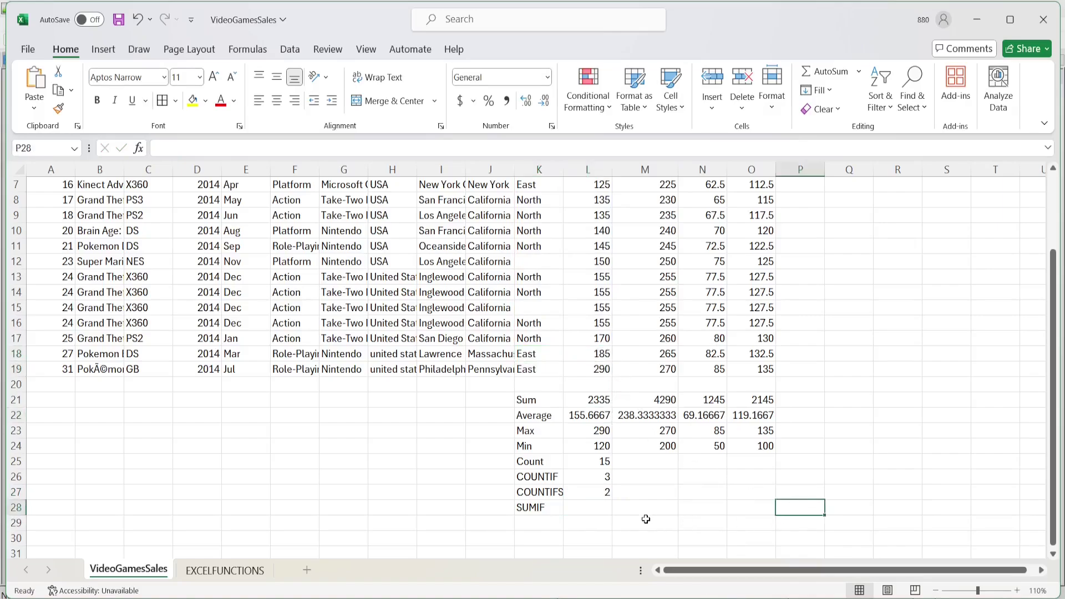
# - Enter a SUMIF formula in cell L28 that adds the NA_Sales values in L2:L19 meeting the criterion ">155"
pyautogui.scroll(-1, 642, 516)
pyautogui.click(586, 461)
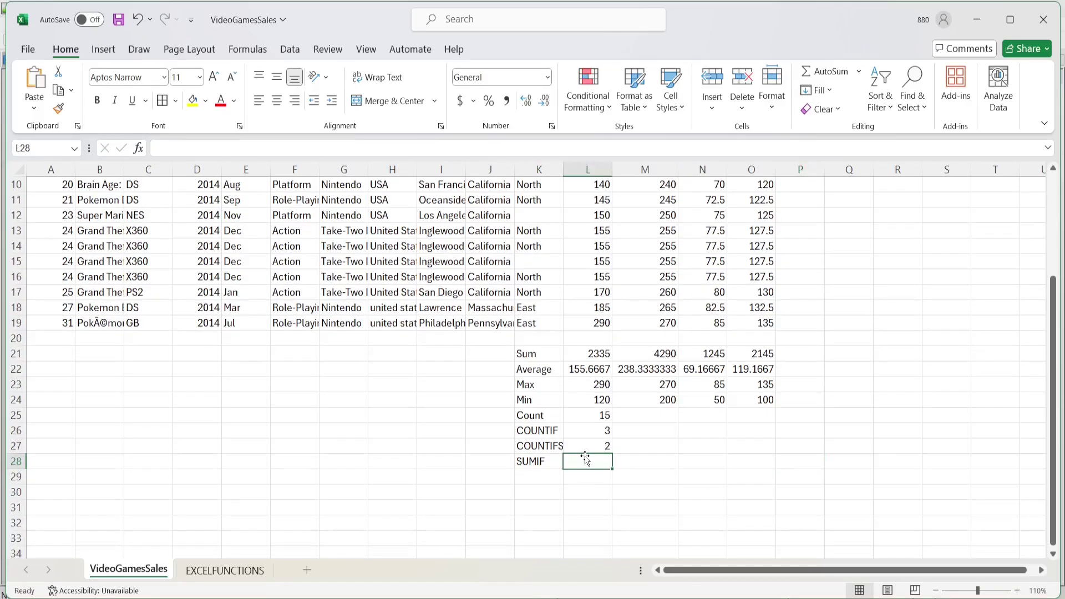
pyautogui.write('=')
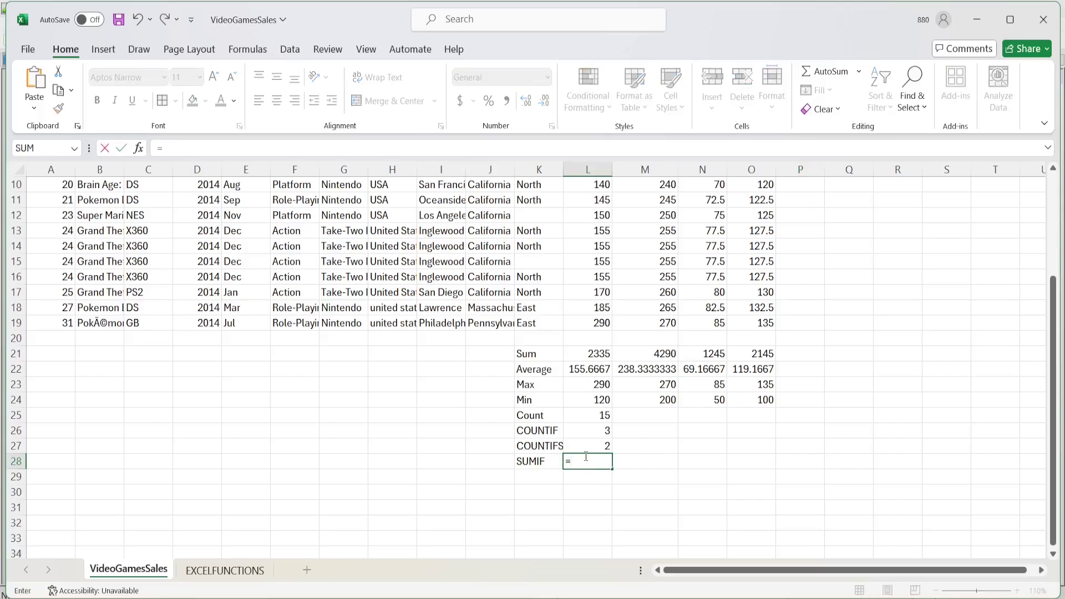
pyautogui.write('sumif')
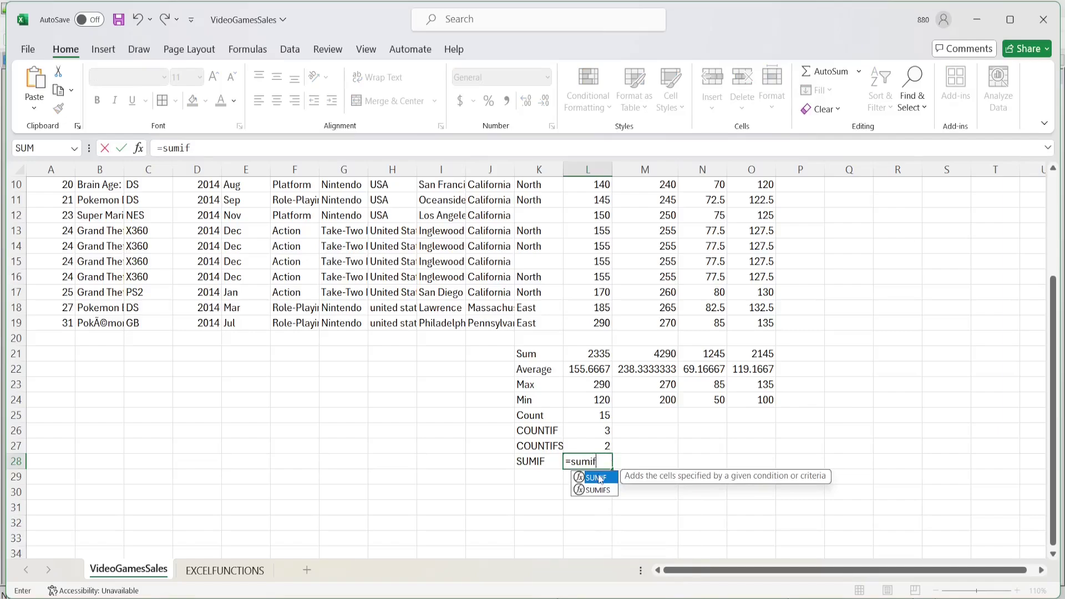
pyautogui.doubleClick(599, 479)
pyautogui.scroll(3, 610, 378)
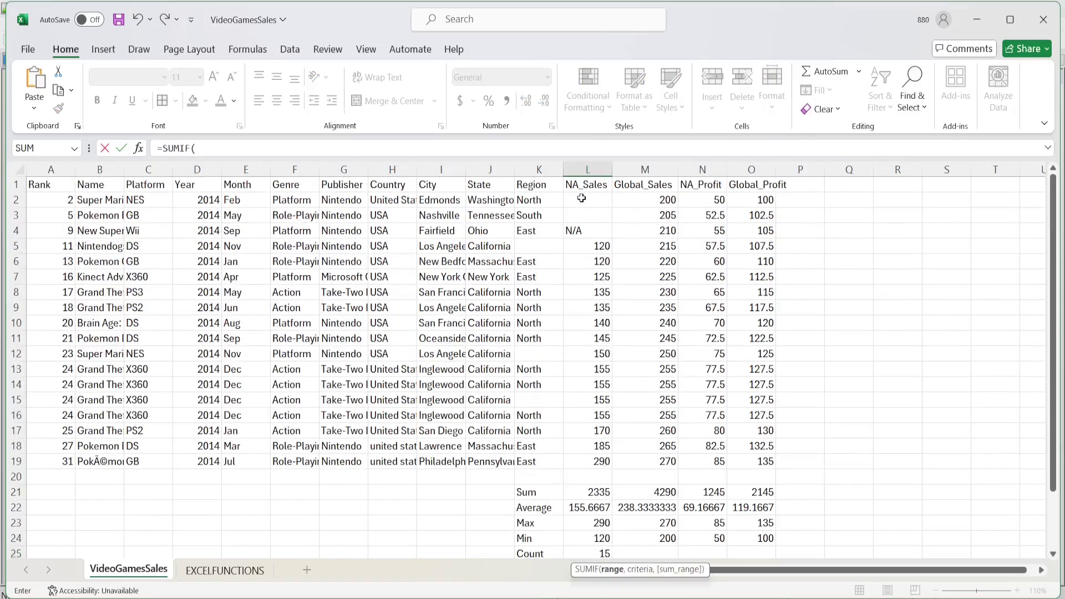
pyautogui.moveTo(582, 198); pyautogui.dragTo(601, 460)
pyautogui.scroll(-2, 716, 408)
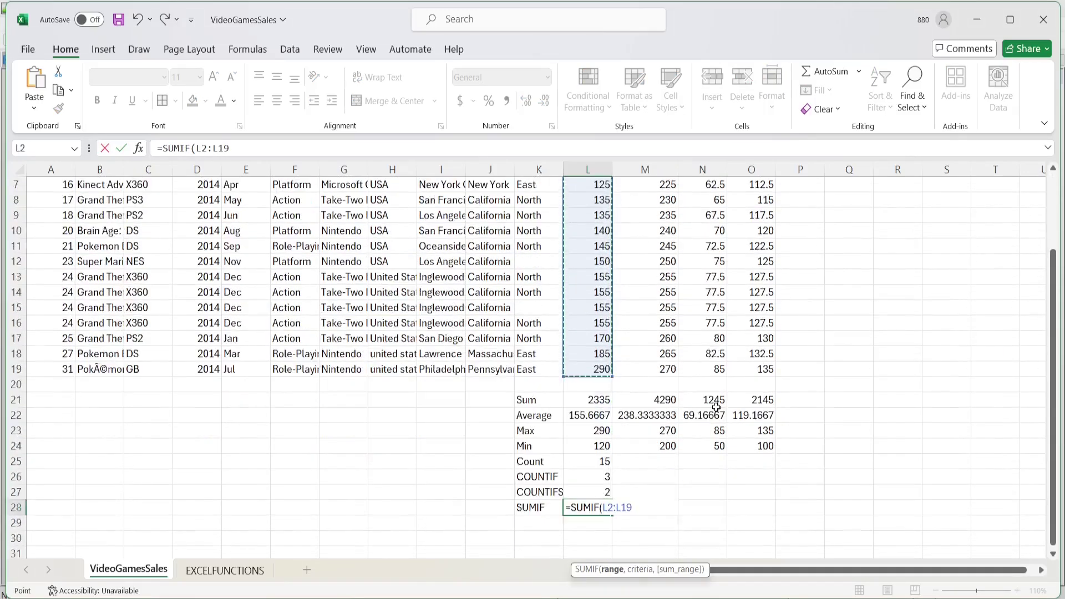
pyautogui.write(',">')
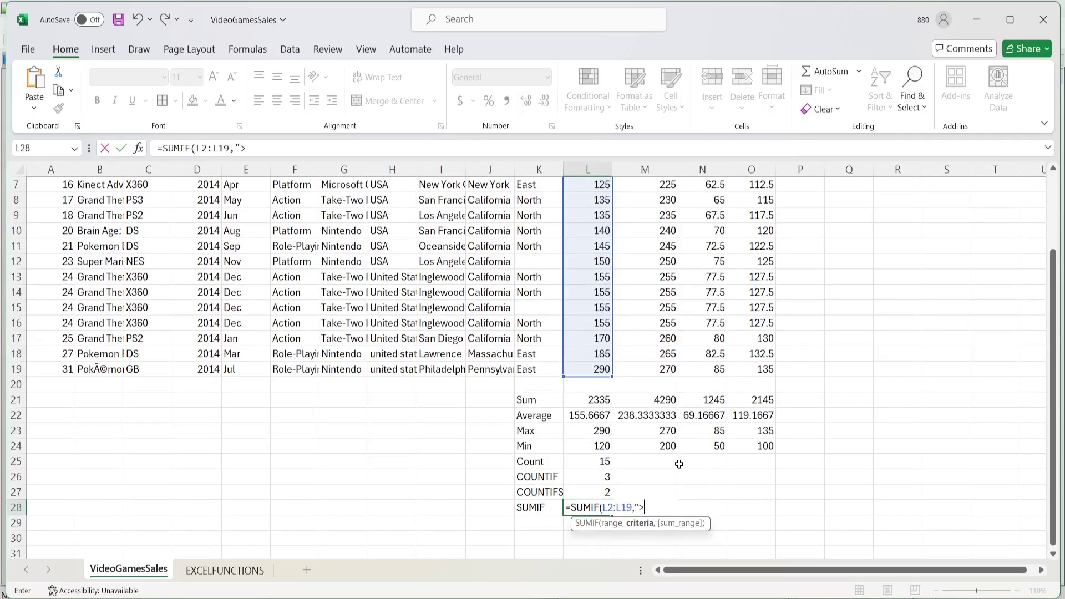
pyautogui.write('155")')
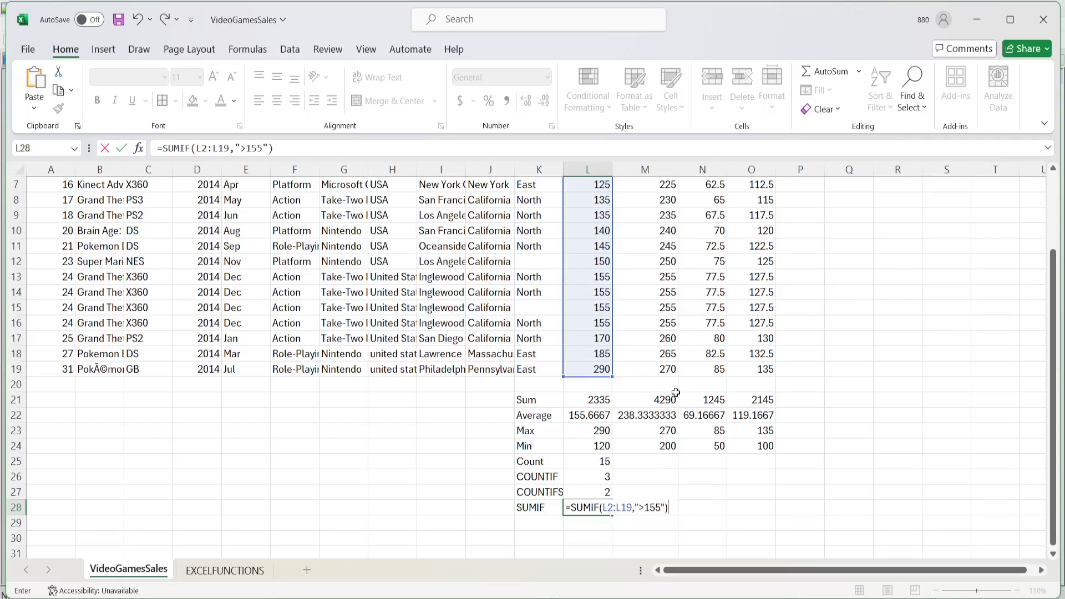
pyautogui.press('Return')
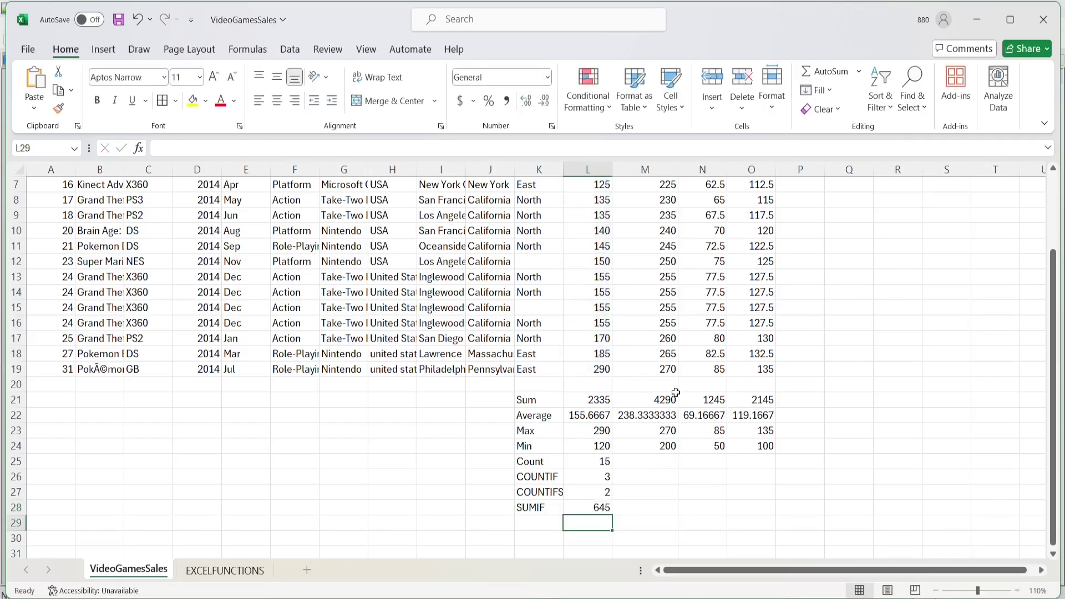
# - Check the SUMIF formula in L28 against the sum of the NA_Sales values in L17:L19
pyautogui.click(598, 509)
pyautogui.moveTo(588, 338); pyautogui.dragTo(587, 366)
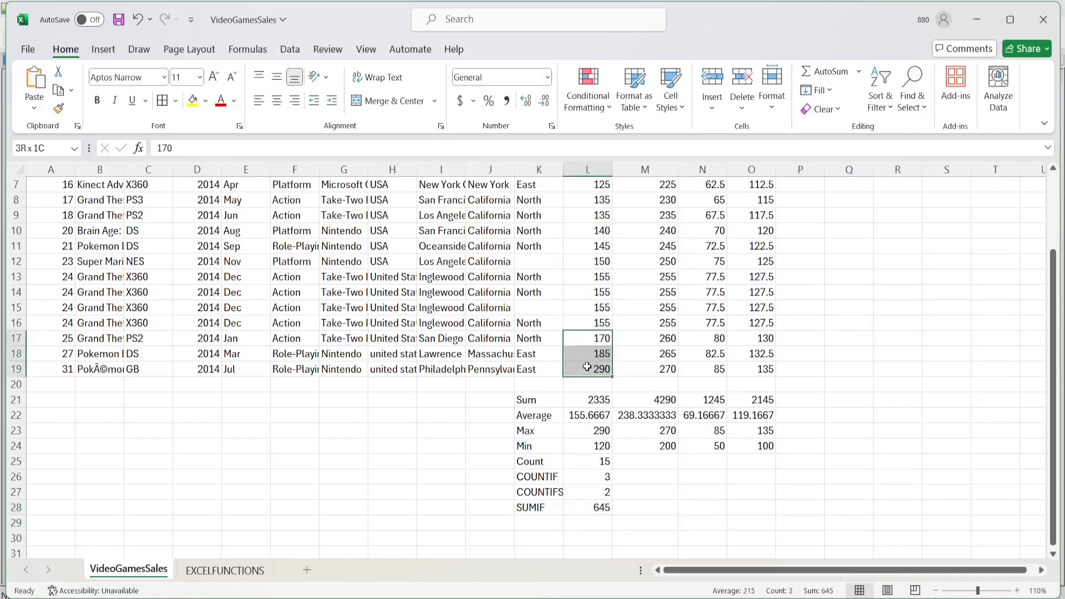
pyautogui.click(657, 494)
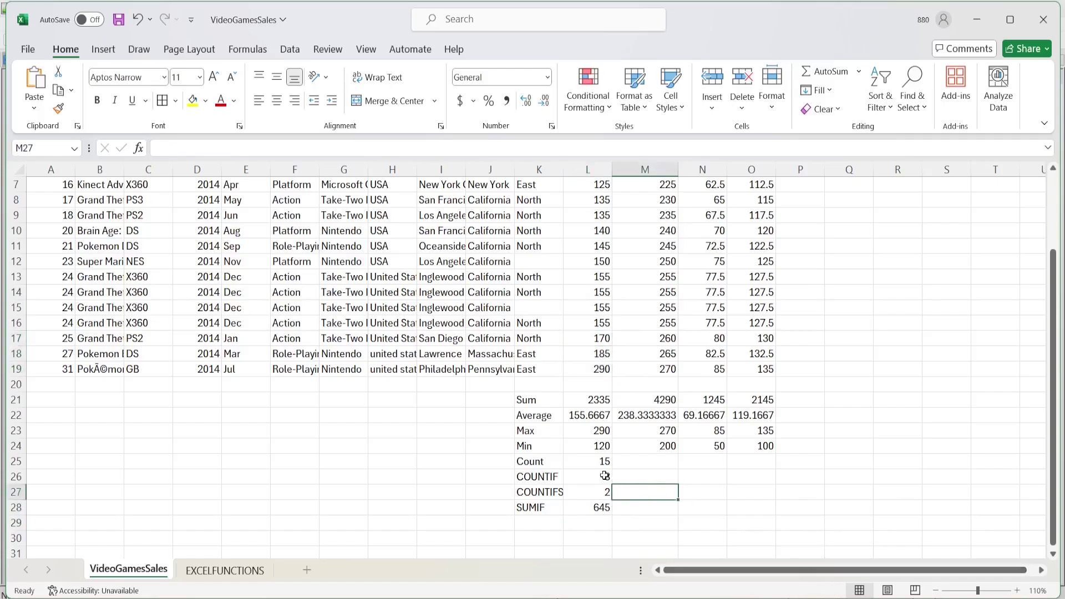
# - Copy the Count, COUNTIF, COUNTIFS and SUMIF formulas from L25:L28 into the Global_Sales column at M25:M28
pyautogui.moveTo(596, 462); pyautogui.dragTo(616, 503)
pyautogui.hotkey('ctrl', 'c')
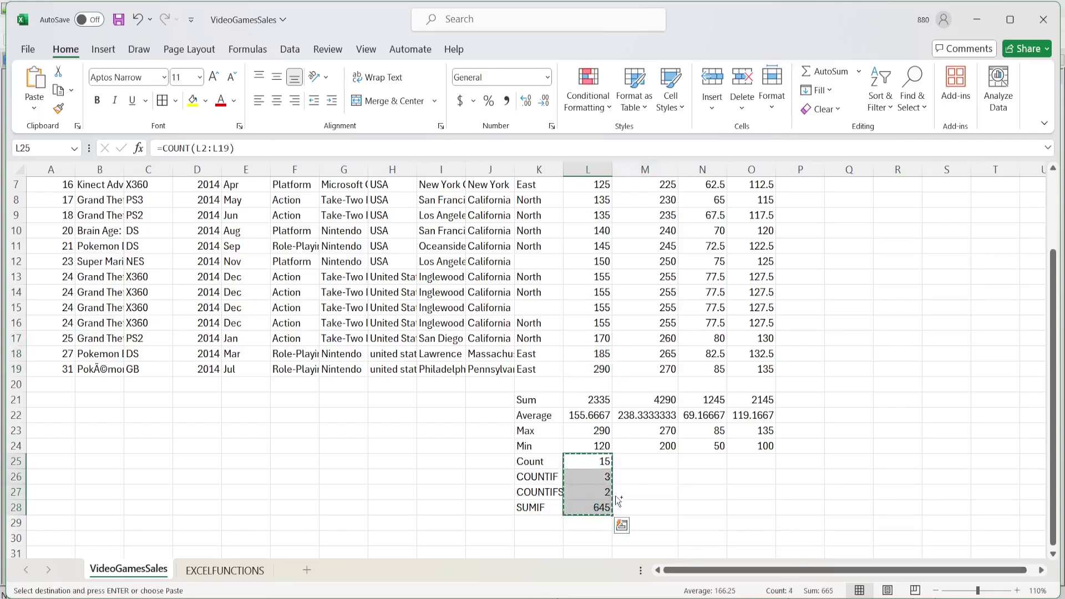
pyautogui.click(646, 461)
pyautogui.hotkey('ctrl', 'v')
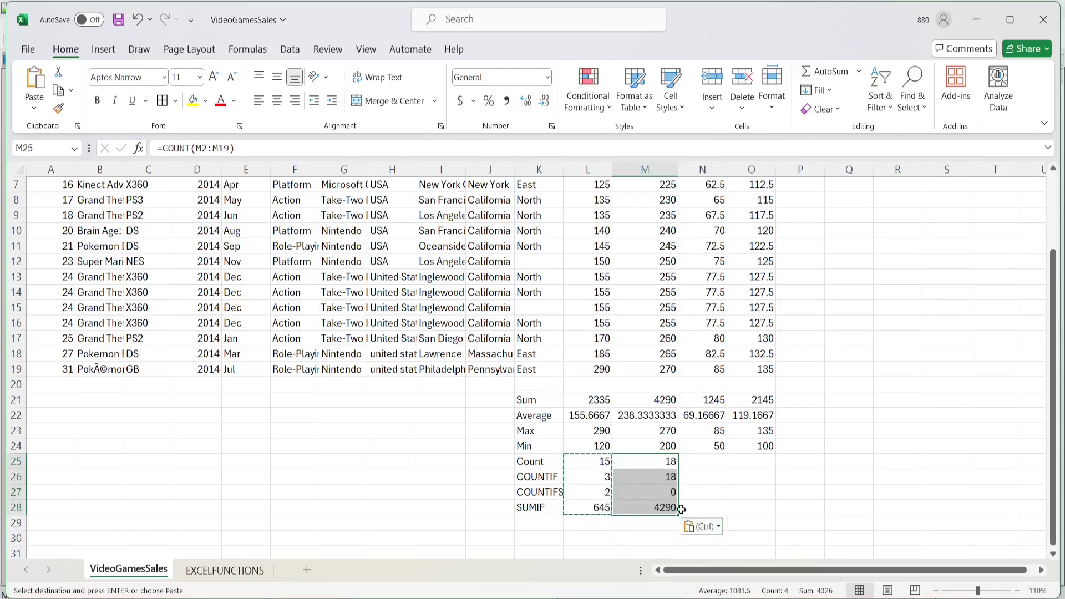
# - Check the copied Global_Sales formulas against the column's values in M2:M19
pyautogui.scroll(2, 694, 449)
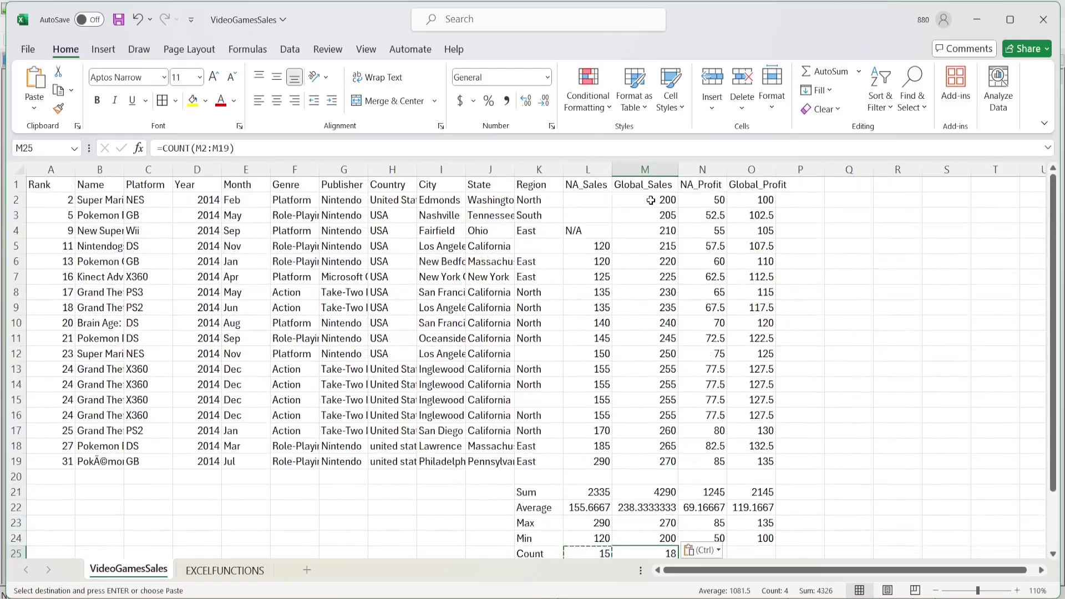
pyautogui.moveTo(651, 200); pyautogui.dragTo(648, 461)
pyautogui.scroll(-2, 722, 471)
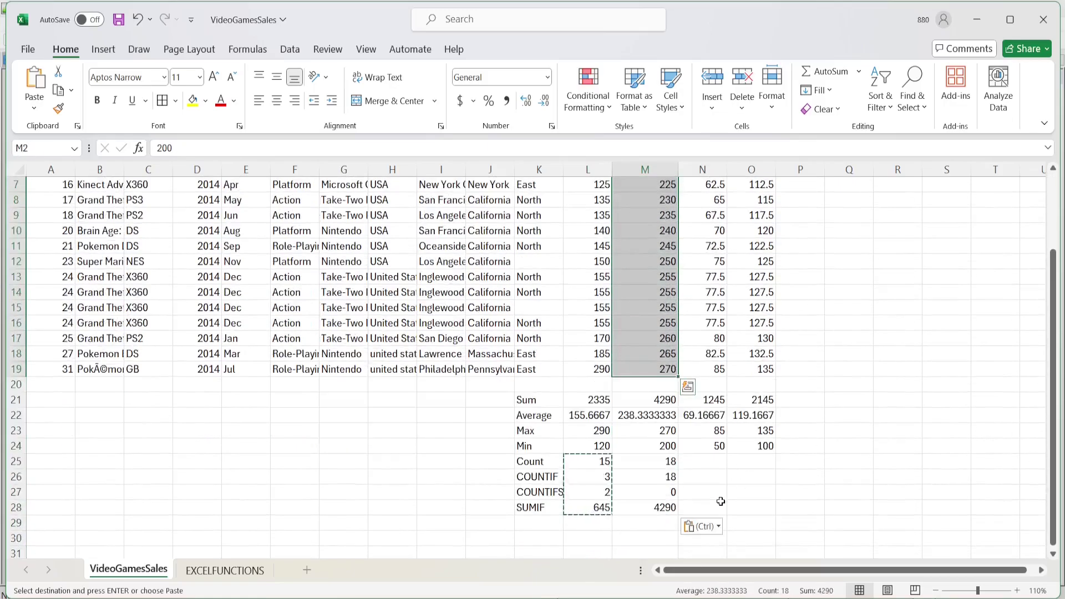
# - Paste the copied L25:L28 formulas into N25:N28 for NA_Profit and O25:O28 for Global_Profit
pyautogui.click(702, 466)
pyautogui.hotkey('ctrl', 'v')
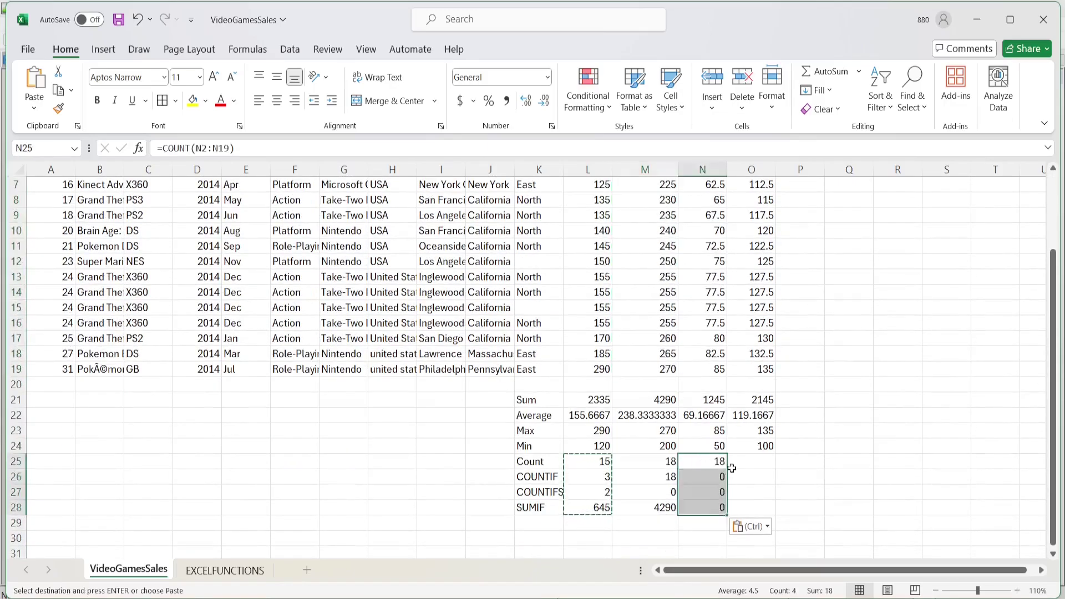
pyautogui.click(753, 465)
pyautogui.hotkey('ctrl', 'v')
pyautogui.click(832, 487)
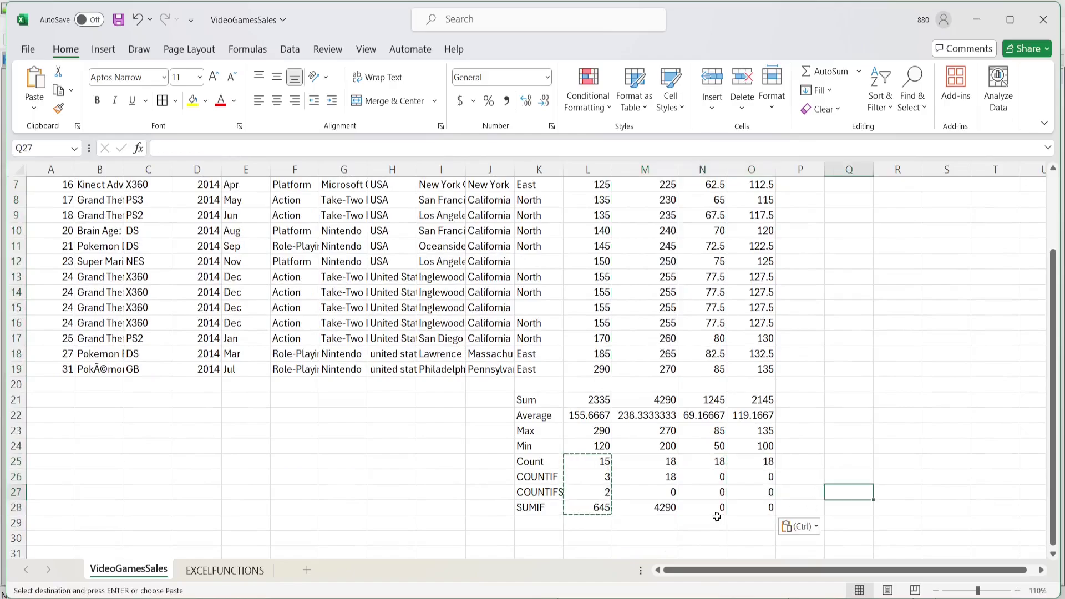
# - Inspect the SUMIF formula in N28 against the NA_Profit values above it
pyautogui.click(716, 511)
pyautogui.scroll(1, 674, 488)
pyautogui.scroll(-1, 666, 472)
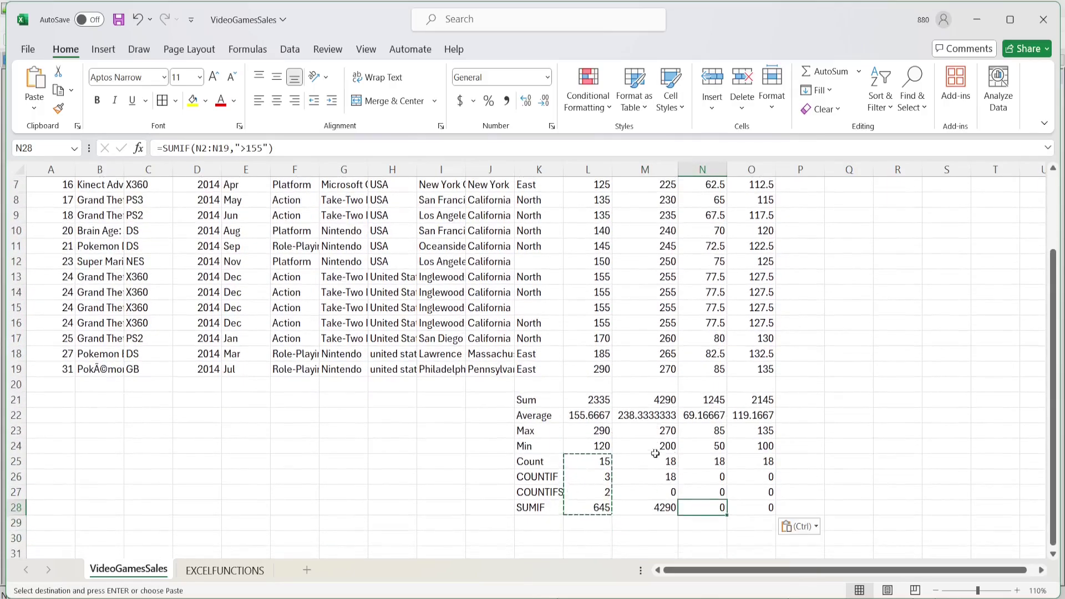